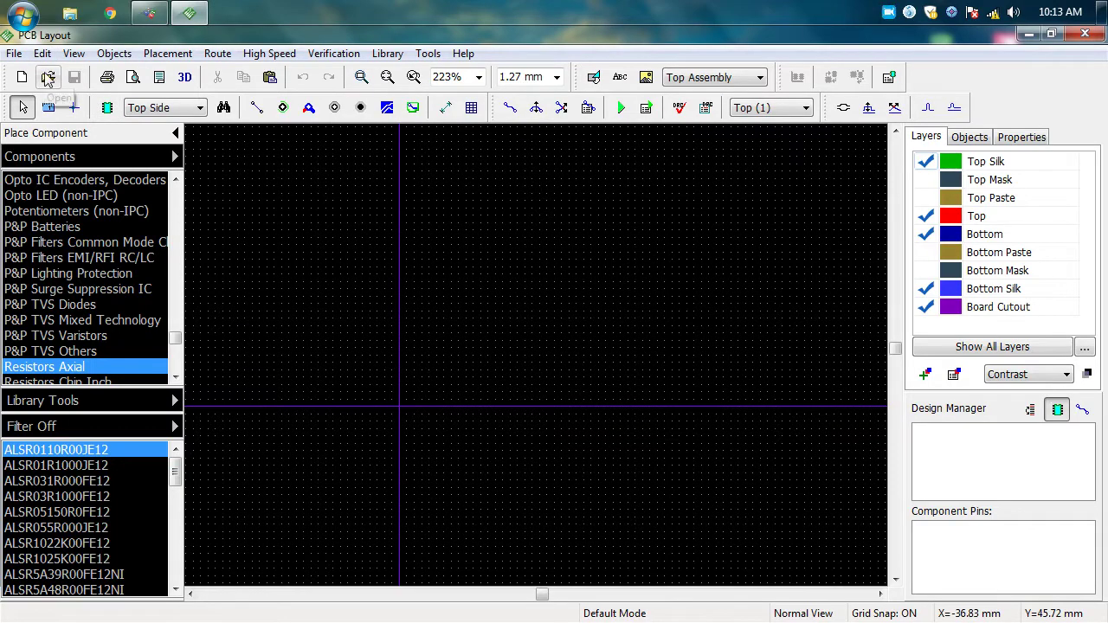
Step: Open the PCB_5 board layout from the Examples folder
{"action": "left_click", "coordinate": [49, 79]}
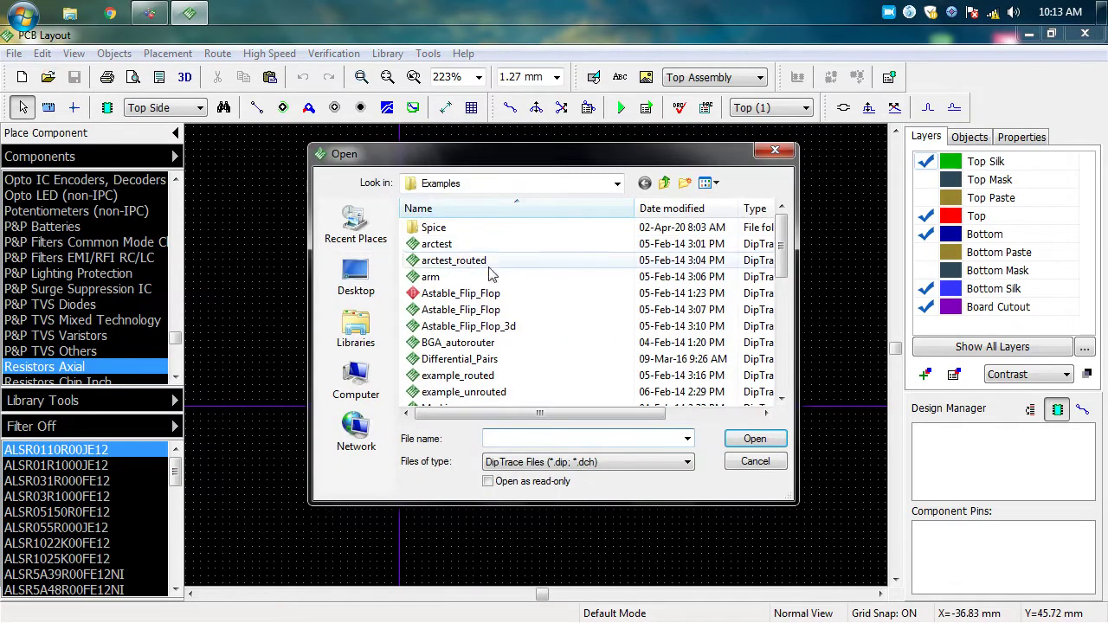
{"action": "left_click", "coordinate": [461, 309]}
{"action": "scroll", "coordinate": [469, 344], "scroll_direction": "down", "scroll_amount": 3}
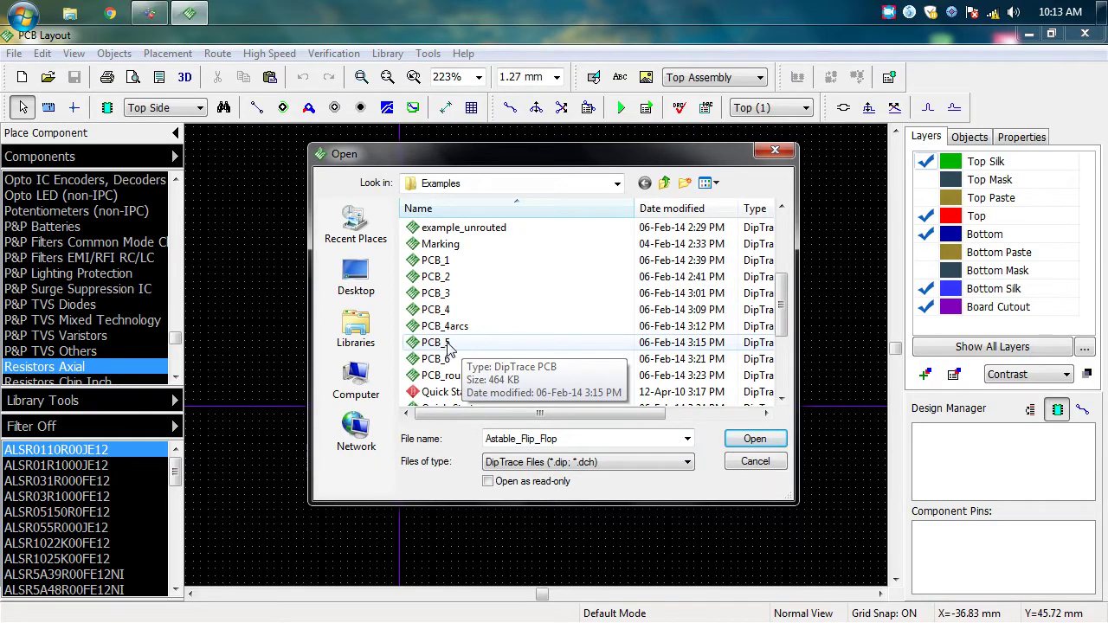
{"action": "double_click", "coordinate": [446, 345]}
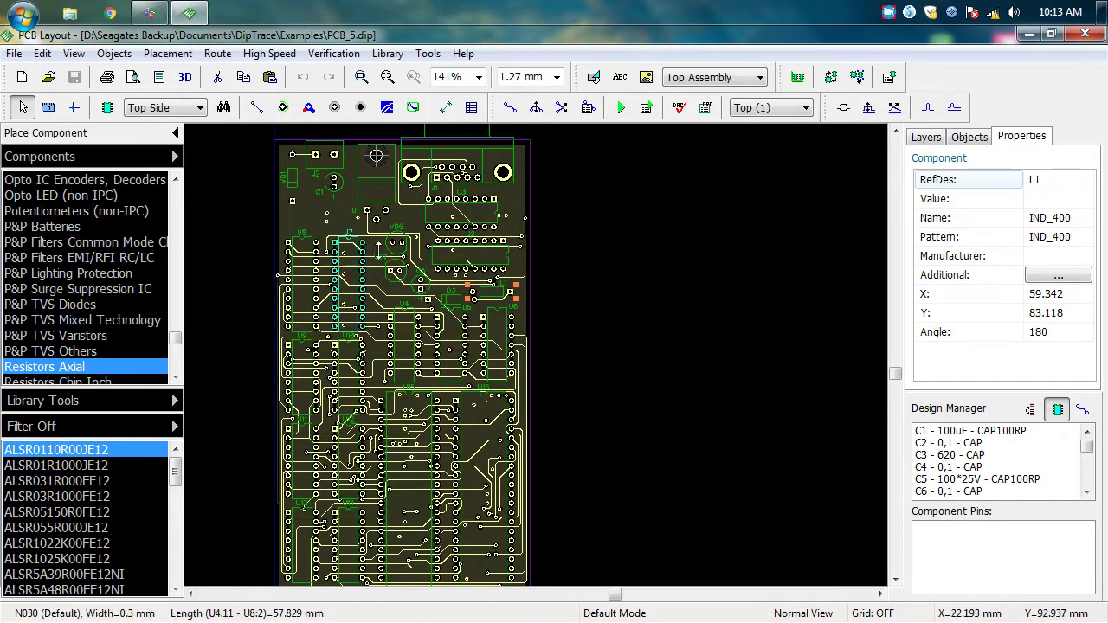
Step: Bring up the Gerber X2 export settings for the board
{"action": "scroll", "coordinate": [249, 237], "scroll_direction": "up", "scroll_amount": 1}
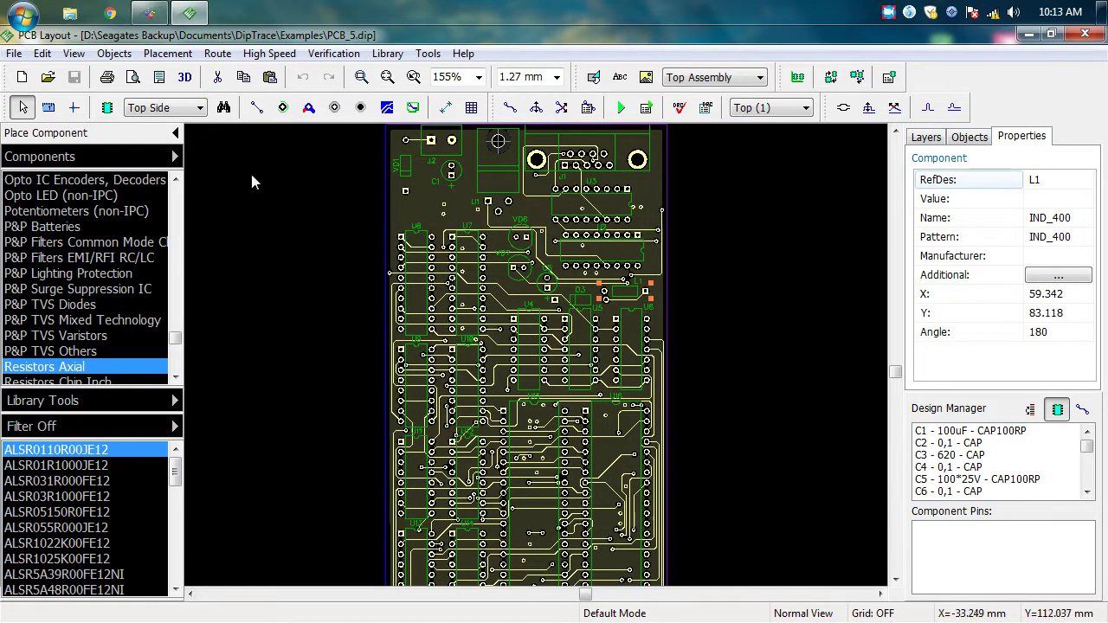
{"action": "left_click", "coordinate": [15, 55]}
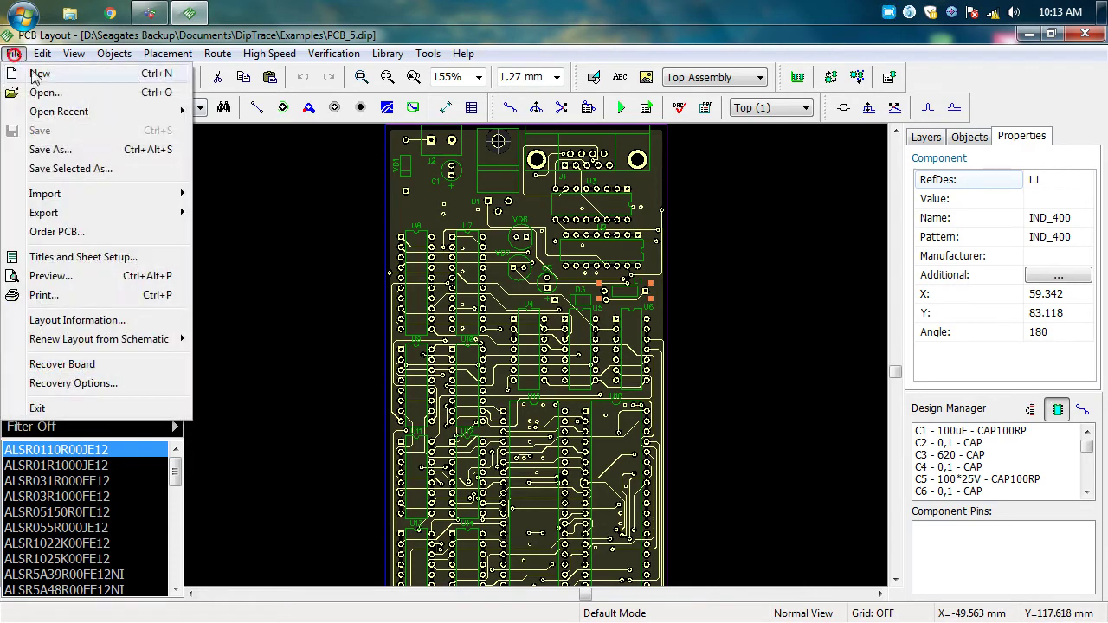
{"action": "mouse_move", "coordinate": [110, 217]}
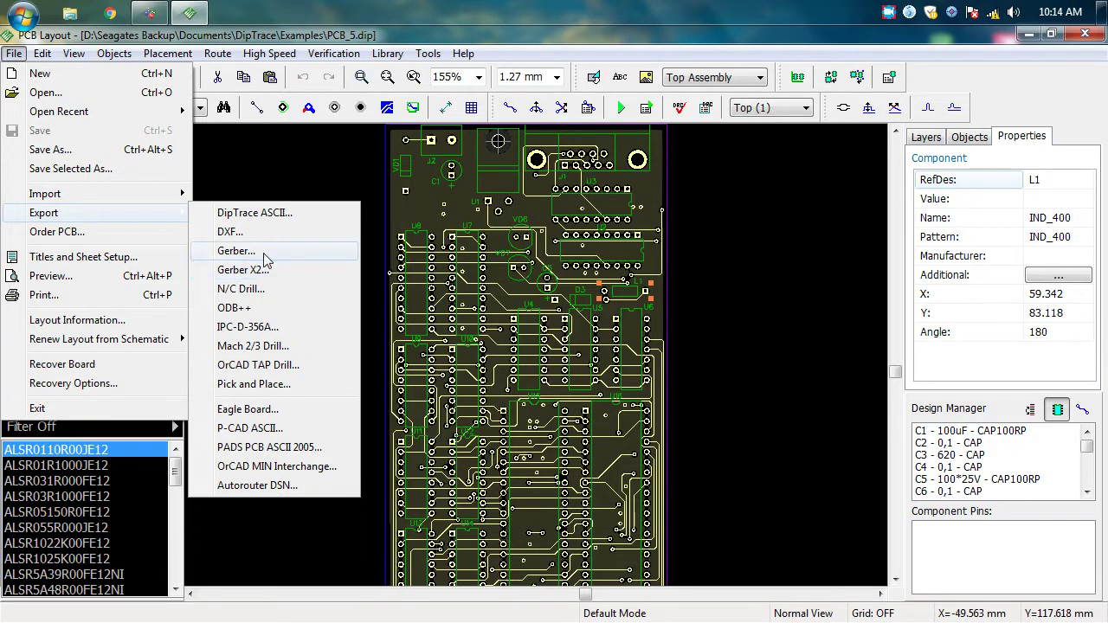
{"action": "left_click", "coordinate": [281, 274]}
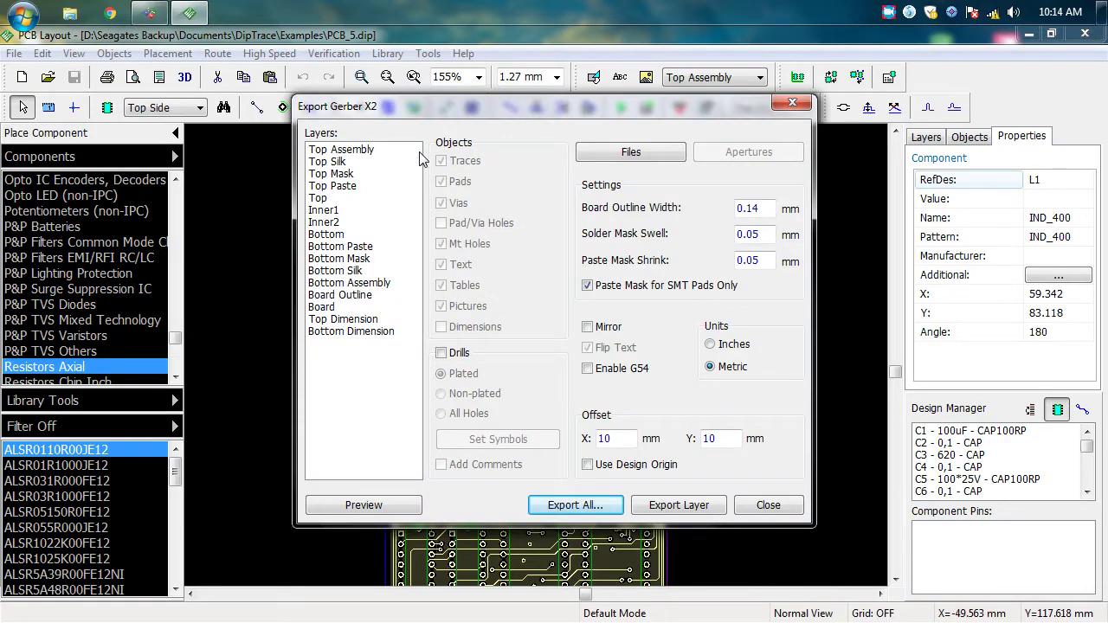
Step: Examine which objects are set for export on the top, inner and bottom layers
{"action": "left_click", "coordinate": [338, 150]}
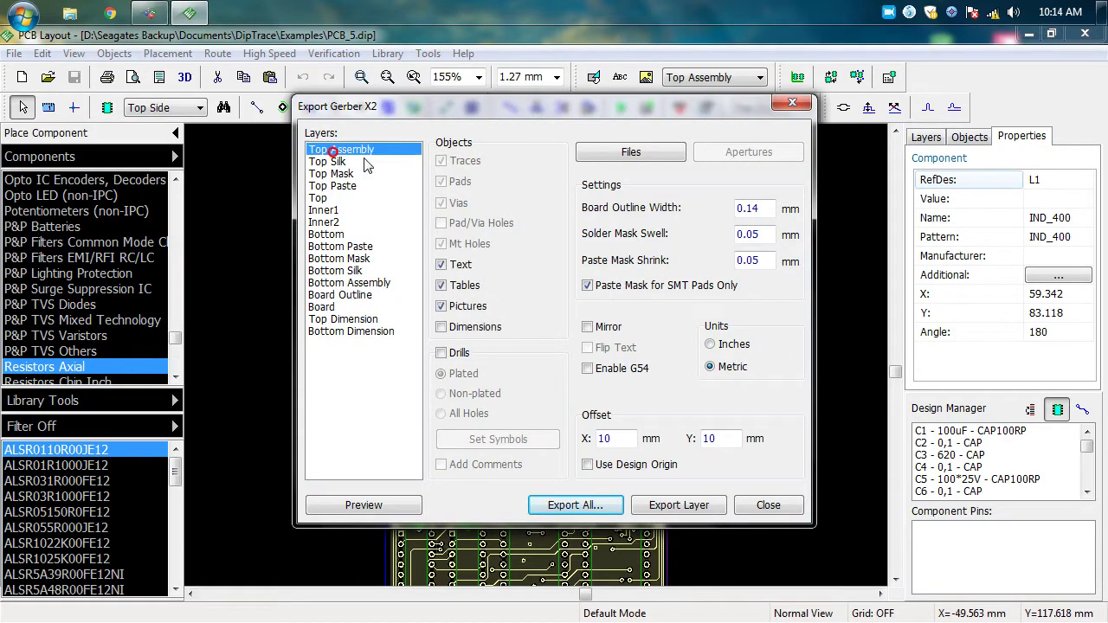
{"action": "left_click", "coordinate": [331, 162]}
{"action": "left_click", "coordinate": [338, 150]}
{"action": "left_click", "coordinate": [327, 162]}
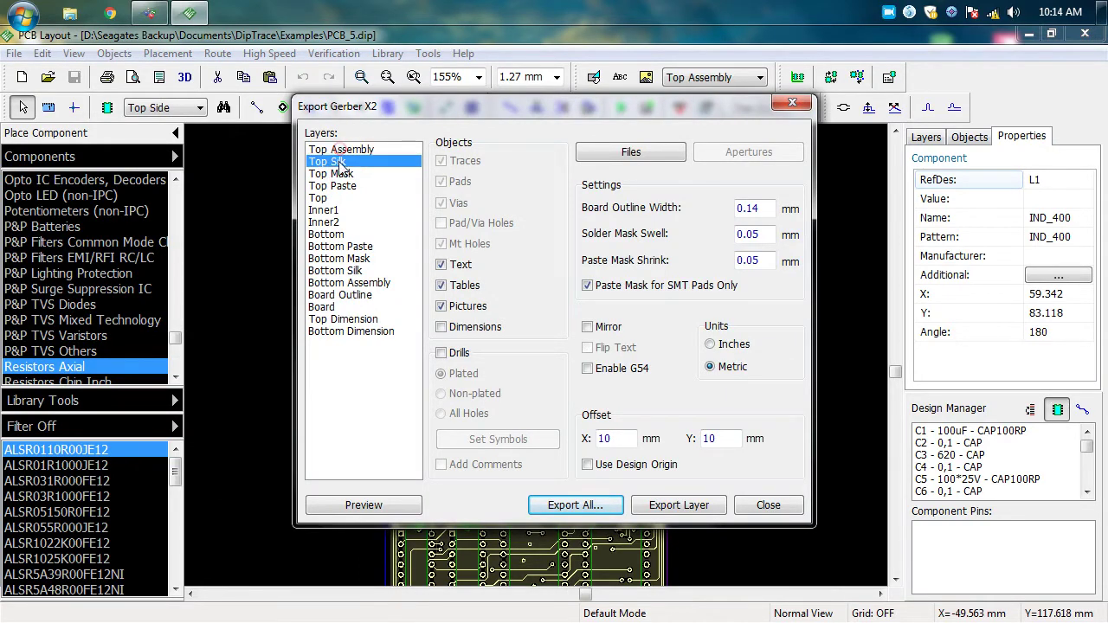
{"action": "left_click", "coordinate": [337, 184]}
{"action": "left_click", "coordinate": [338, 174]}
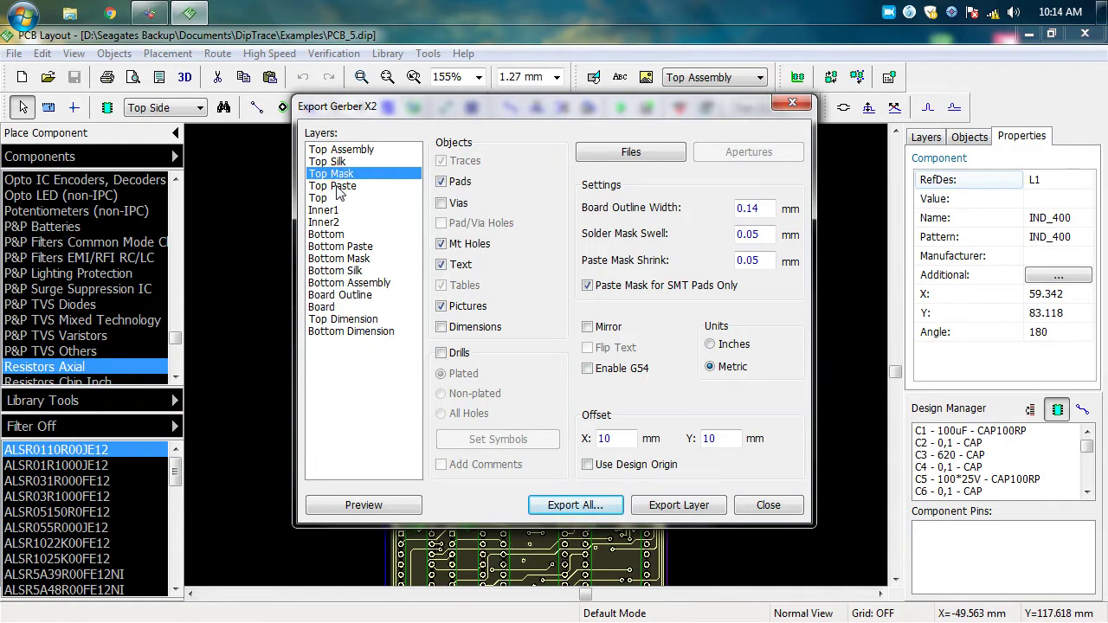
{"action": "left_click", "coordinate": [338, 186]}
{"action": "left_click", "coordinate": [327, 210]}
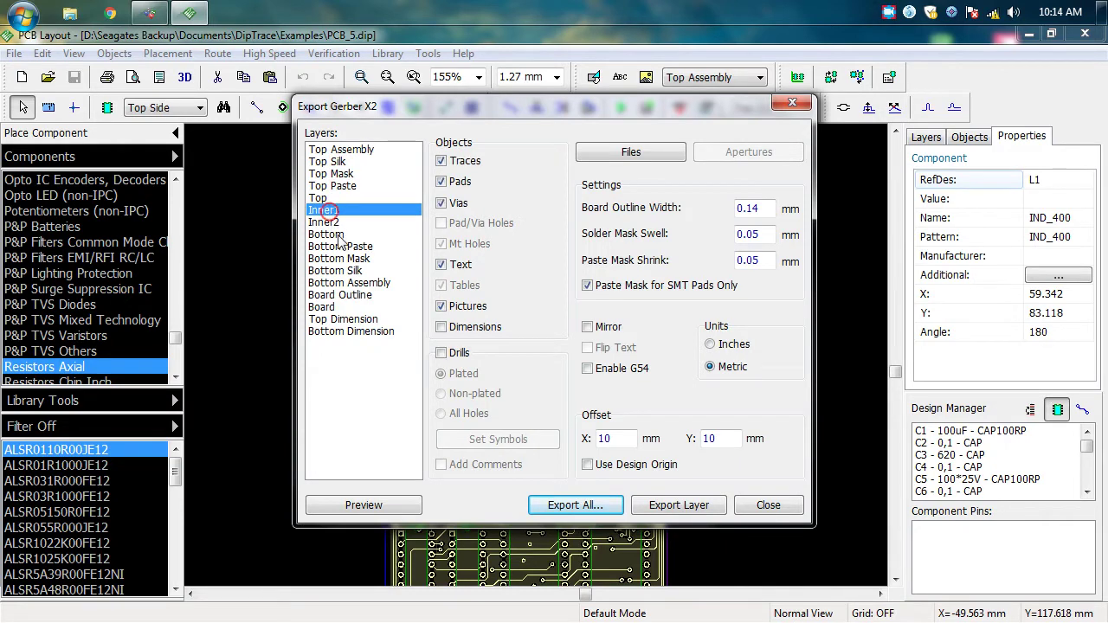
{"action": "left_click", "coordinate": [336, 235]}
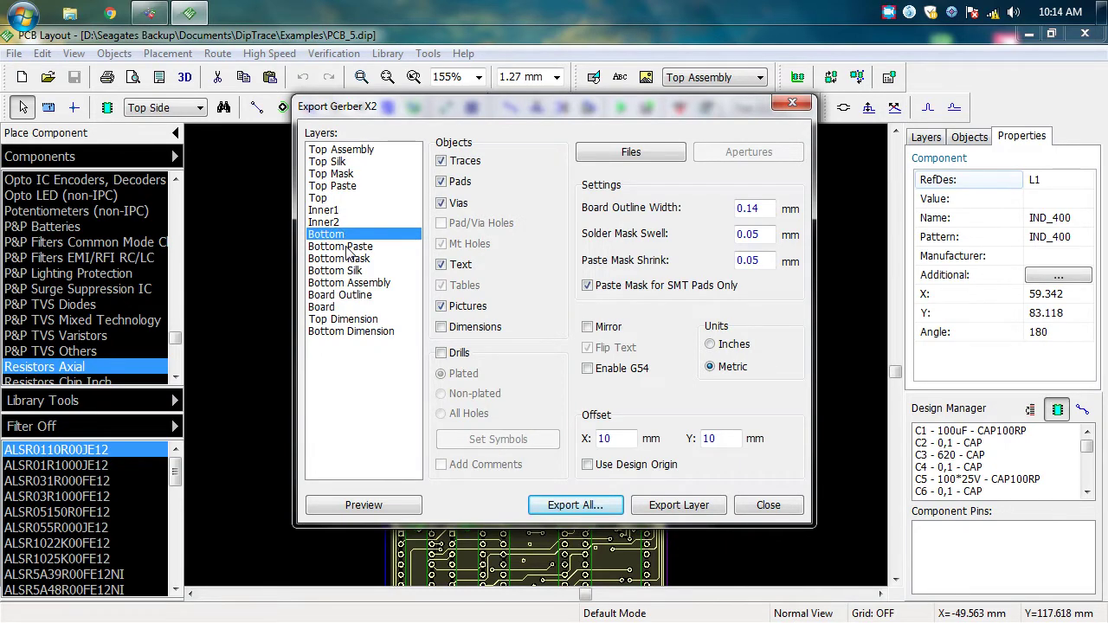
Step: Preview the Gerber output of the Top Silk layer and inspect it up close
{"action": "left_click", "coordinate": [350, 152]}
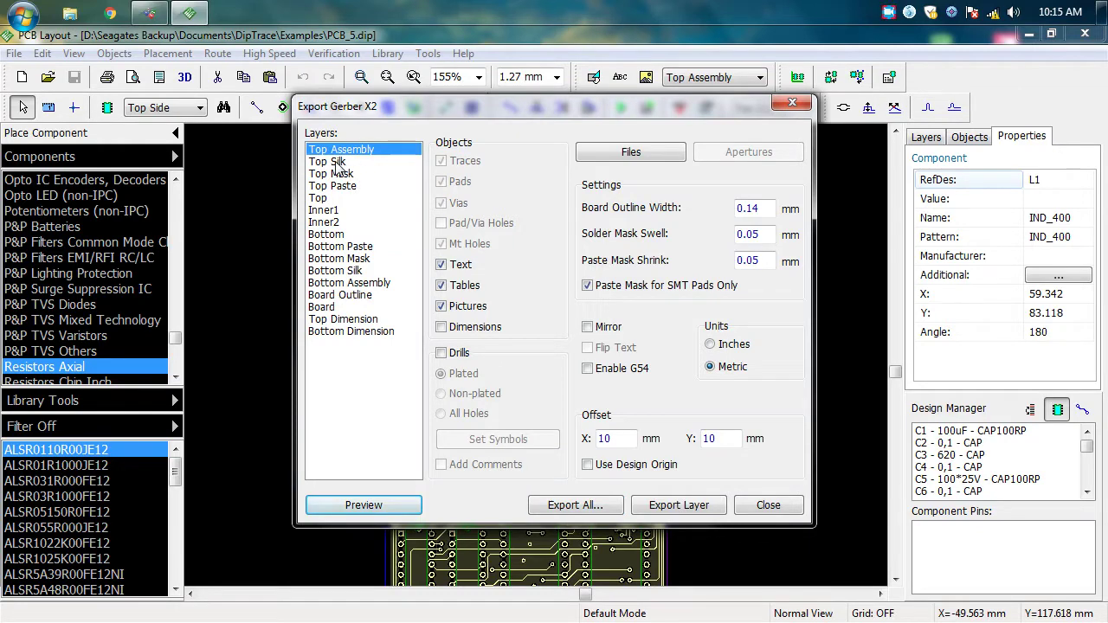
{"action": "left_click", "coordinate": [337, 163]}
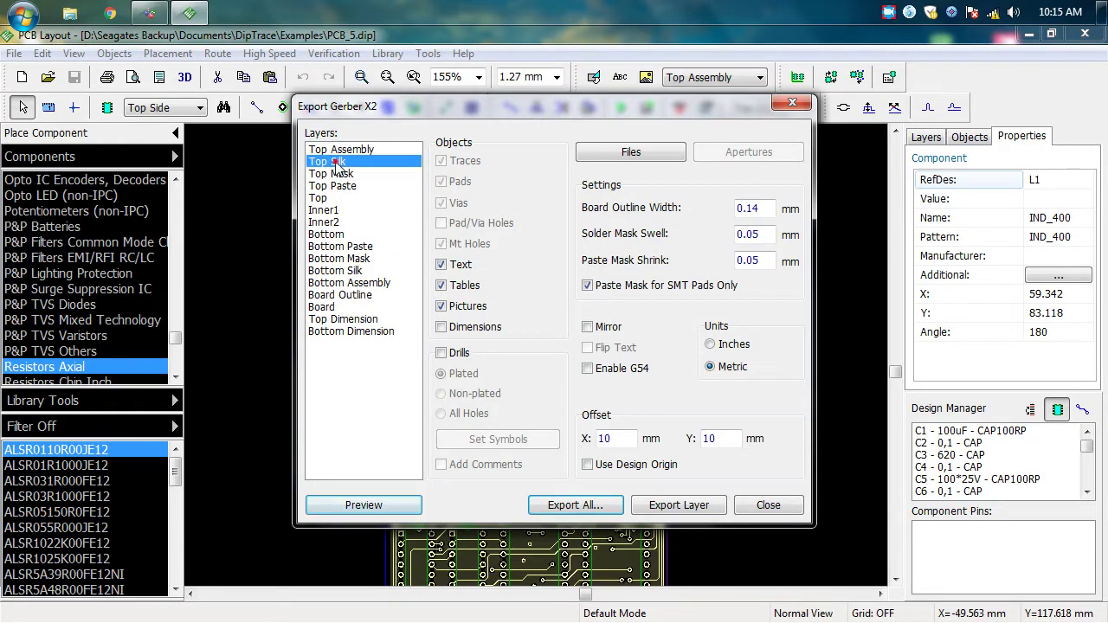
{"action": "left_click", "coordinate": [362, 507]}
{"action": "scroll", "coordinate": [404, 221], "scroll_direction": "up", "scroll_amount": 3}
{"action": "scroll", "coordinate": [423, 208], "scroll_direction": "up", "scroll_amount": 1}
{"action": "left_click_drag", "start_coordinate": [453, 173], "coordinate": [427, 288]}
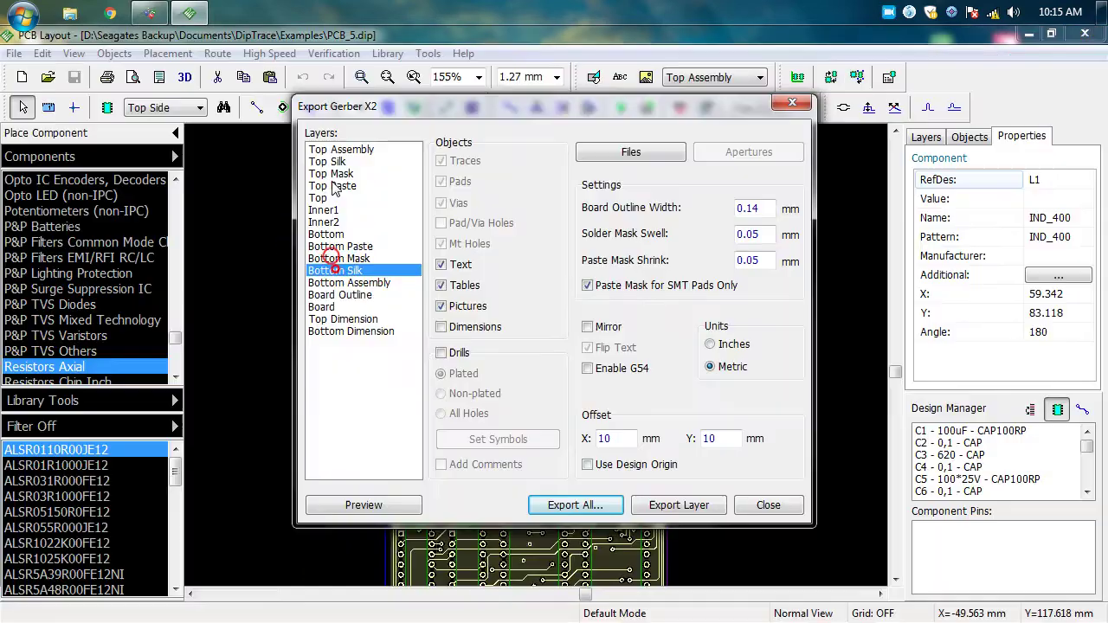
{"action": "left_click", "coordinate": [336, 183]}
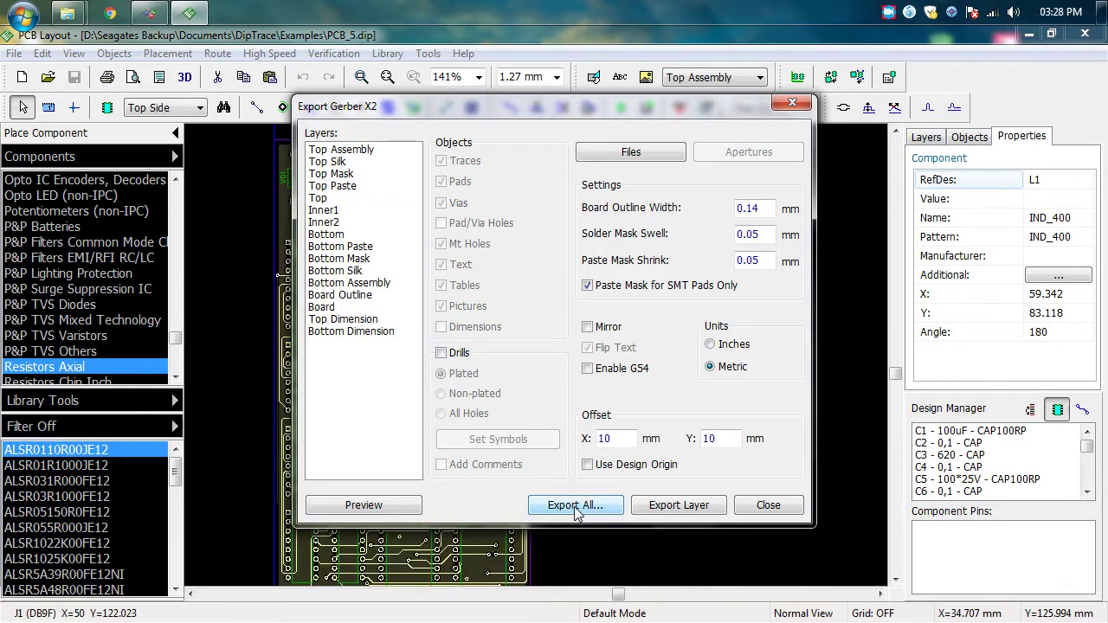
Step: Export all layers as a GerberX2 + NC Drill zip archive named PCB_5_gerberx2 into a new folder Gerber PCB 5
{"action": "left_click", "coordinate": [575, 505]}
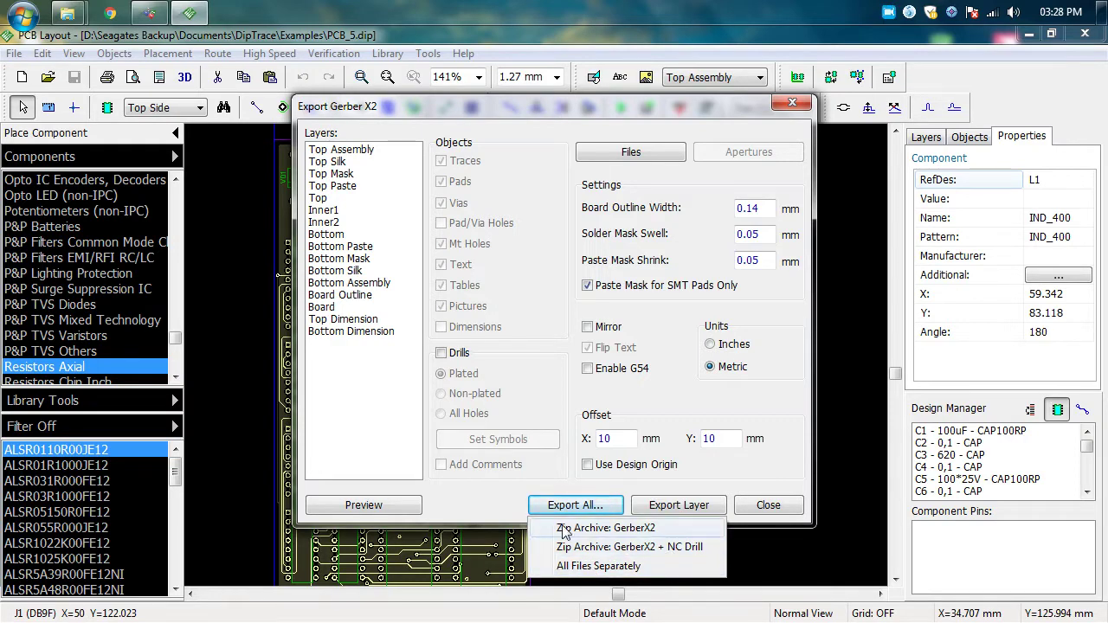
{"action": "left_click", "coordinate": [649, 547]}
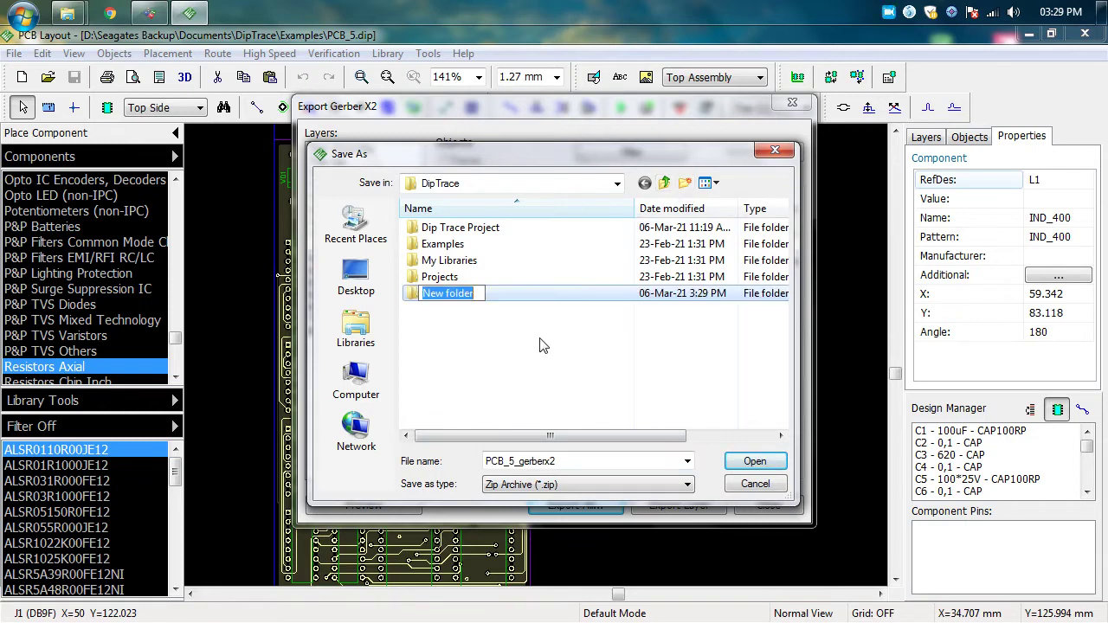
{"action": "type", "text": "Gerber PCB 5"}
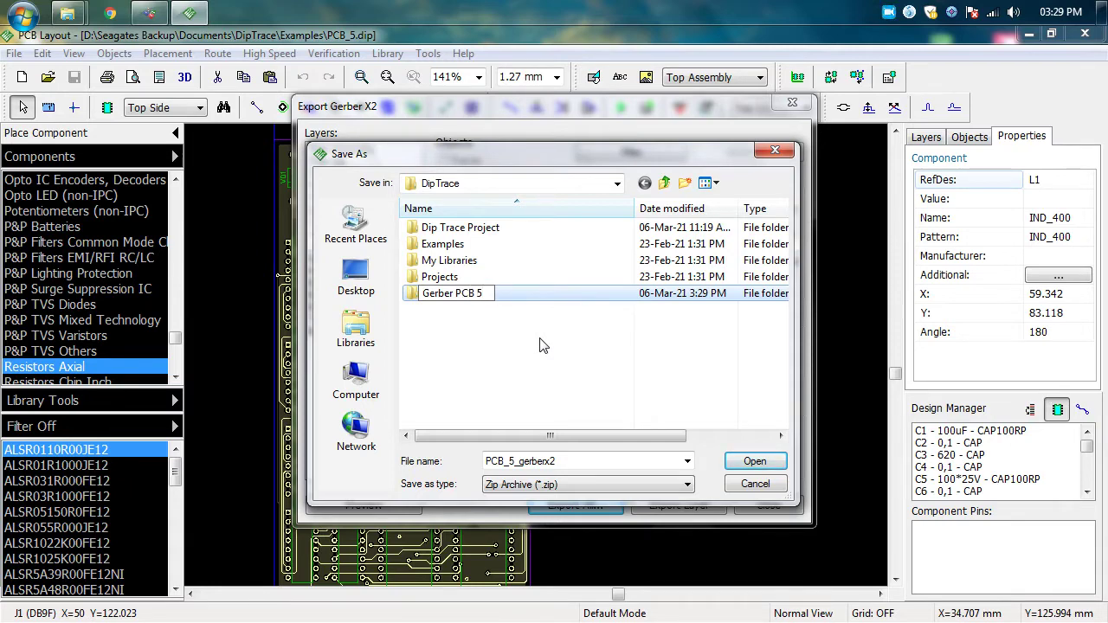
{"action": "left_click", "coordinate": [755, 461]}
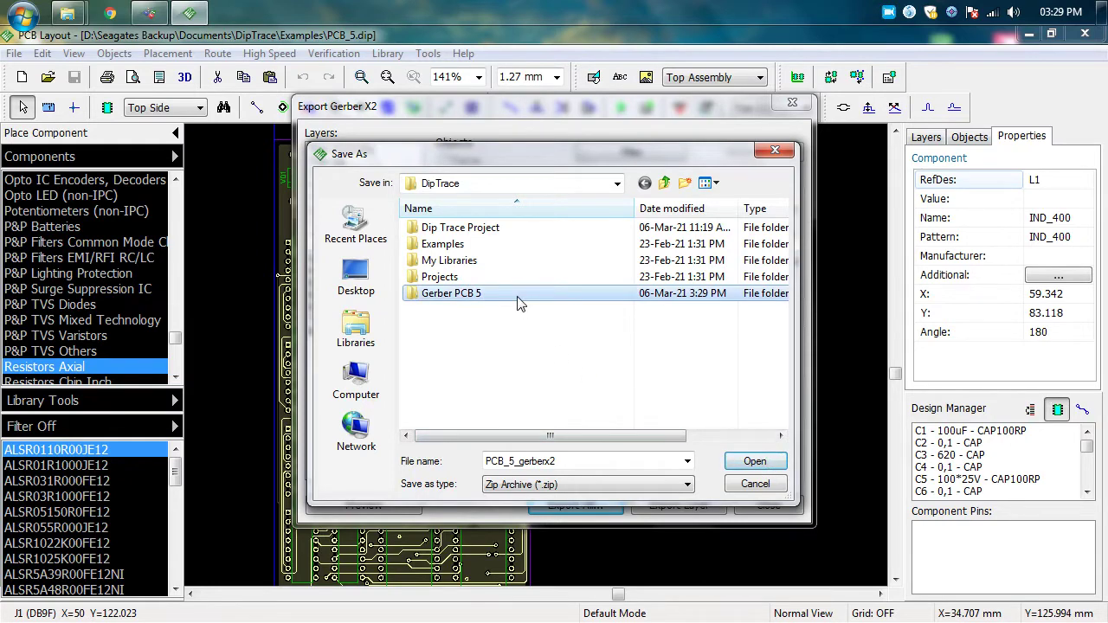
{"action": "left_click", "coordinate": [755, 461]}
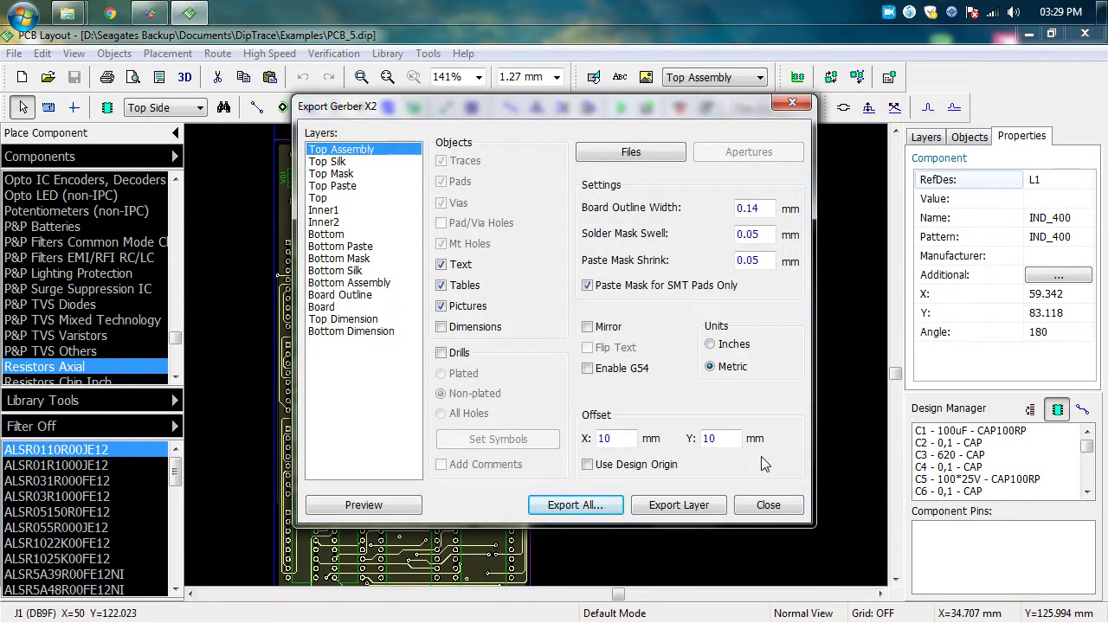
{"action": "left_click", "coordinate": [790, 106]}
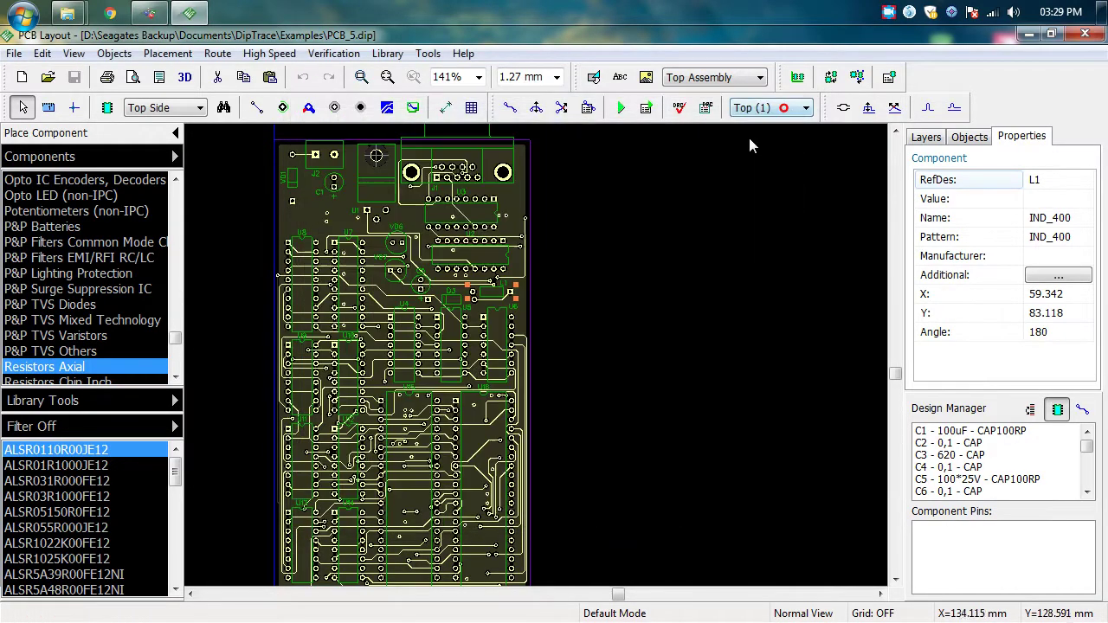
Step: In Windows Explorer, find the PCB_5_gerberx2 archive in DipTrace's Gerber PCB 5 folder and extract it to a folder of the same name
{"action": "left_click", "coordinate": [67, 13]}
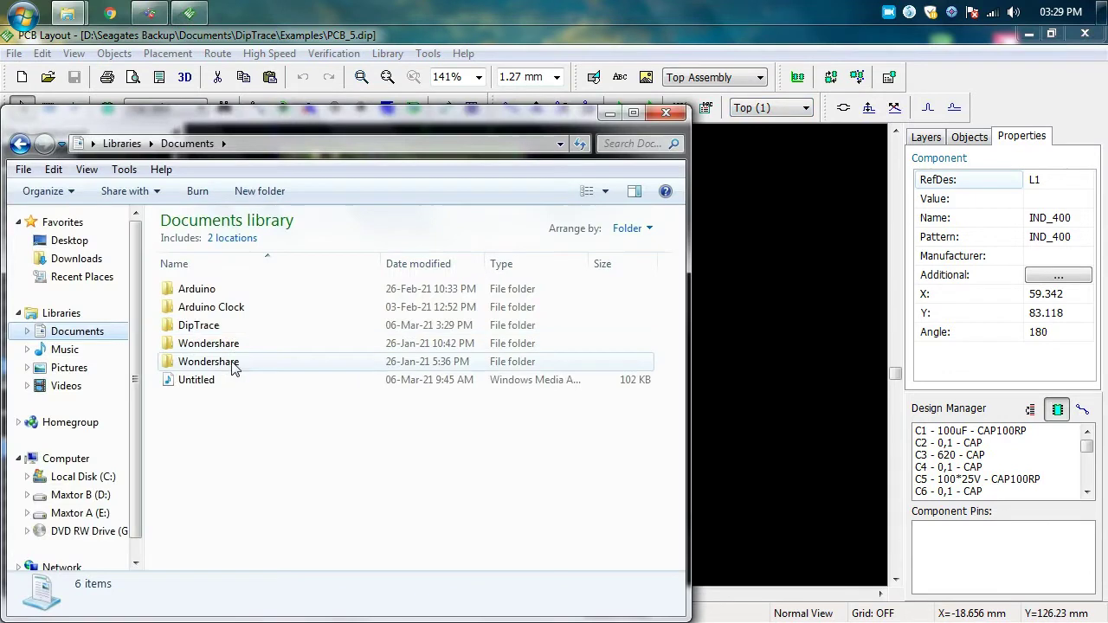
{"action": "double_click", "coordinate": [194, 325]}
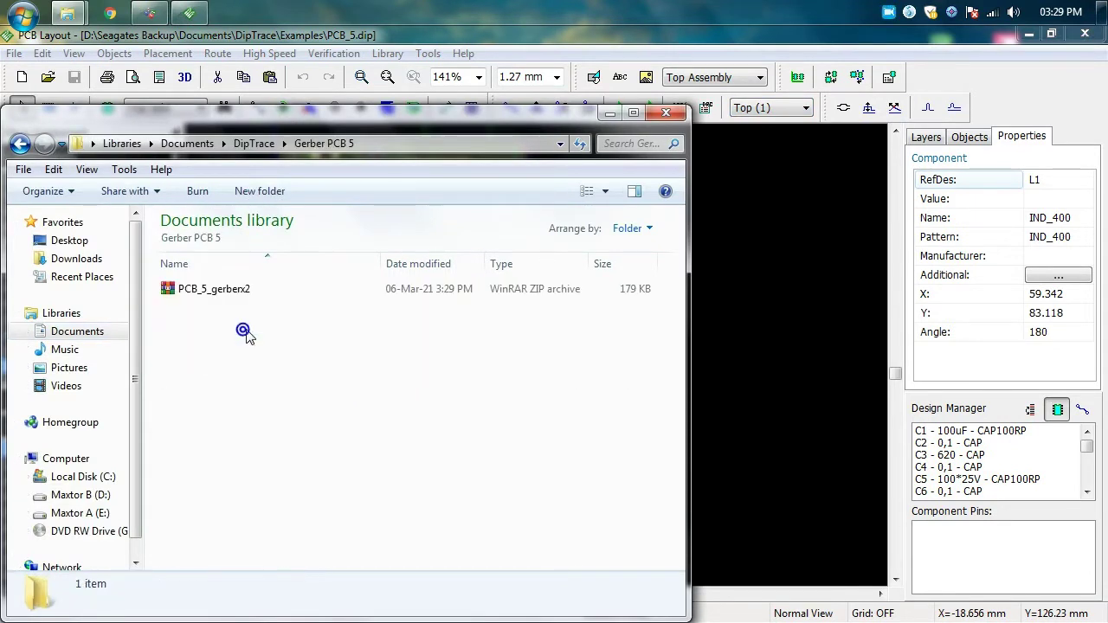
{"action": "left_click", "coordinate": [237, 290]}
{"action": "right_click", "coordinate": [238, 293]}
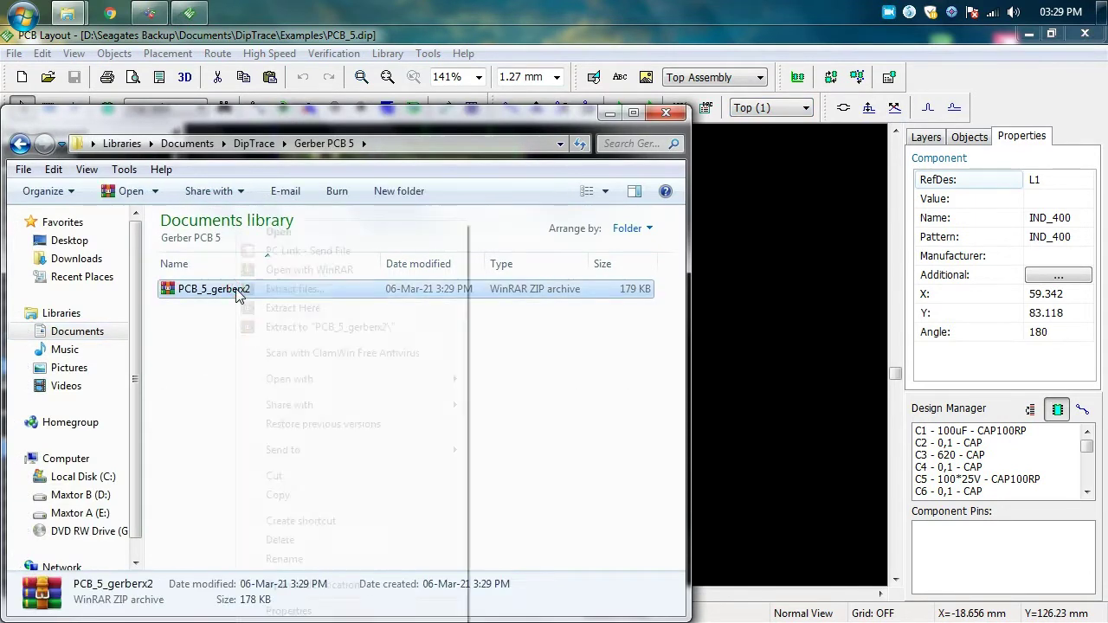
{"action": "left_click", "coordinate": [400, 328]}
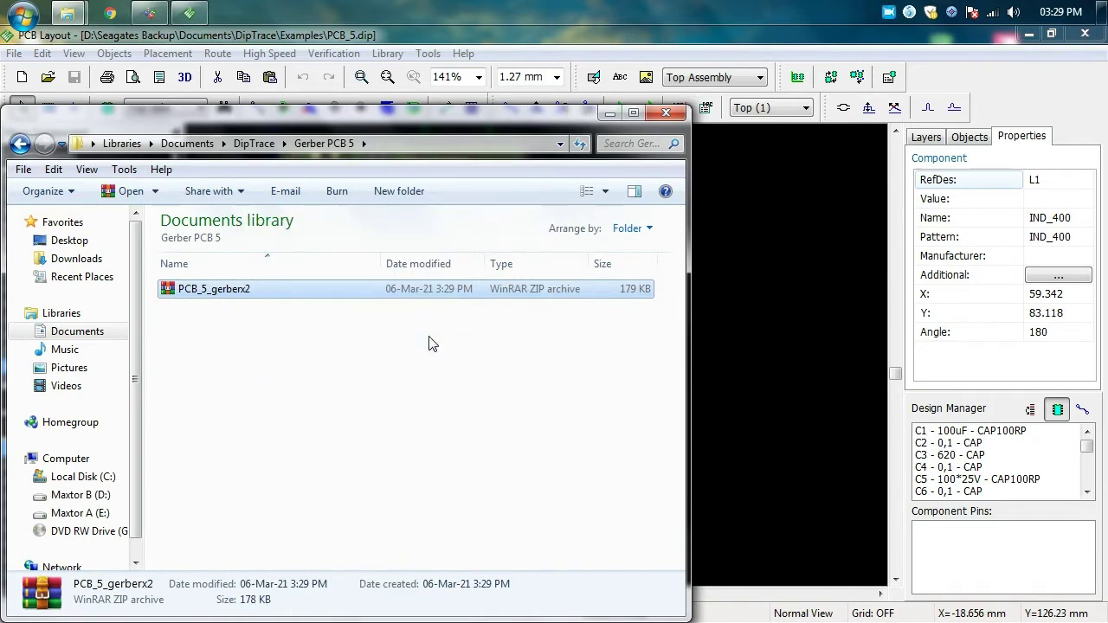
Step: Review the Gerber and drill files in the extracted PCB_5_gerberx2 folder, then close the file window
{"action": "double_click", "coordinate": [223, 289]}
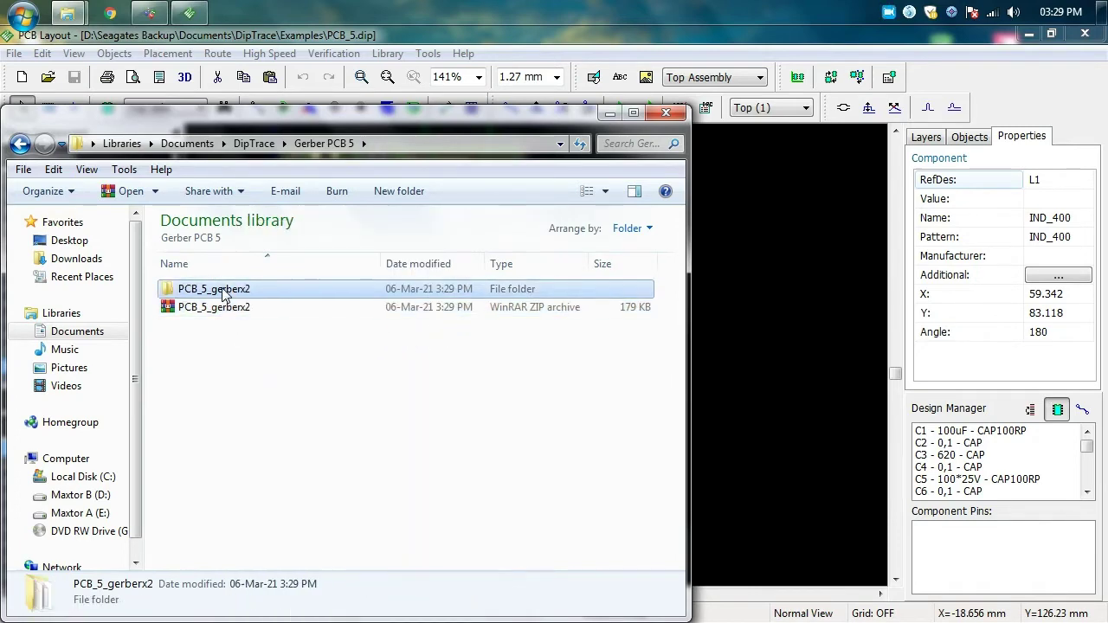
{"action": "scroll", "coordinate": [243, 310], "scroll_direction": "down", "scroll_amount": 1}
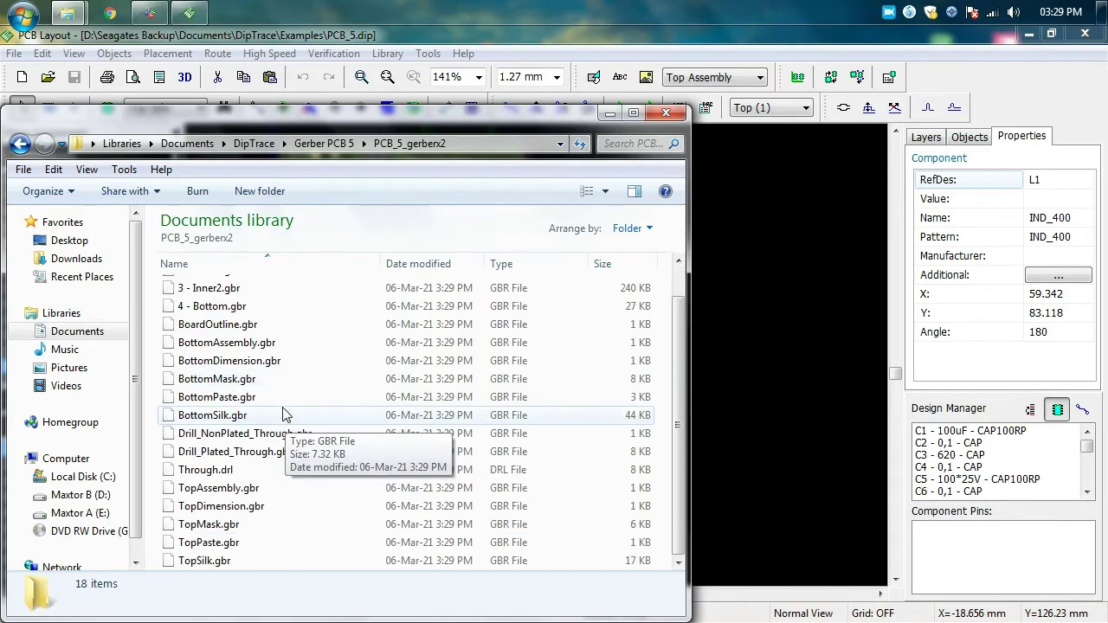
{"action": "scroll", "coordinate": [251, 375], "scroll_direction": "up", "scroll_amount": 1}
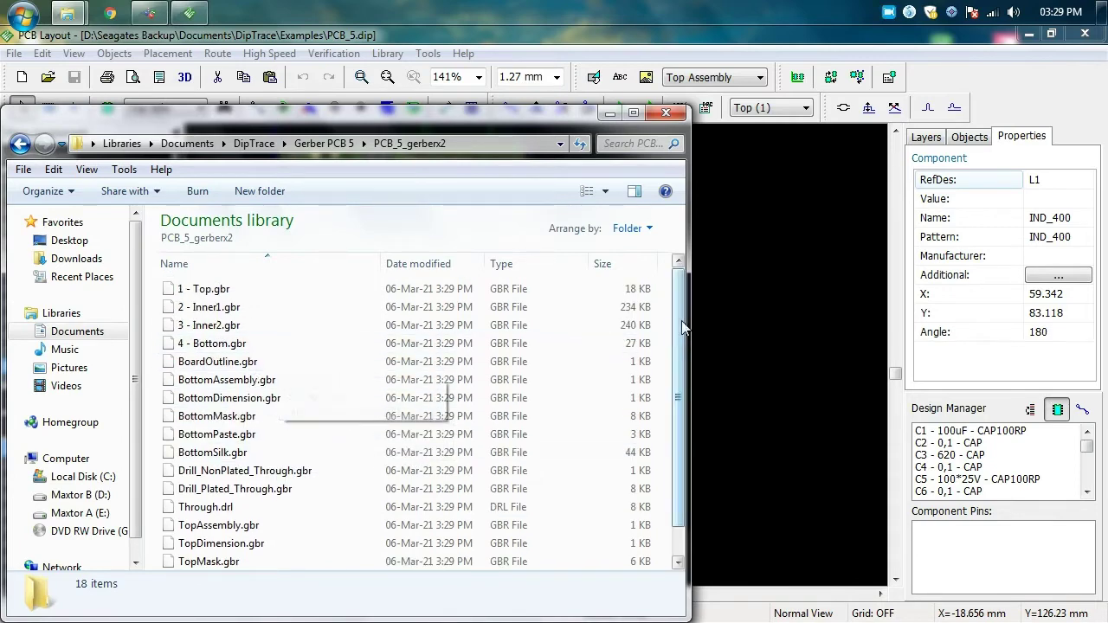
{"action": "left_click", "coordinate": [630, 114]}
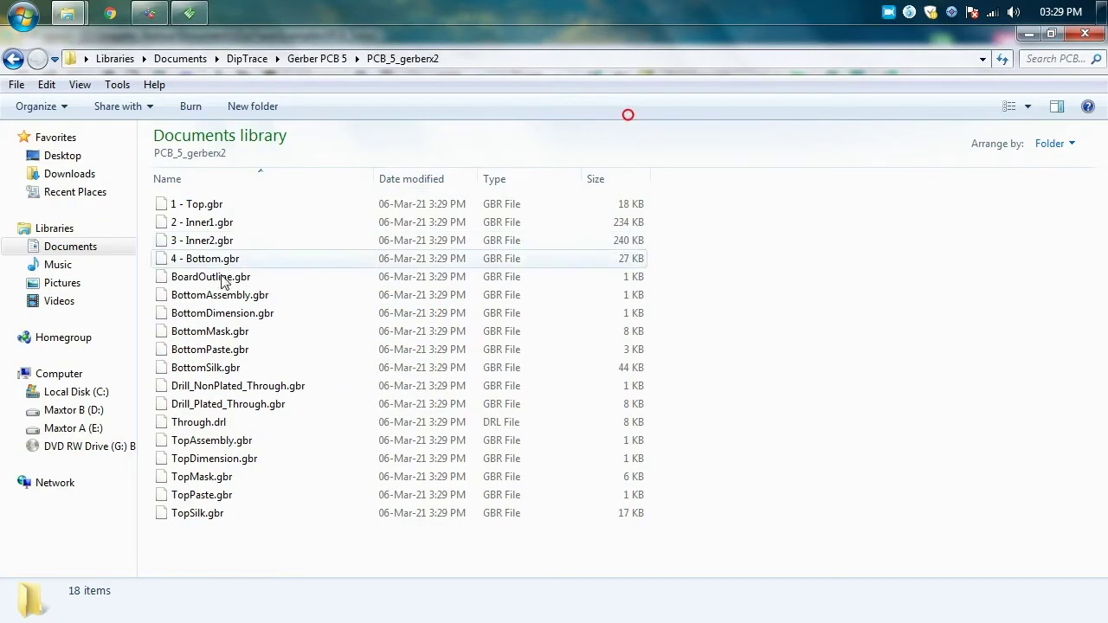
{"action": "left_click", "coordinate": [1051, 33]}
{"action": "left_click", "coordinate": [651, 110]}
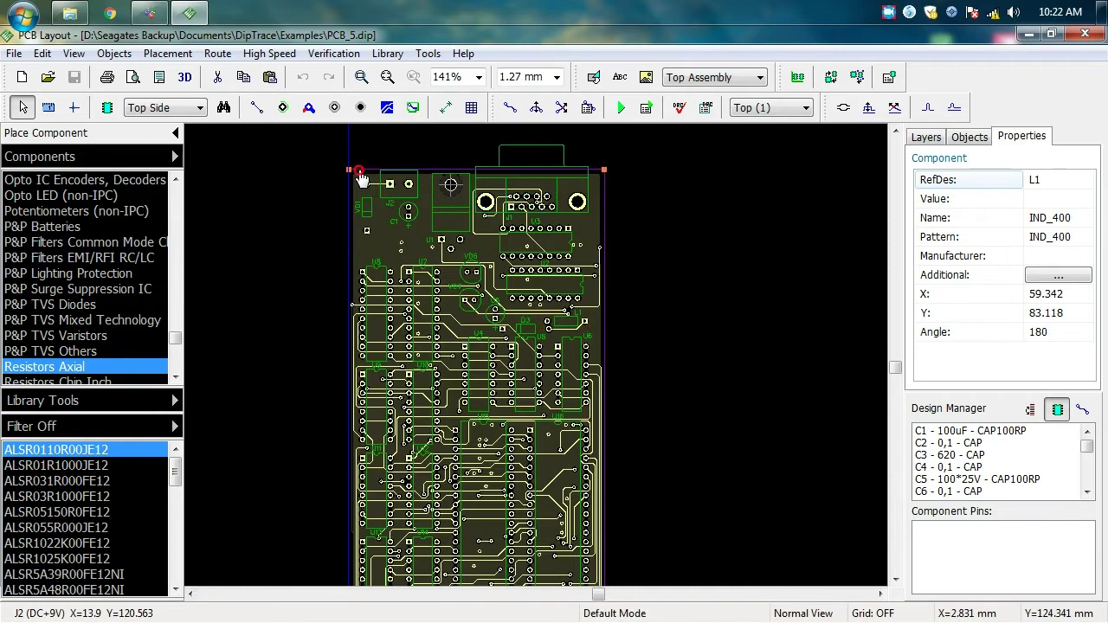
Step: Open the new ncc200 board layout from the Dip Trace Project folder
{"action": "middle_click_drag", "start_coordinate": [675, 468], "coordinate": [715, 420]}
{"action": "left_click", "coordinate": [715, 419]}
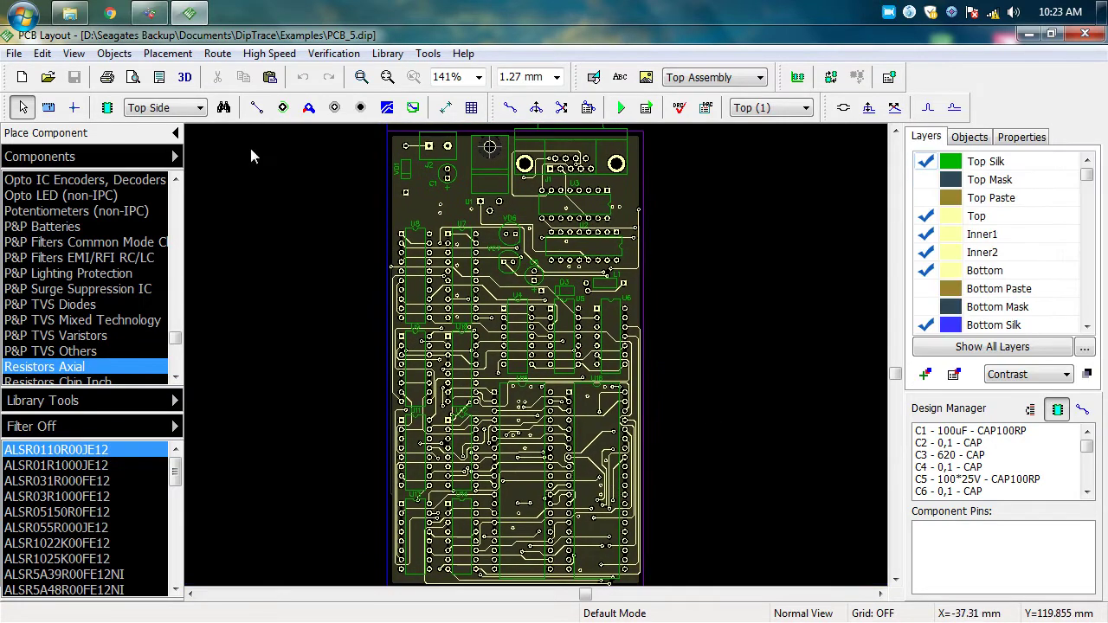
{"action": "left_click", "coordinate": [48, 78]}
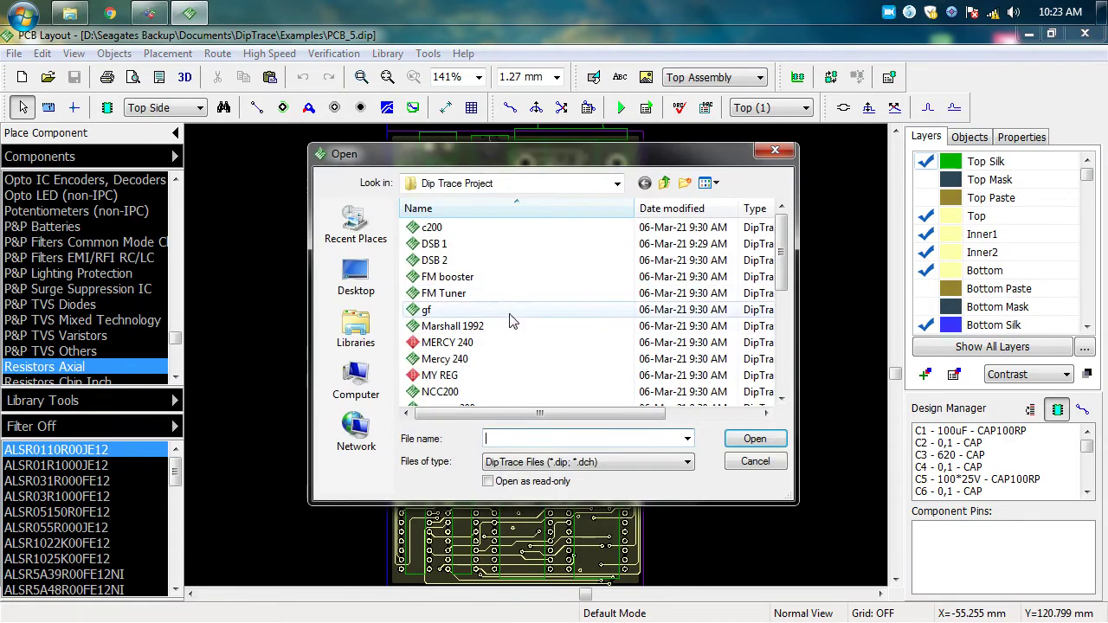
{"action": "left_click", "coordinate": [459, 295]}
{"action": "scroll", "coordinate": [457, 292], "scroll_direction": "down", "scroll_amount": 2}
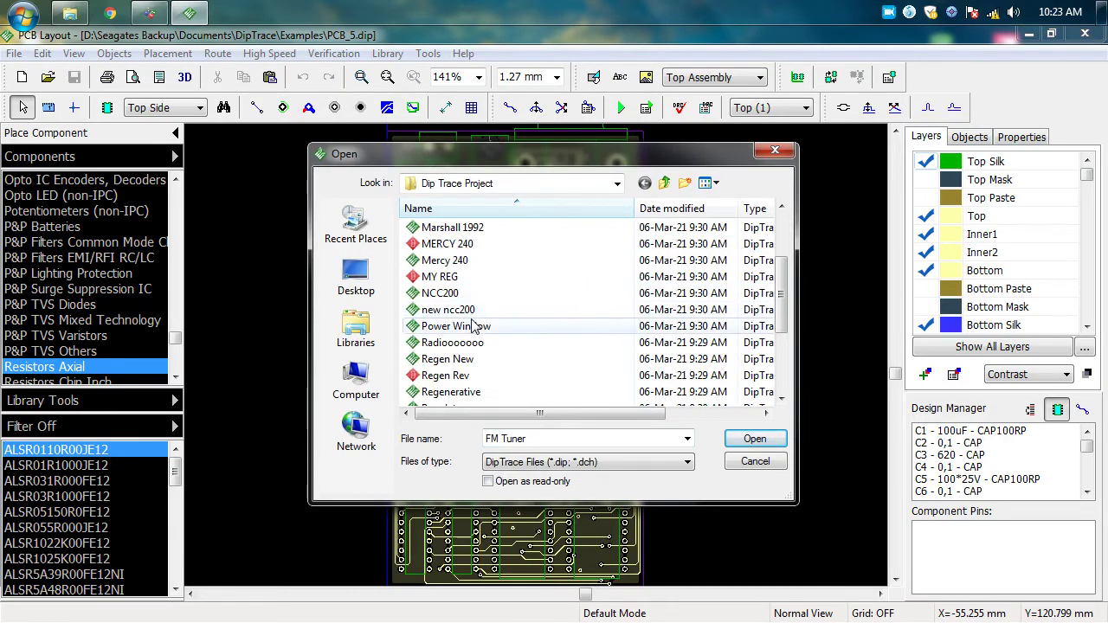
{"action": "double_click", "coordinate": [451, 310]}
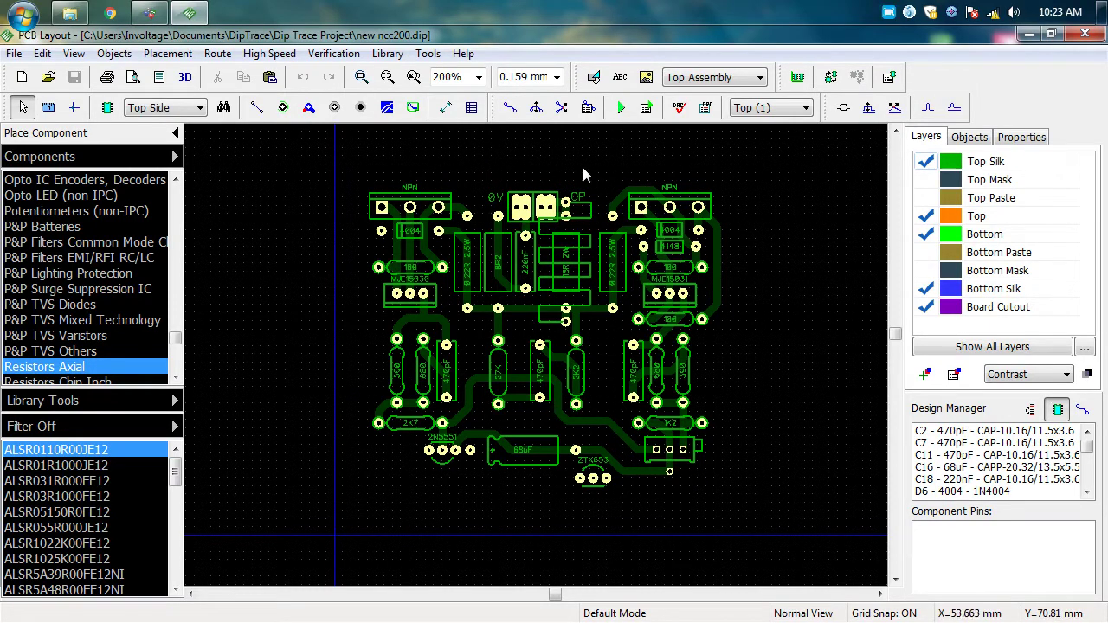
Step: Inspect the new ncc200 board in the 3D preview from several angles, accepting the attached 3D models list, and close the preview
{"action": "right_click_drag", "start_coordinate": [514, 163], "coordinate": [492, 163]}
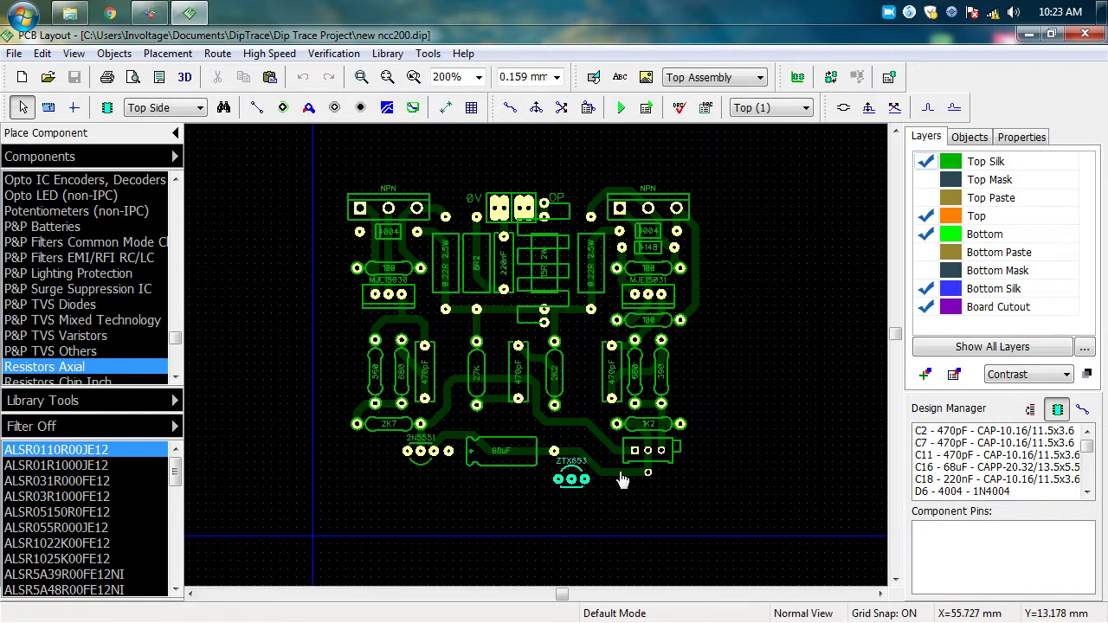
{"action": "scroll", "coordinate": [556, 519], "scroll_direction": "up", "scroll_amount": 1}
{"action": "right_click_drag", "start_coordinate": [756, 340], "coordinate": [749, 402]}
{"action": "scroll", "coordinate": [748, 409], "scroll_direction": "down", "scroll_amount": 2}
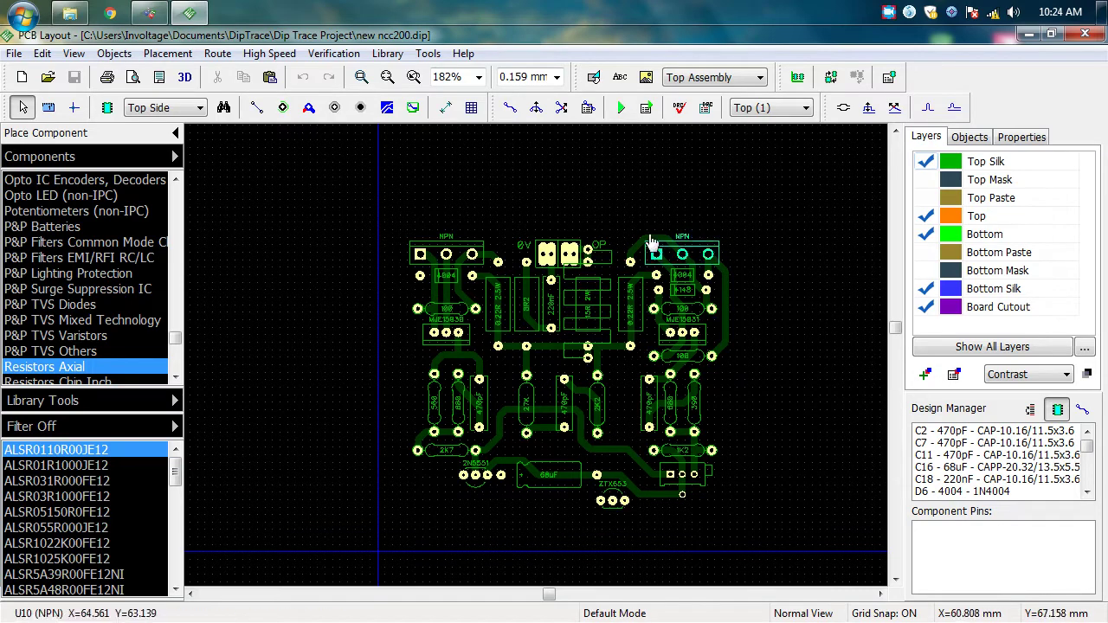
{"action": "left_click", "coordinate": [194, 78]}
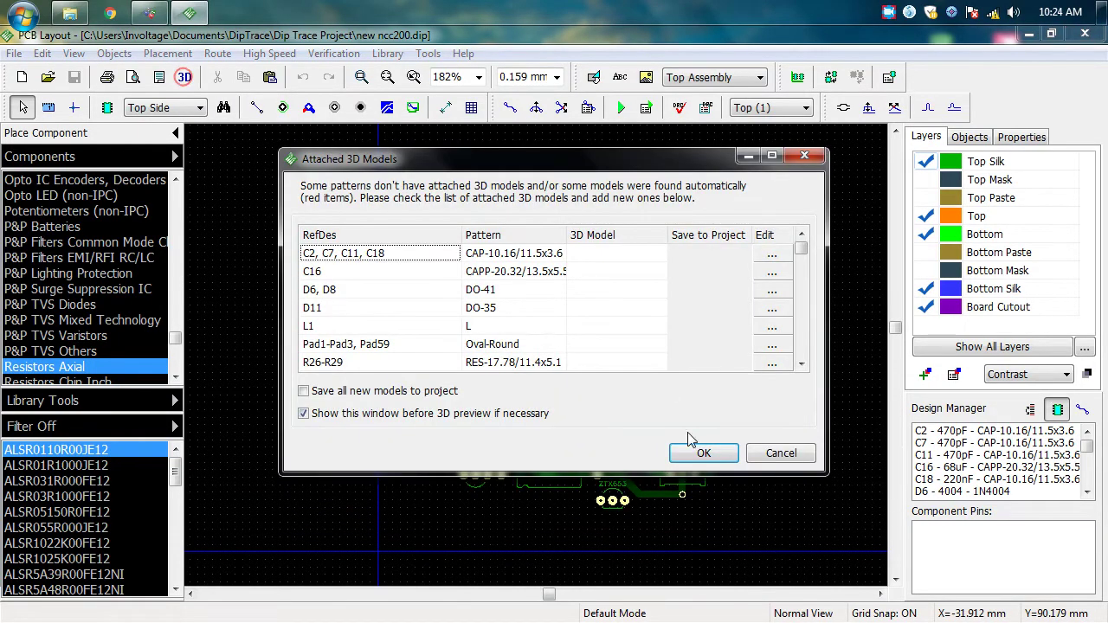
{"action": "left_click", "coordinate": [698, 453]}
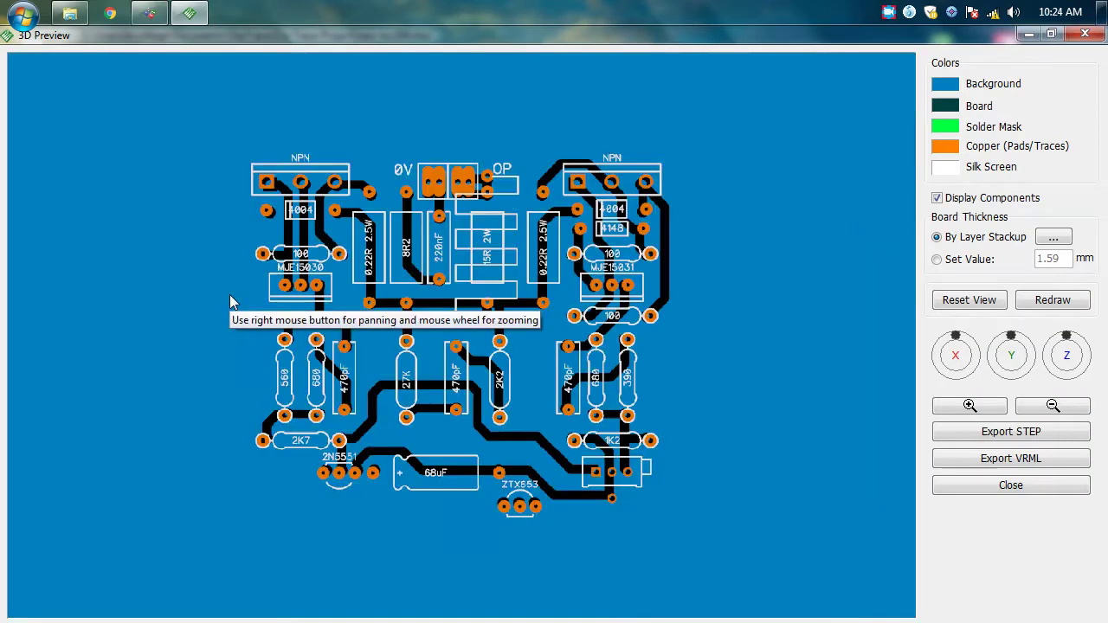
{"action": "left_click_drag", "start_coordinate": [419, 319], "coordinate": [331, 407]}
{"action": "left_click_drag", "start_coordinate": [234, 333], "coordinate": [390, 329]}
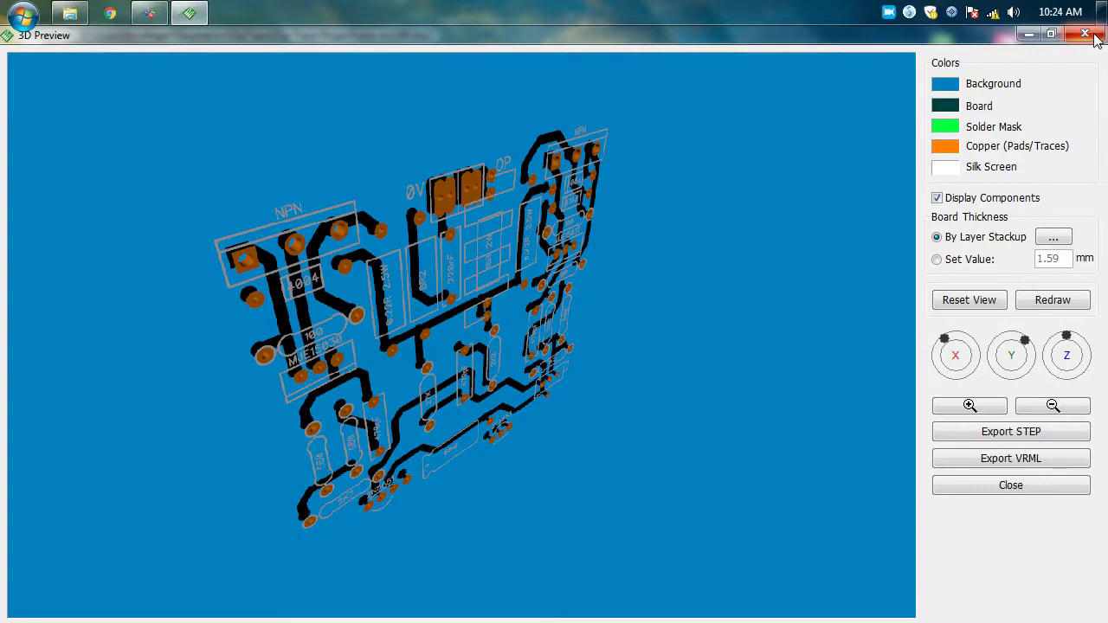
{"action": "left_click", "coordinate": [1085, 35]}
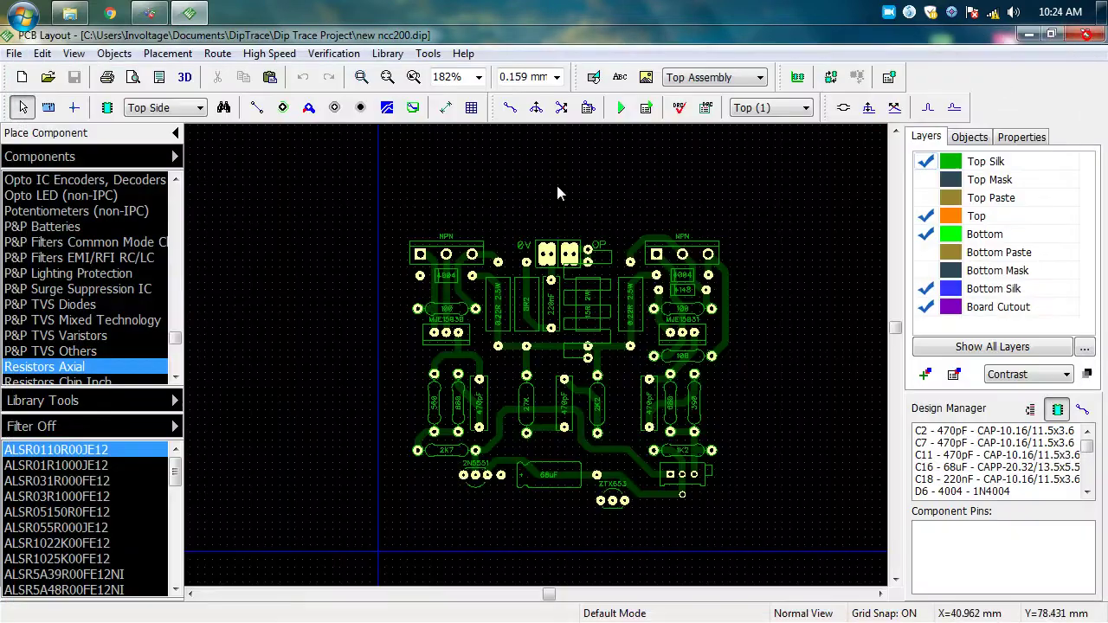
Step: Draw a board outline about 72 by 60 mm around all components, with a rectangular notch about 5 mm deep in its left edge
{"action": "left_click", "coordinate": [413, 111]}
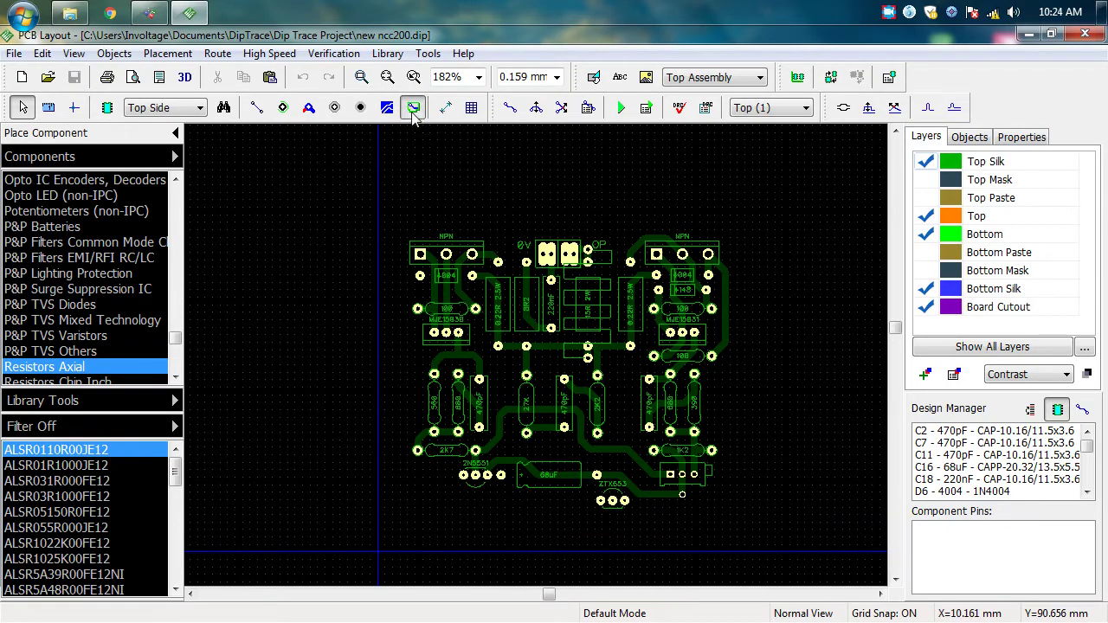
{"action": "left_click", "coordinate": [395, 228]}
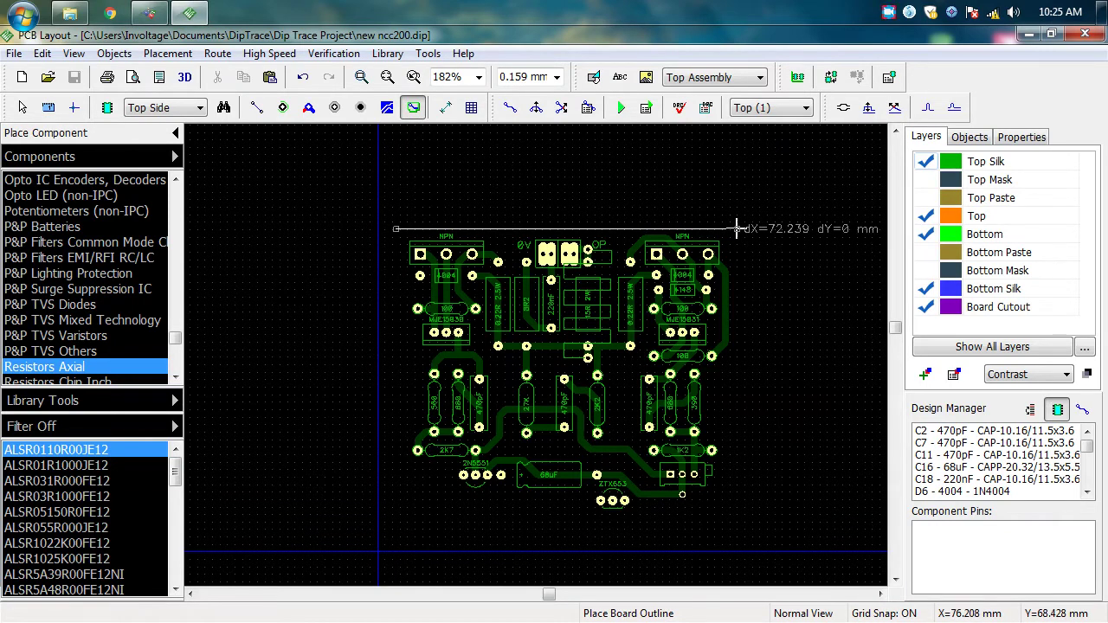
{"action": "left_click", "coordinate": [736, 228]}
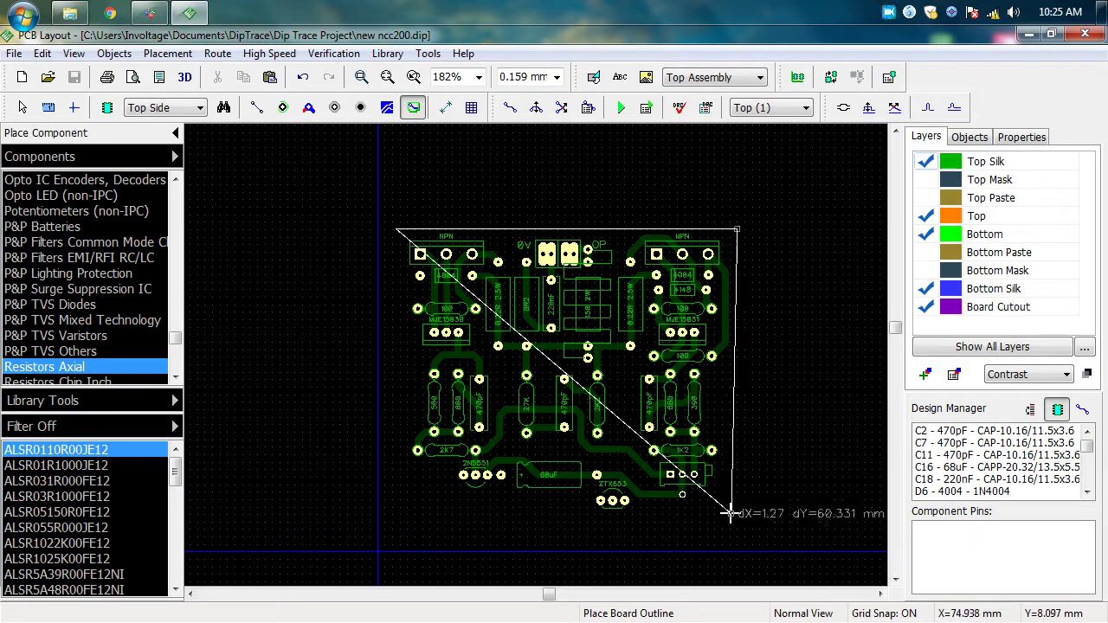
{"action": "left_click", "coordinate": [737, 511]}
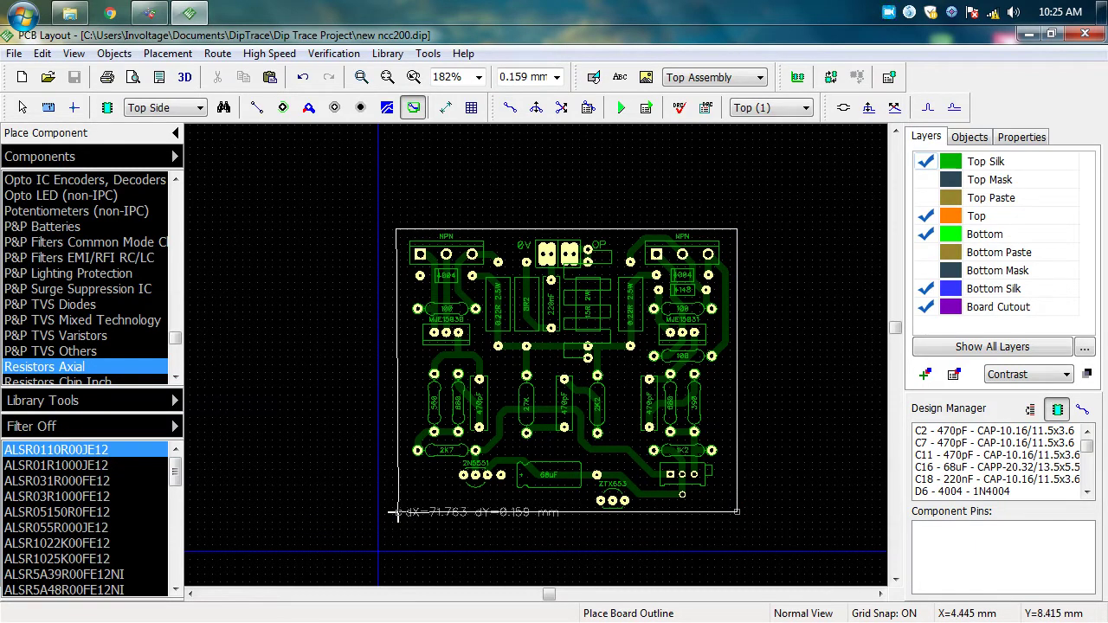
{"action": "left_click", "coordinate": [396, 510]}
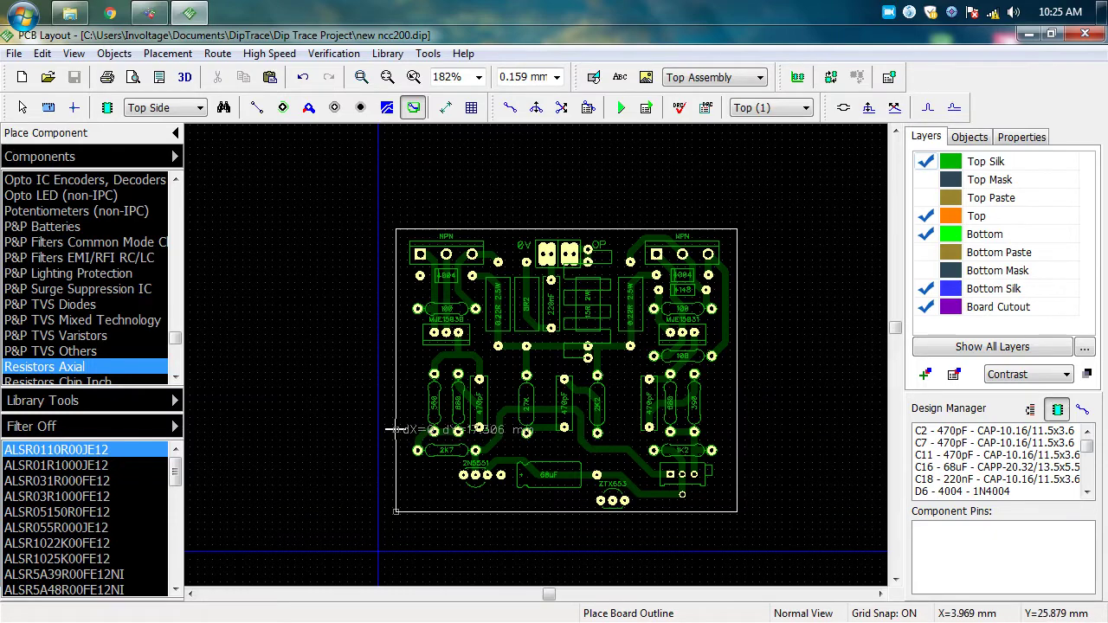
{"action": "left_click", "coordinate": [395, 430]}
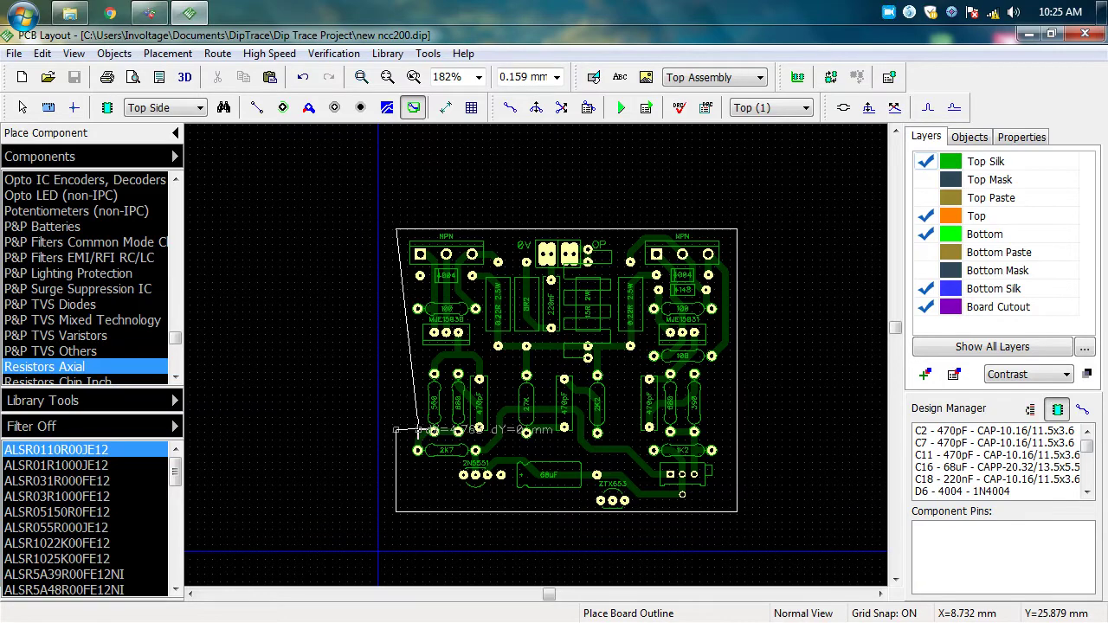
{"action": "left_click", "coordinate": [419, 430]}
{"action": "left_click", "coordinate": [419, 358]}
{"action": "left_click", "coordinate": [396, 357]}
{"action": "left_click", "coordinate": [396, 228]}
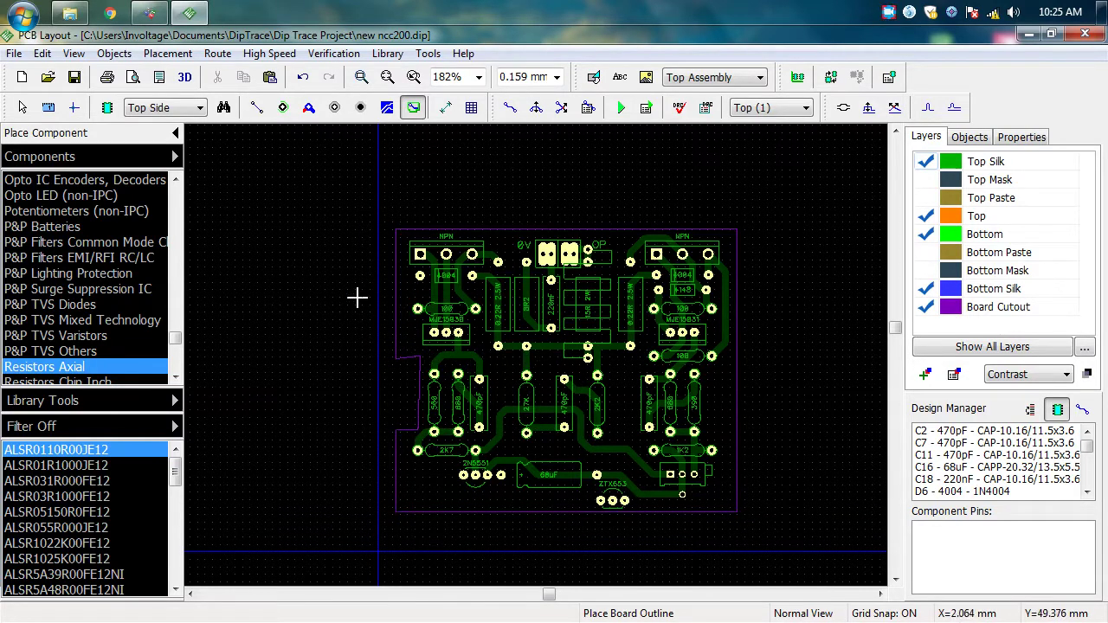
Step: Straighten the notch in the board outline by aligning its two inner corners with each other and with the outer corners
{"action": "scroll", "coordinate": [403, 359], "scroll_direction": "up", "scroll_amount": 4}
{"action": "scroll", "coordinate": [401, 347], "scroll_direction": "up", "scroll_amount": 3}
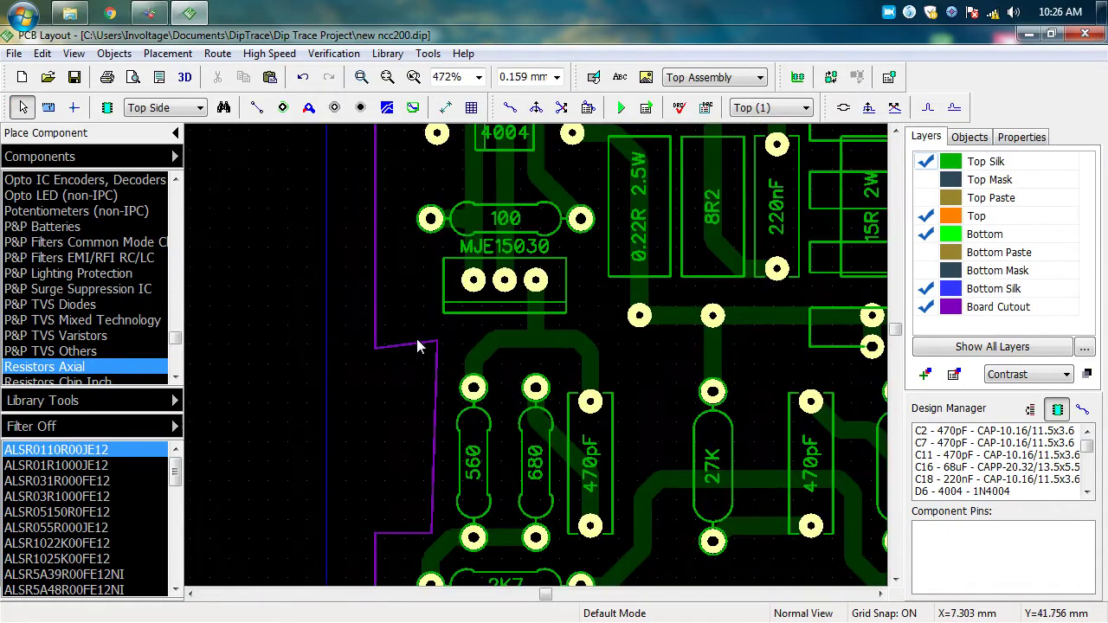
{"action": "left_click_drag", "start_coordinate": [436, 341], "coordinate": [435, 342]}
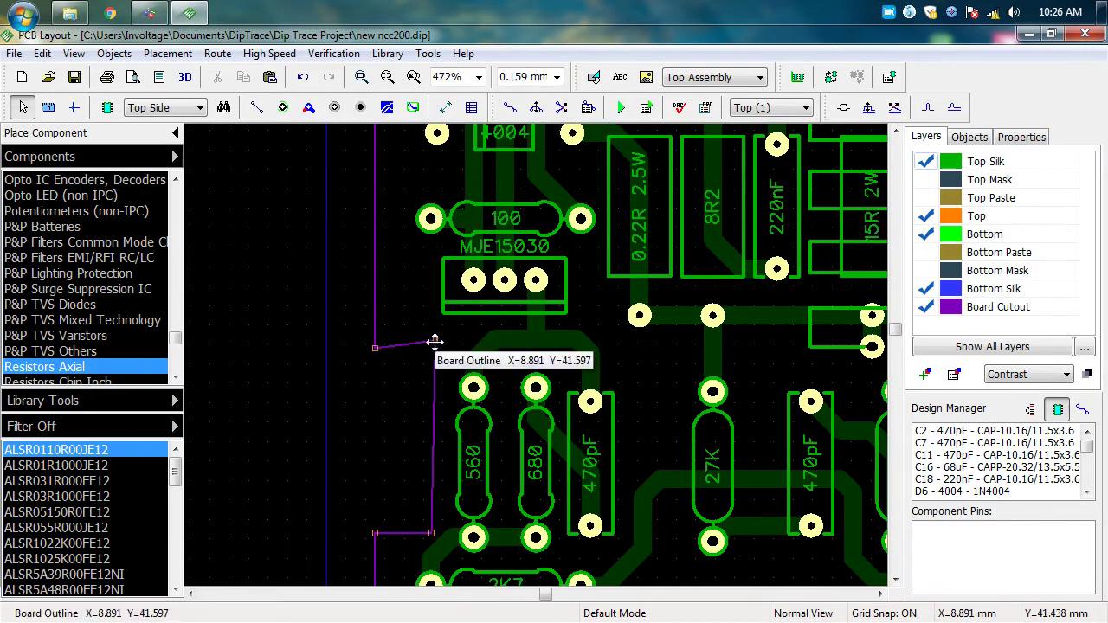
{"action": "left_click_drag", "start_coordinate": [435, 341], "coordinate": [435, 349]}
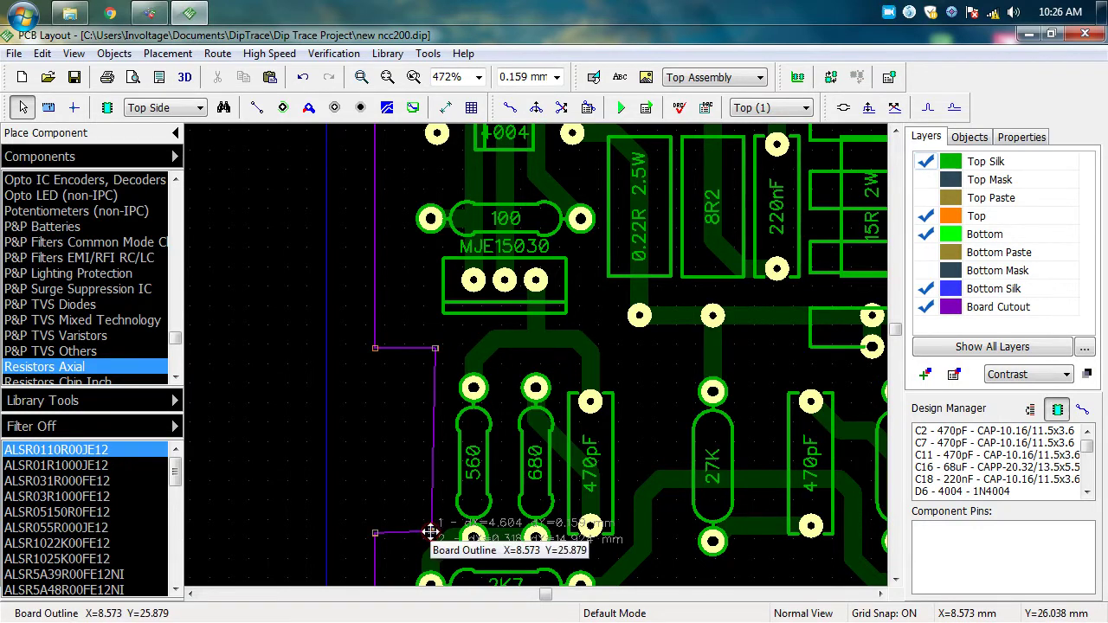
{"action": "left_click_drag", "start_coordinate": [432, 531], "coordinate": [433, 532]}
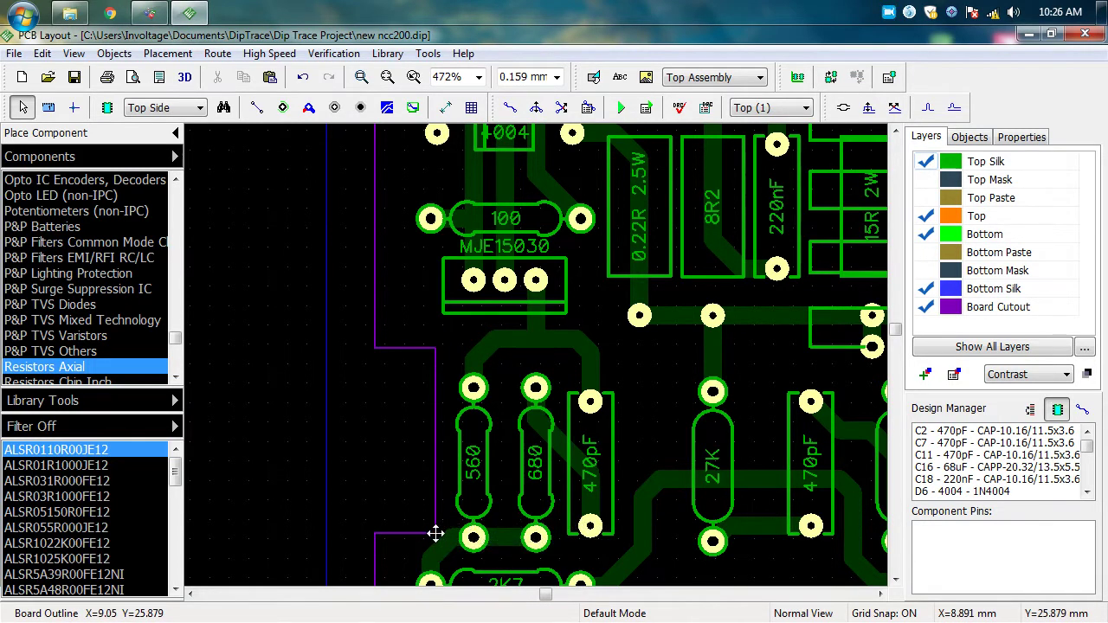
{"action": "scroll", "coordinate": [358, 375], "scroll_direction": "down", "scroll_amount": 1}
{"action": "scroll", "coordinate": [369, 383], "scroll_direction": "down", "scroll_amount": 4}
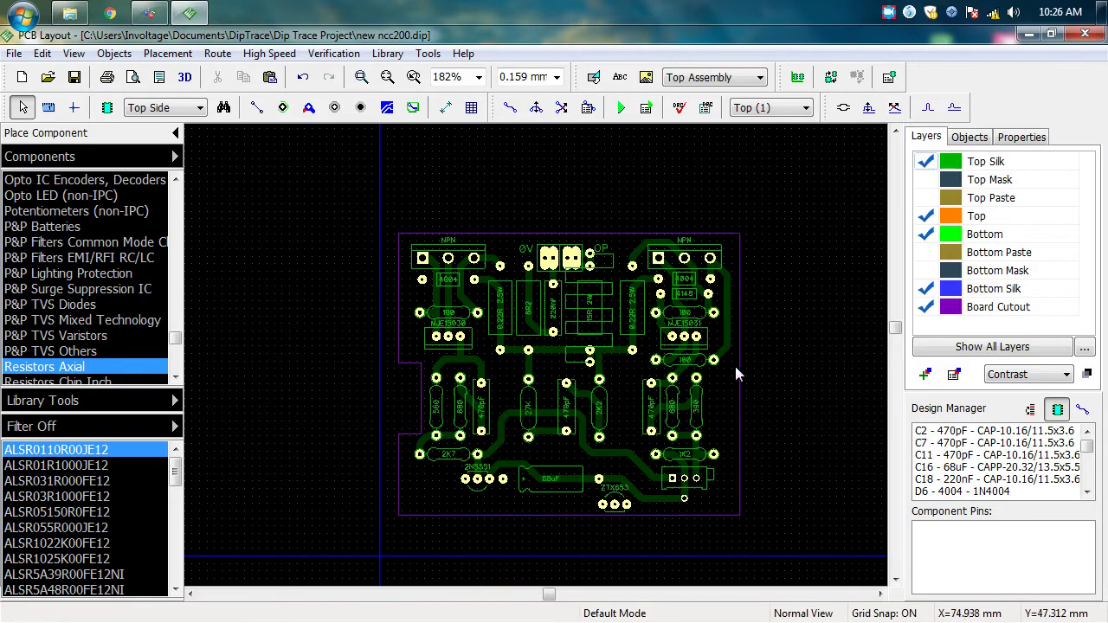
Step: Inspect the outlined board and its notch in the 3D preview, rotating it to view it from different angles
{"action": "left_click", "coordinate": [187, 79]}
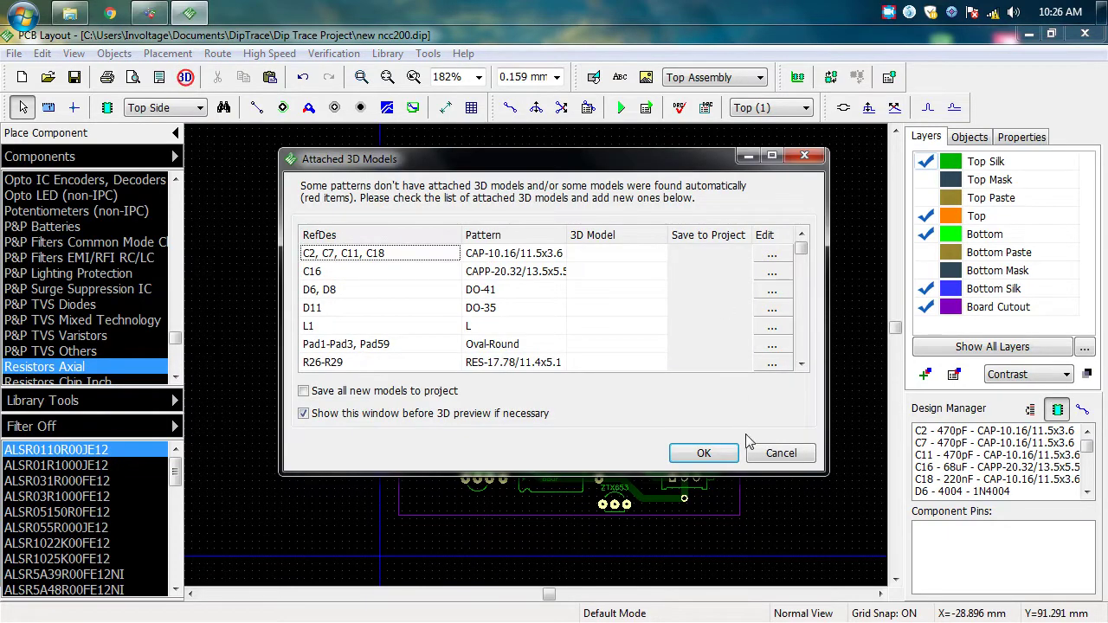
{"action": "left_click", "coordinate": [704, 452]}
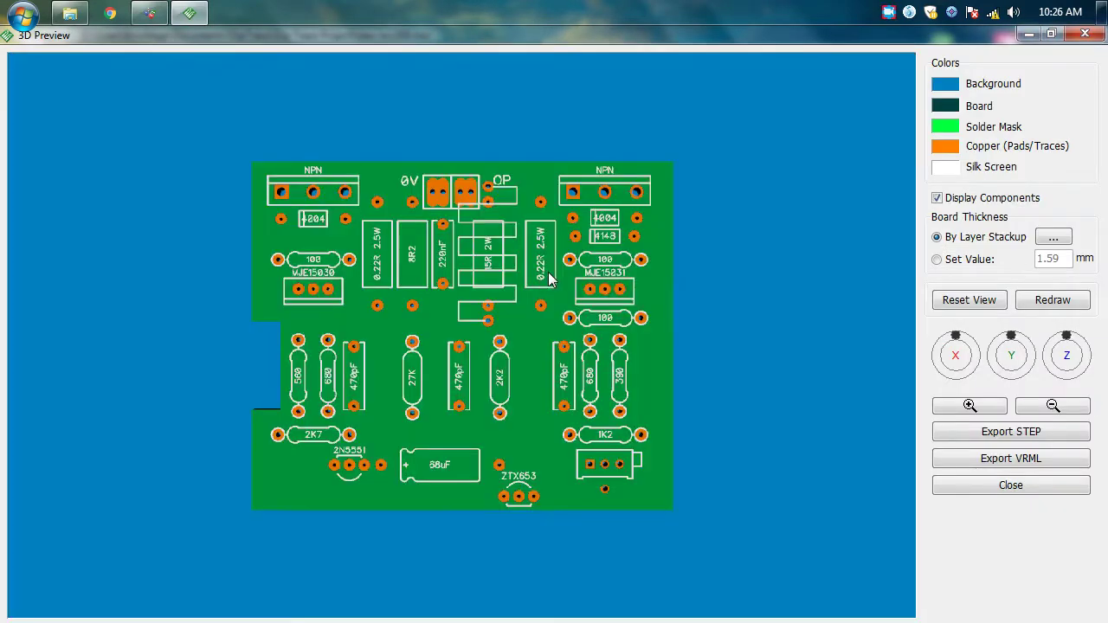
{"action": "left_click_drag", "start_coordinate": [409, 293], "coordinate": [67, 228]}
{"action": "left_click_drag", "start_coordinate": [374, 291], "coordinate": [323, 262]}
{"action": "scroll", "coordinate": [322, 261], "scroll_direction": "down", "scroll_amount": 3}
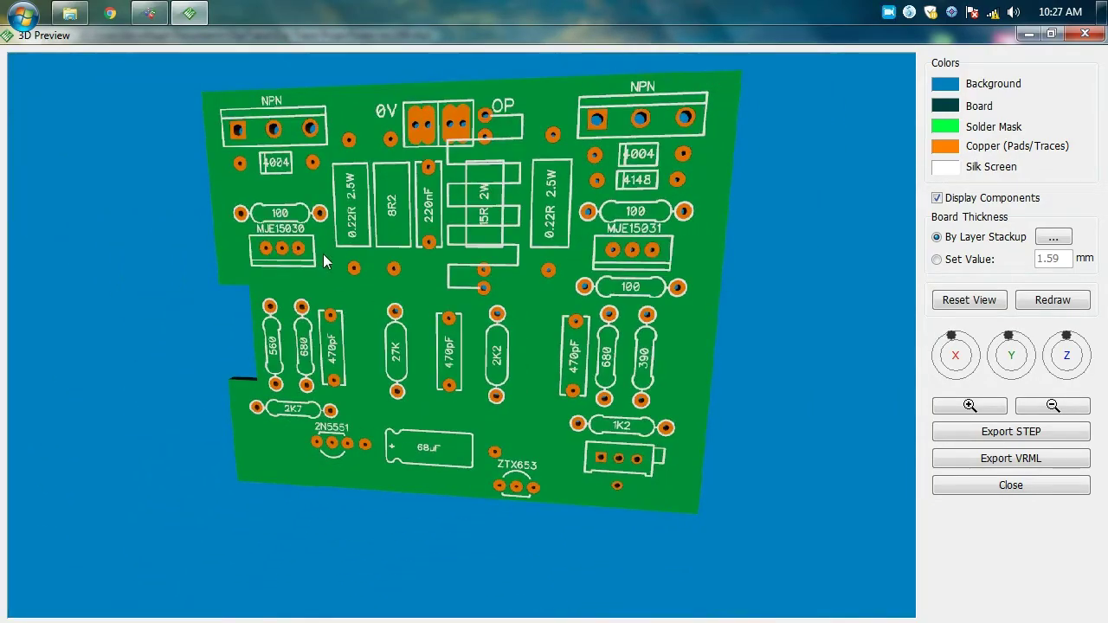
{"action": "scroll", "coordinate": [460, 251], "scroll_direction": "down", "scroll_amount": 2}
{"action": "left_click_drag", "start_coordinate": [468, 251], "coordinate": [254, 221]}
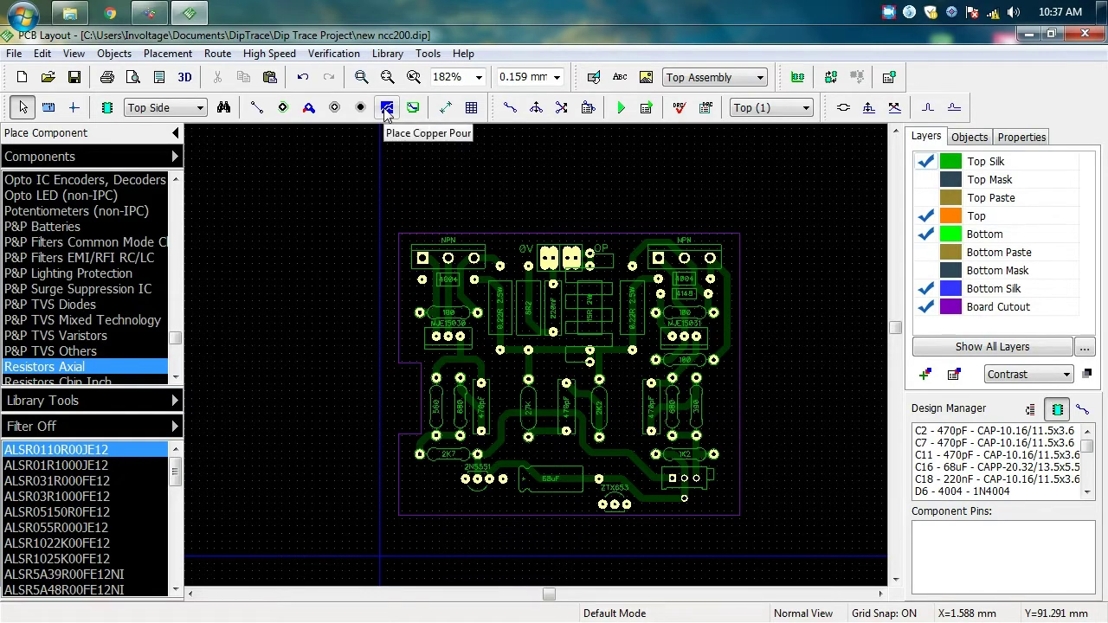
Step: Make Bottom (2) the active layer, switching once to Top (1) and back to compare the two sides
{"action": "left_click", "coordinate": [774, 111]}
{"action": "left_click", "coordinate": [775, 138]}
{"action": "left_click", "coordinate": [769, 108]}
{"action": "left_click", "coordinate": [769, 108]}
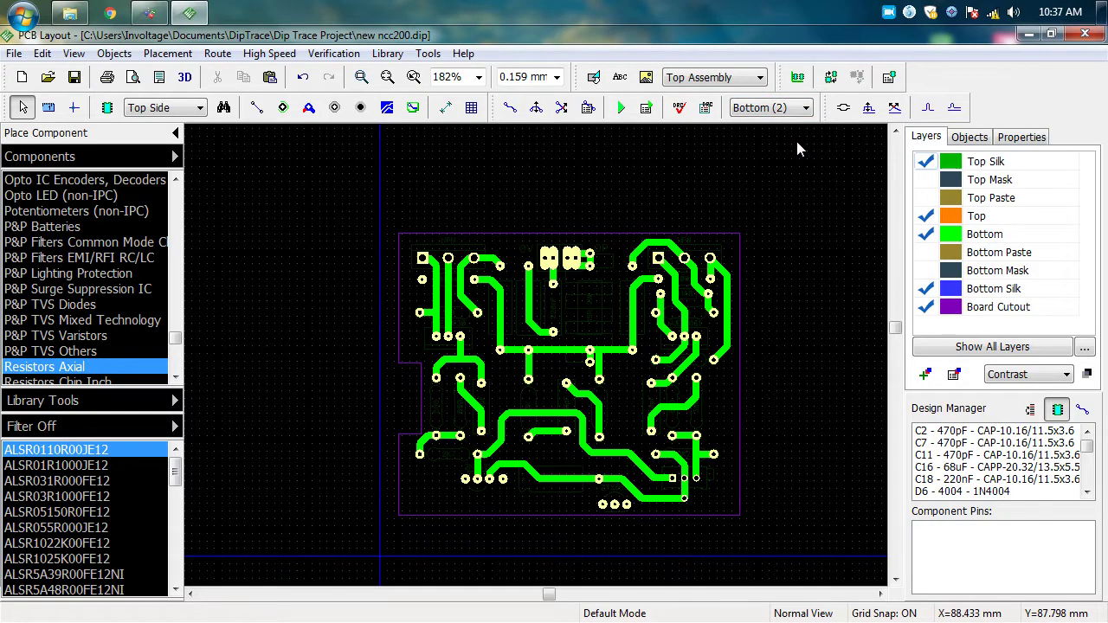
{"action": "key", "text": "t"}
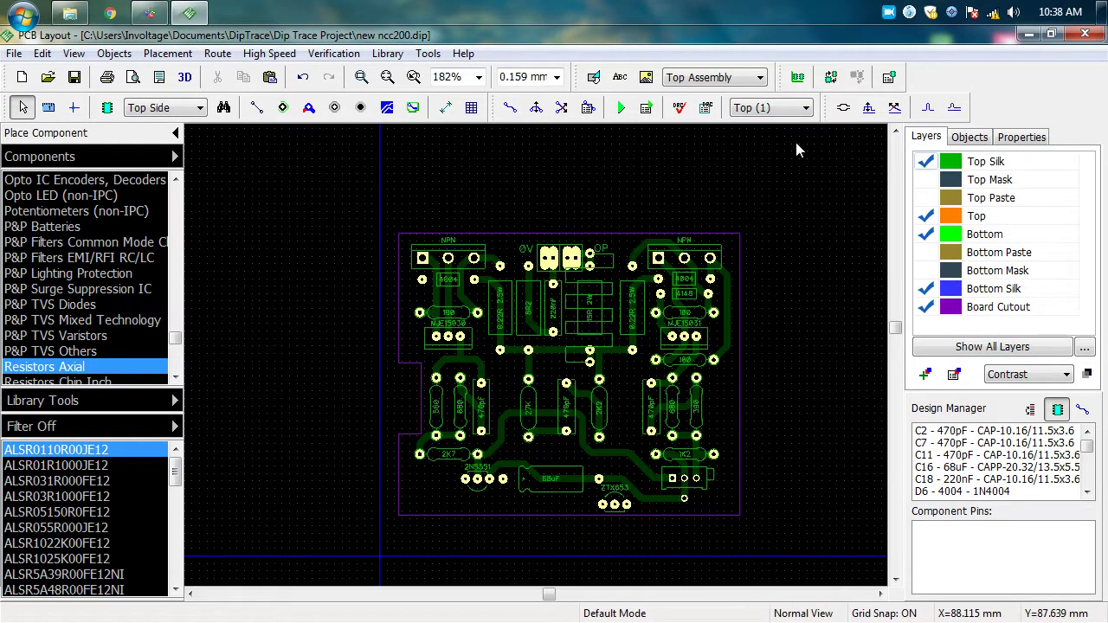
{"action": "key", "text": "b"}
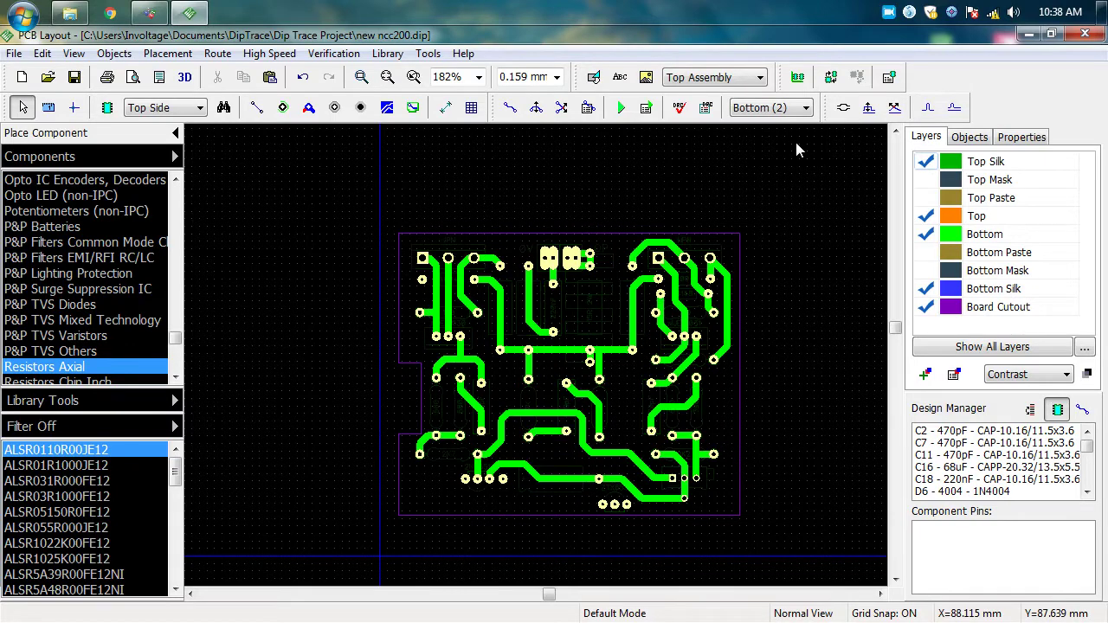
Step: Rename the net of the short bottom trace joining the 0V terminal to the 220nF capacitor as GND
{"action": "scroll", "coordinate": [569, 303], "scroll_direction": "up", "scroll_amount": 2}
{"action": "middle_click_drag", "start_coordinate": [834, 409], "coordinate": [790, 256]}
{"action": "middle_click_drag", "start_coordinate": [834, 342], "coordinate": [812, 361]}
{"action": "middle_click_drag", "start_coordinate": [480, 523], "coordinate": [530, 470]}
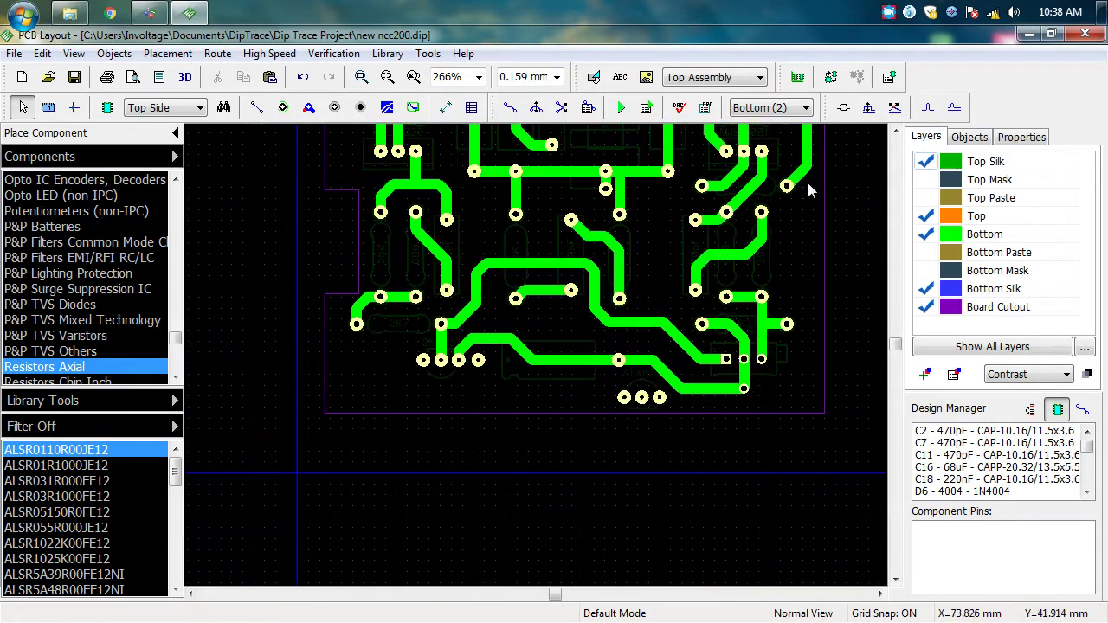
{"action": "middle_click_drag", "start_coordinate": [829, 281], "coordinate": [782, 567]}
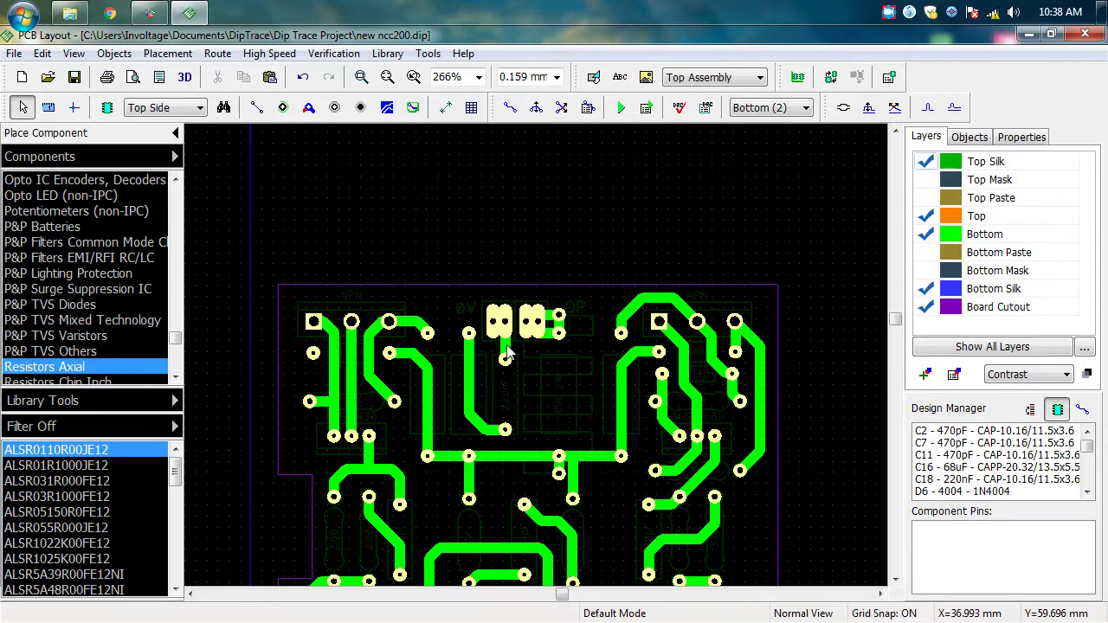
{"action": "scroll", "coordinate": [508, 354], "scroll_direction": "up", "scroll_amount": 2}
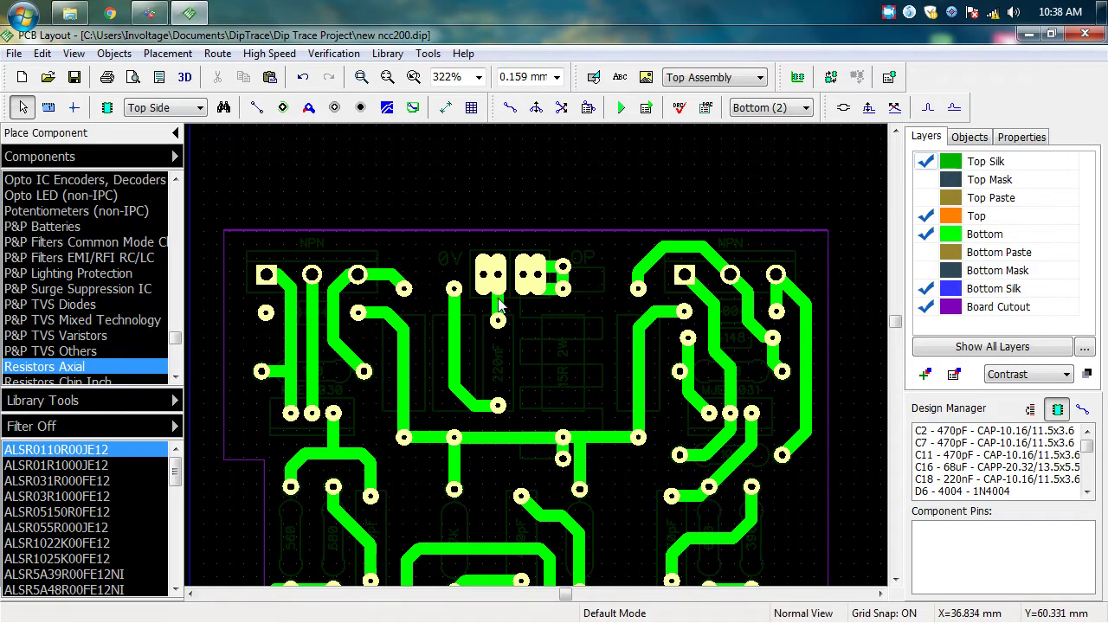
{"action": "double_click", "coordinate": [499, 305]}
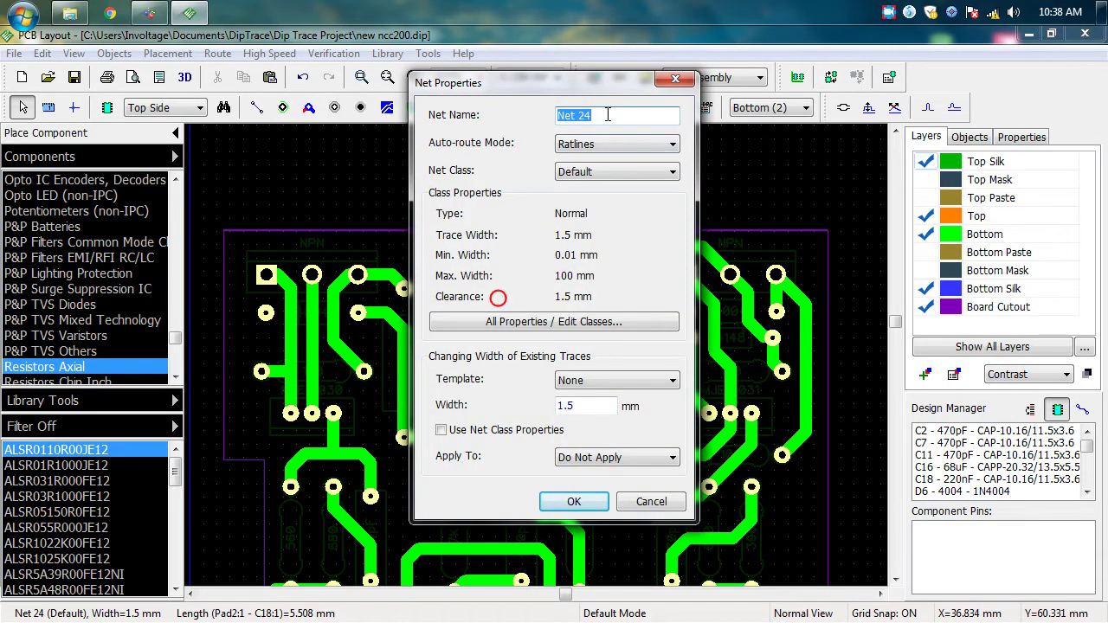
{"action": "type", "text": "GND"}
{"action": "left_click", "coordinate": [575, 502]}
{"action": "middle_click_drag", "start_coordinate": [469, 196], "coordinate": [531, 168]}
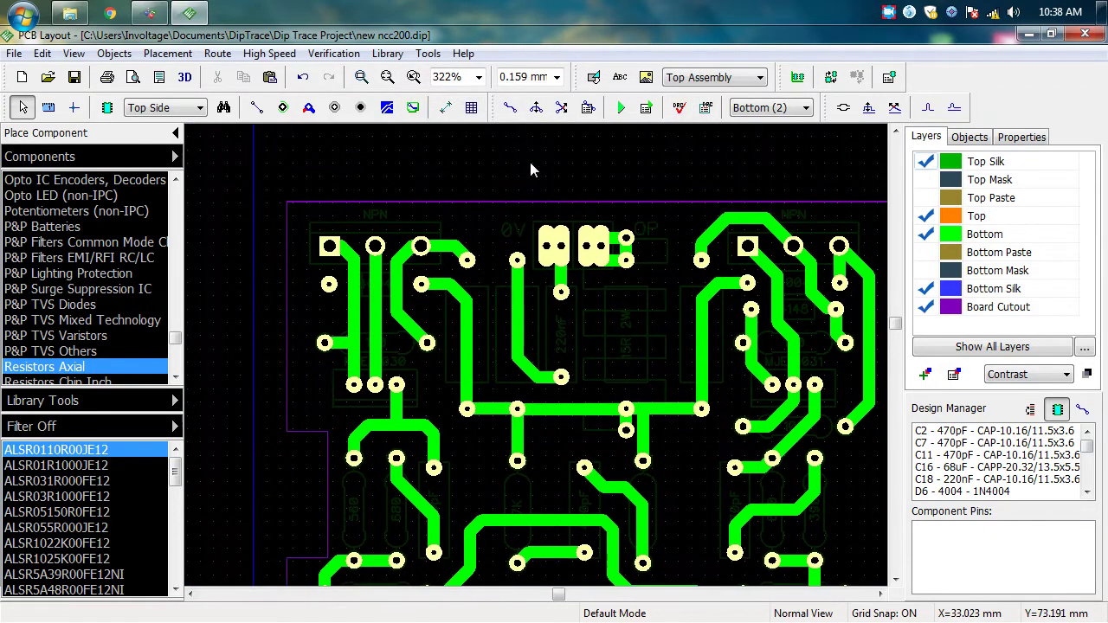
{"action": "left_click", "coordinate": [390, 112]}
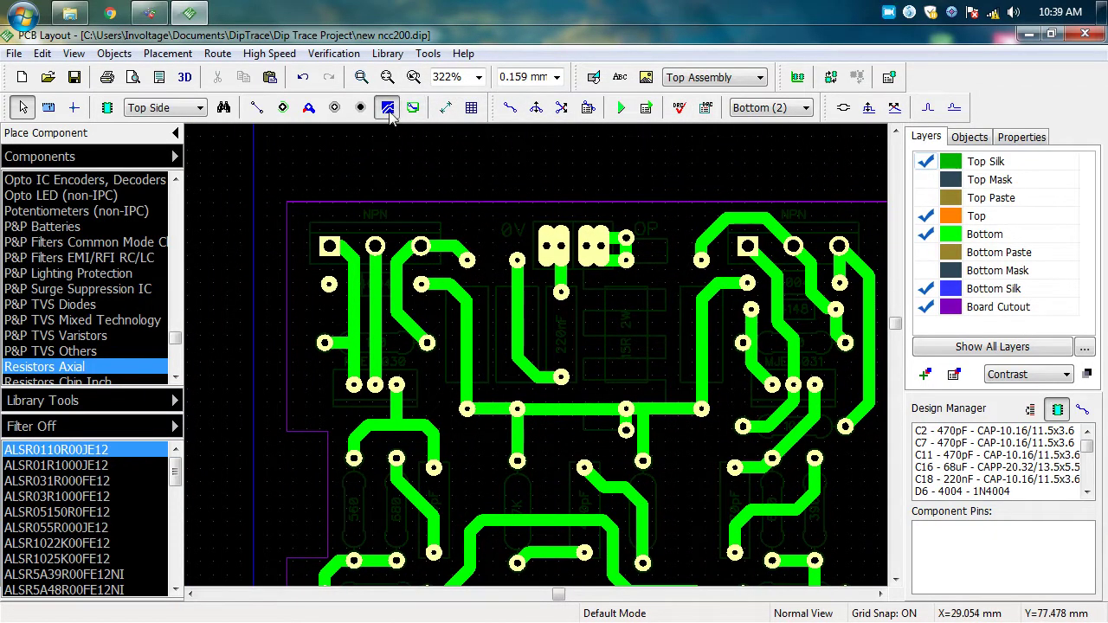
{"action": "left_click", "coordinate": [460, 204]}
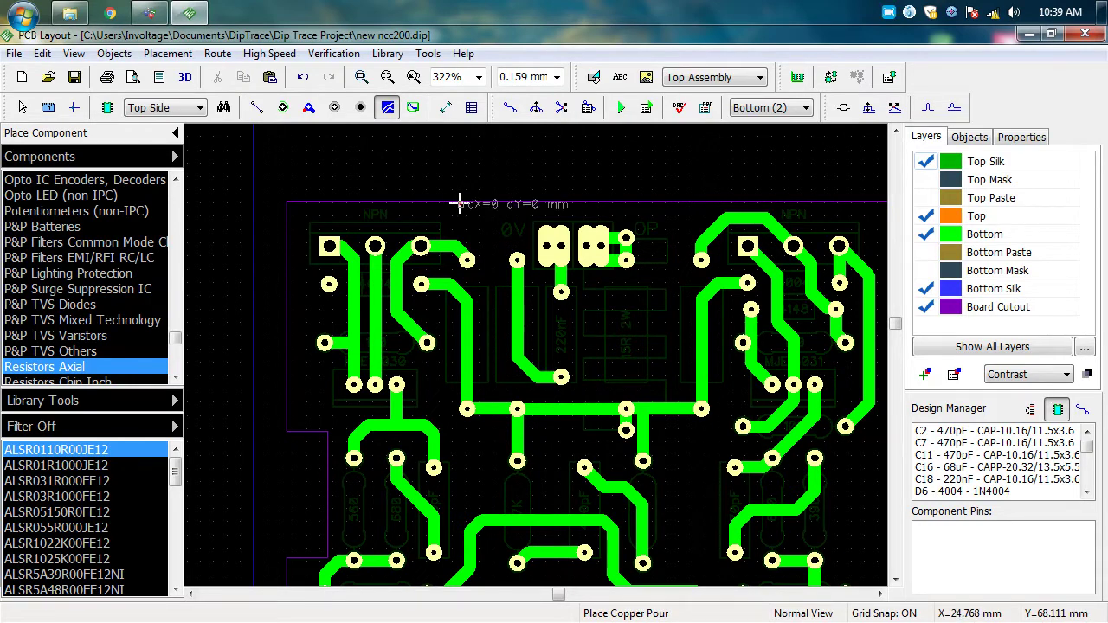
{"action": "left_click", "coordinate": [572, 205]}
{"action": "left_click", "coordinate": [569, 280]}
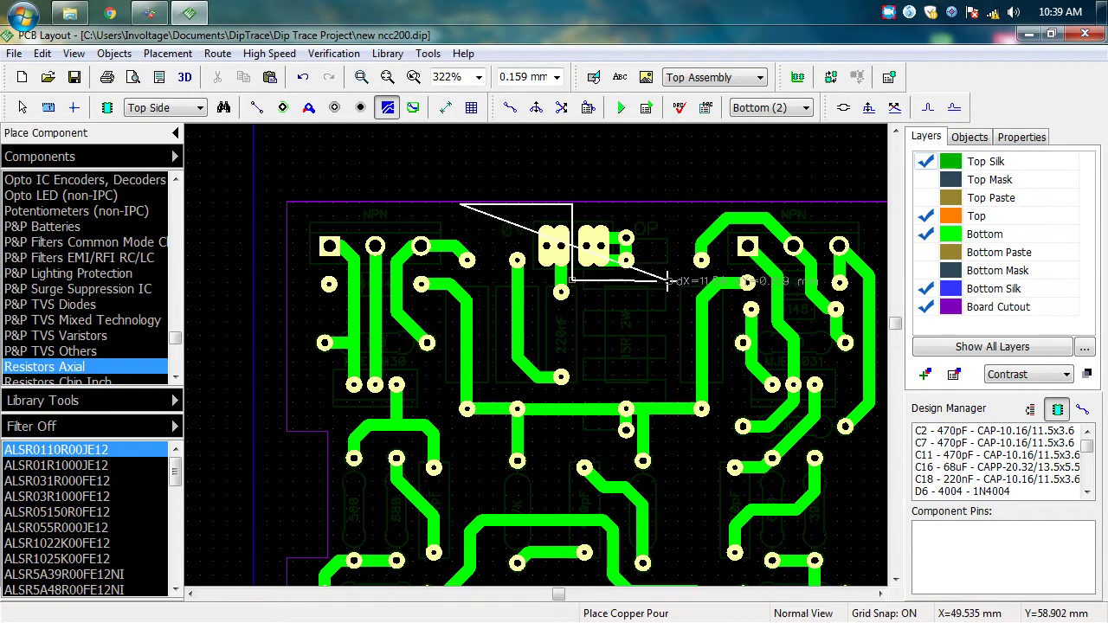
{"action": "left_click", "coordinate": [644, 280]}
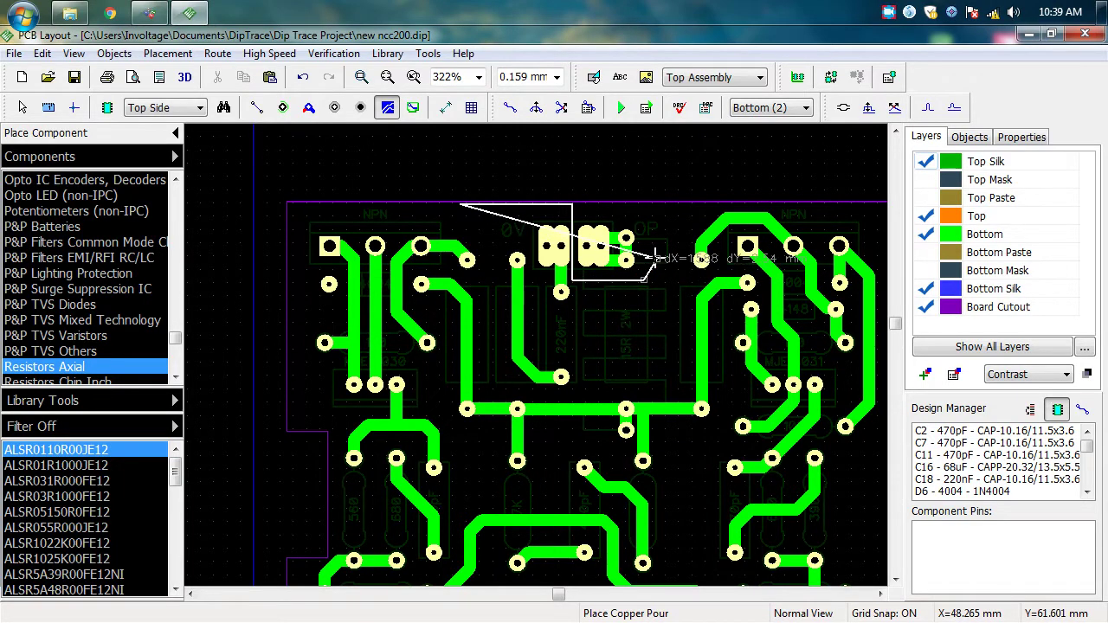
{"action": "key", "text": "Escape"}
Step: Outline a rectangular copper pour about 27 by 21 mm around the terminal pads at the board's upper centre on the bottom layer
{"action": "left_click", "coordinate": [475, 204]}
{"action": "left_click", "coordinate": [710, 206]}
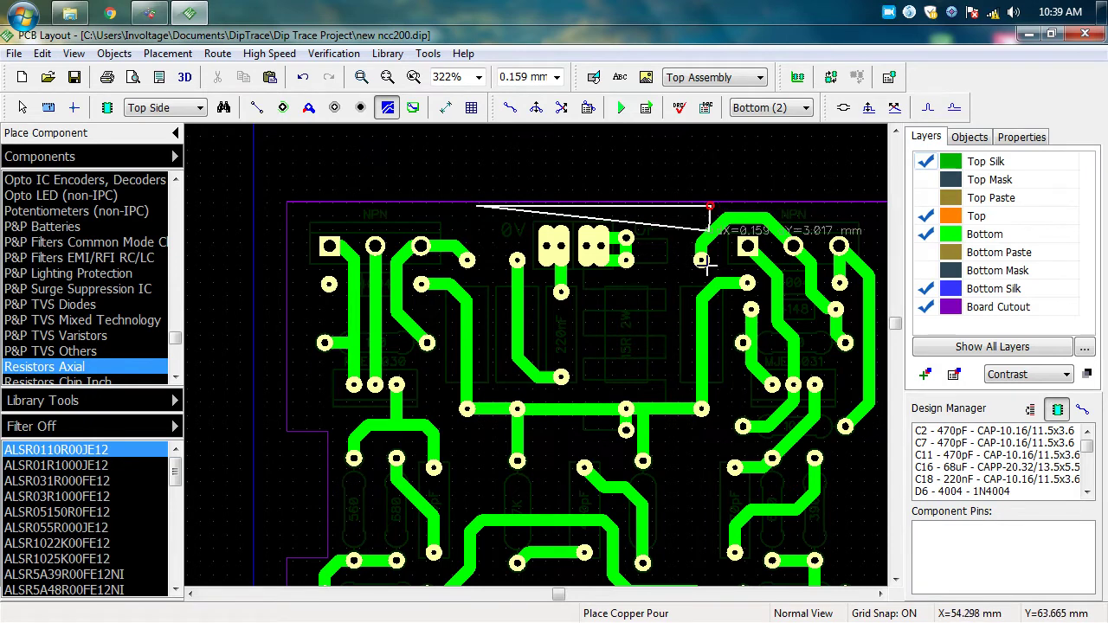
{"action": "left_click", "coordinate": [710, 382]}
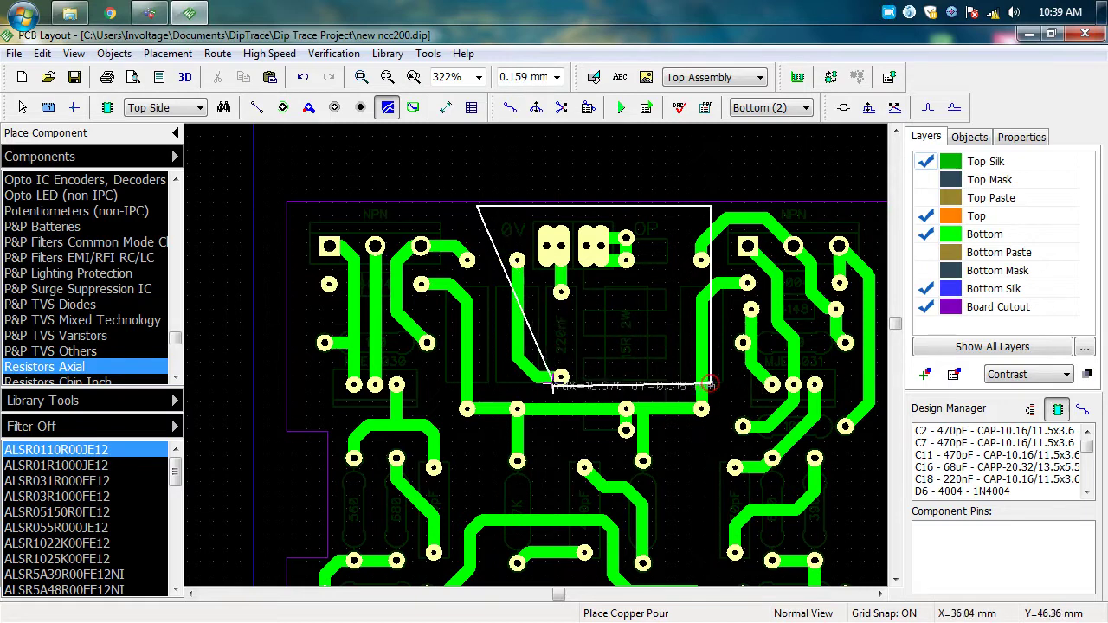
{"action": "left_click", "coordinate": [476, 383]}
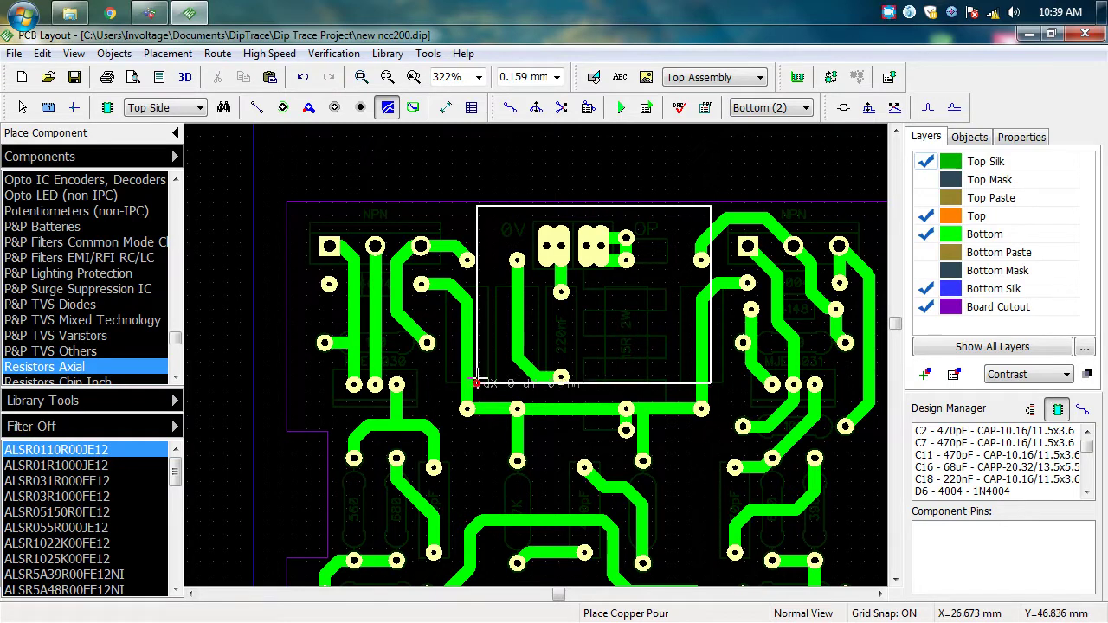
{"action": "left_click", "coordinate": [475, 206]}
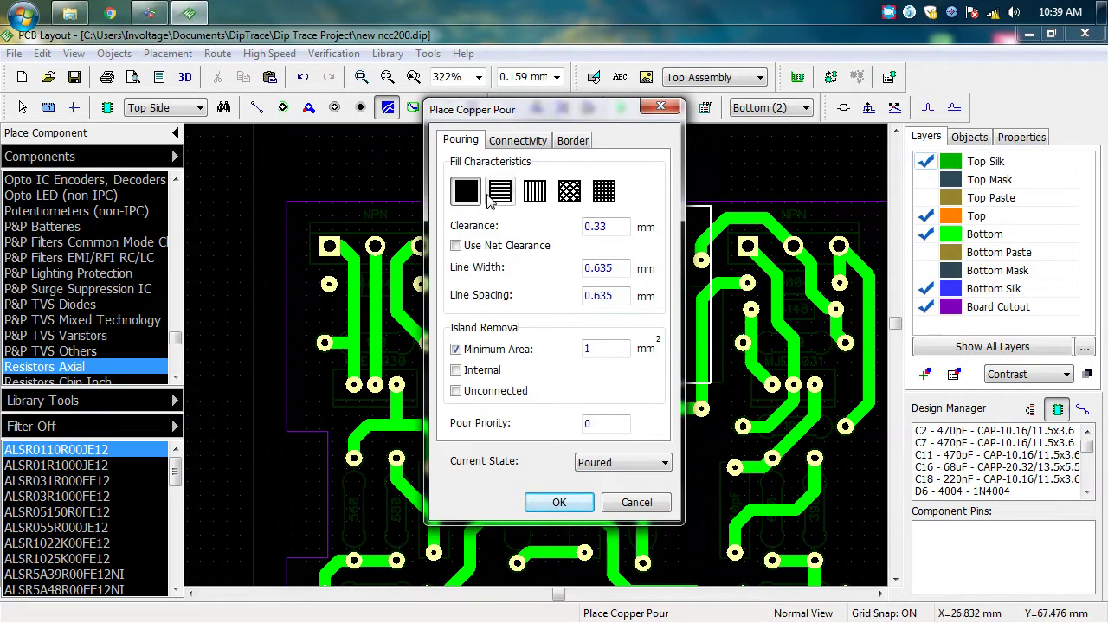
Step: Connect the copper pour to the GND net, place it with solid fill, and return to selection mode
{"action": "left_click", "coordinate": [531, 147]}
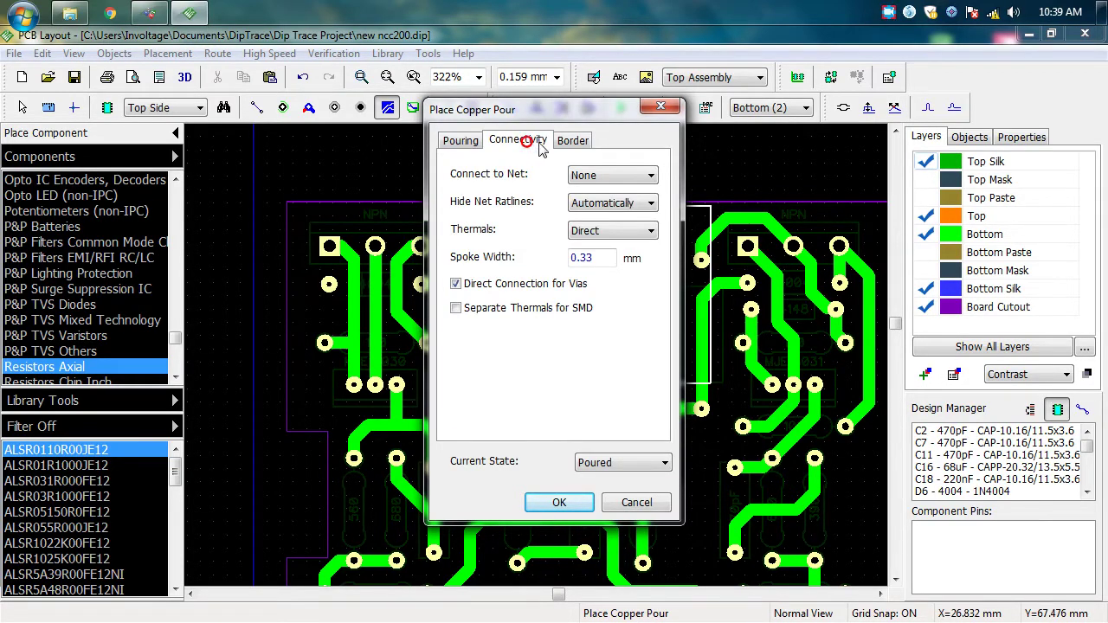
{"action": "left_click", "coordinate": [602, 178]}
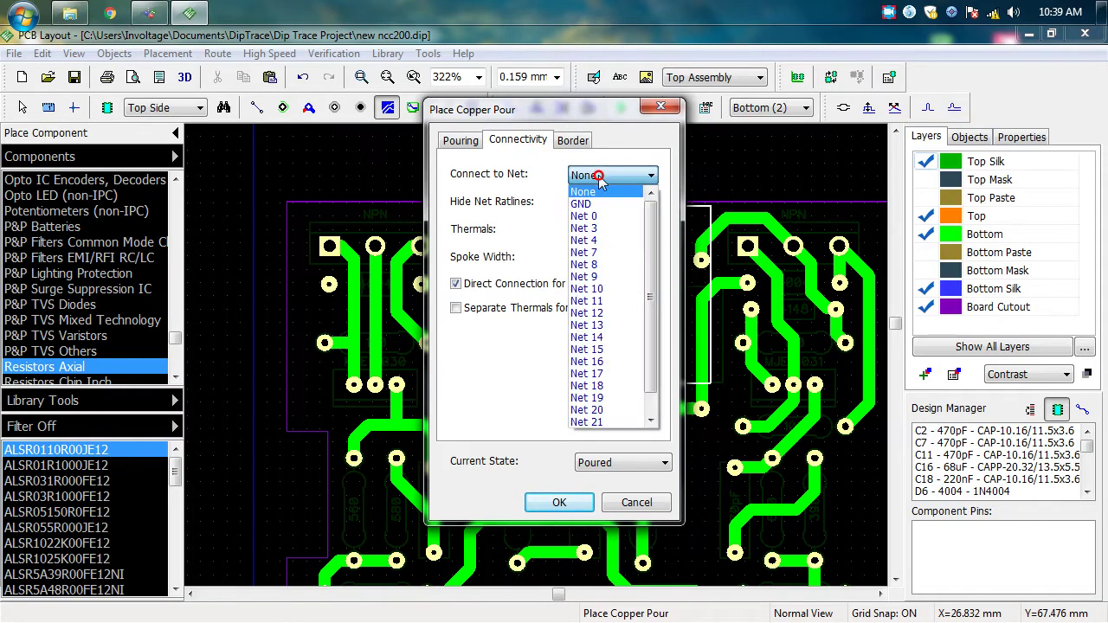
{"action": "left_click", "coordinate": [601, 200]}
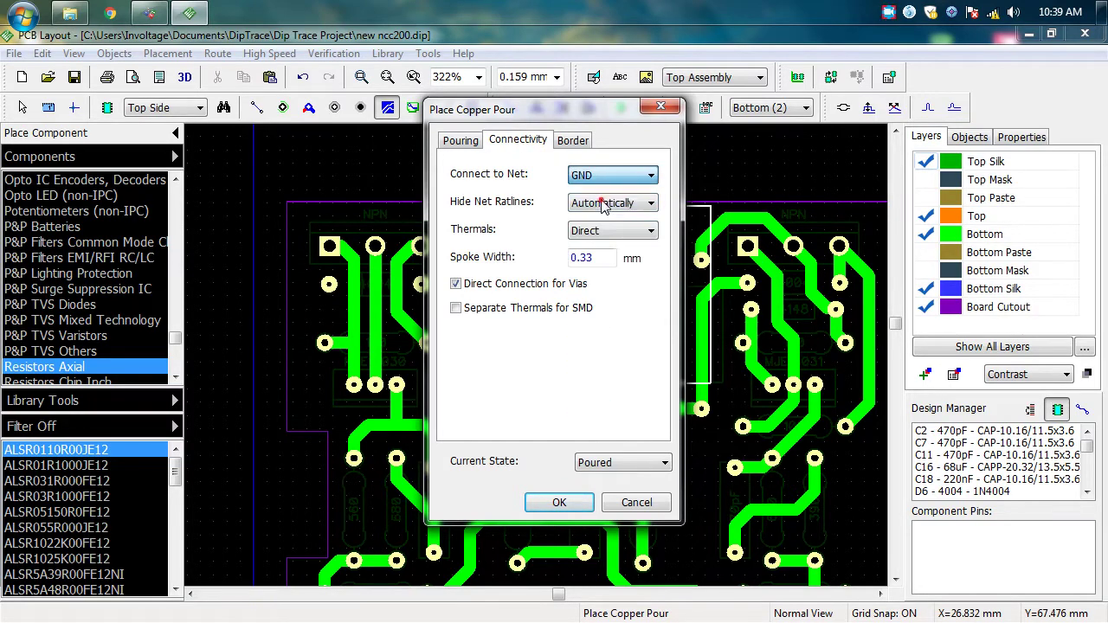
{"action": "left_click", "coordinate": [570, 505]}
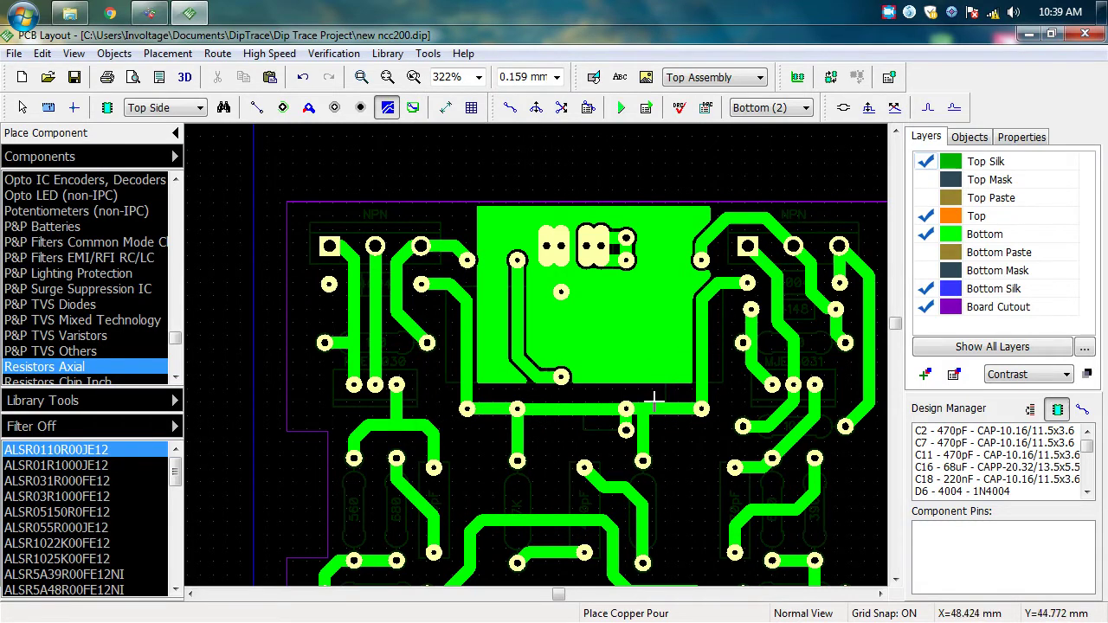
{"action": "left_click", "coordinate": [23, 107]}
{"action": "scroll", "coordinate": [692, 258], "scroll_direction": "up", "scroll_amount": 1}
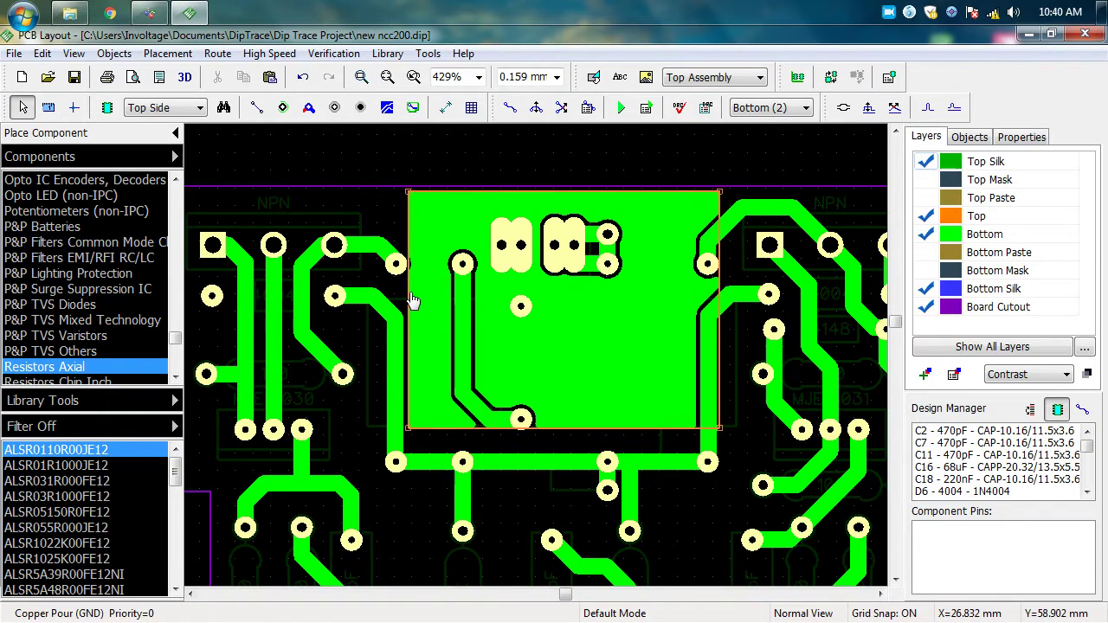
Step: Set the GND copper pour's clearance to 1 mm and update the pour
{"action": "left_click", "coordinate": [465, 321]}
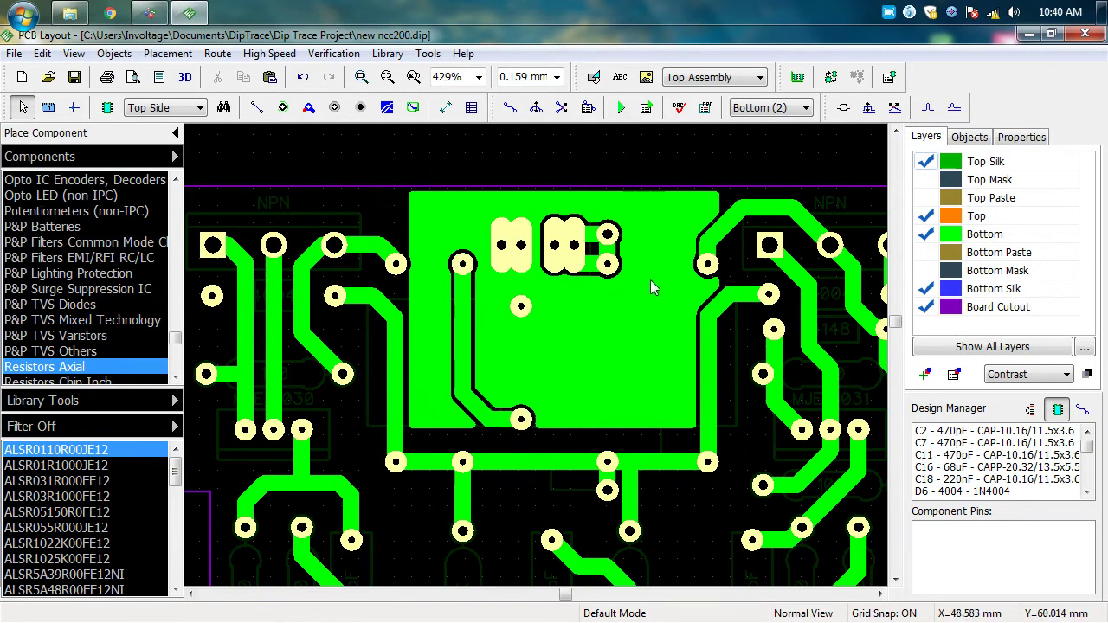
{"action": "left_click", "coordinate": [410, 216]}
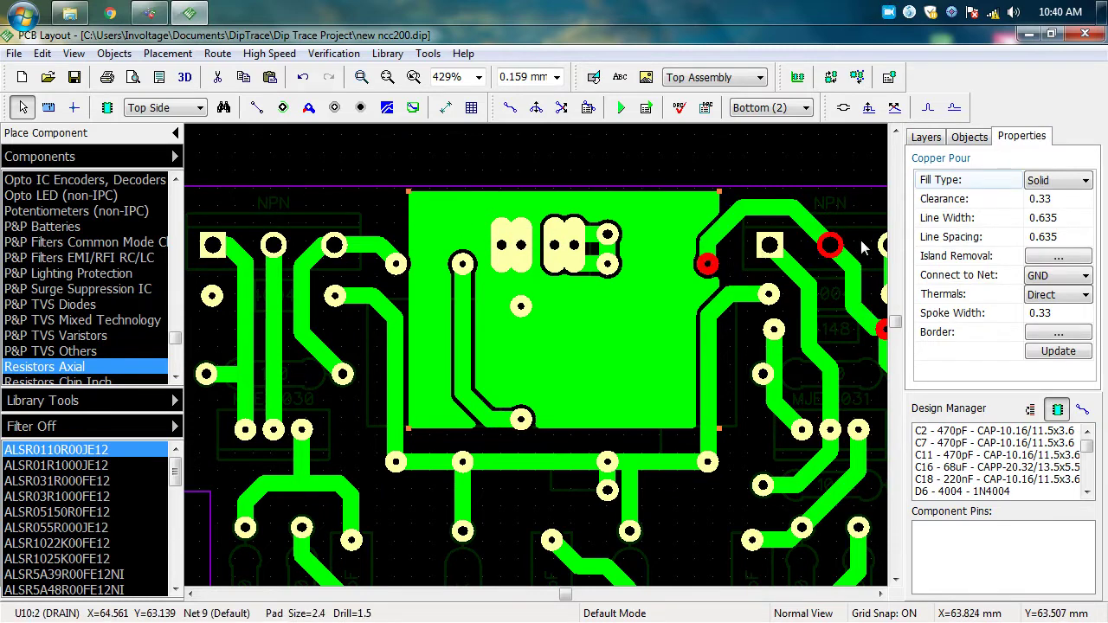
{"action": "left_click", "coordinate": [1046, 200]}
{"action": "left_click", "coordinate": [1048, 200]}
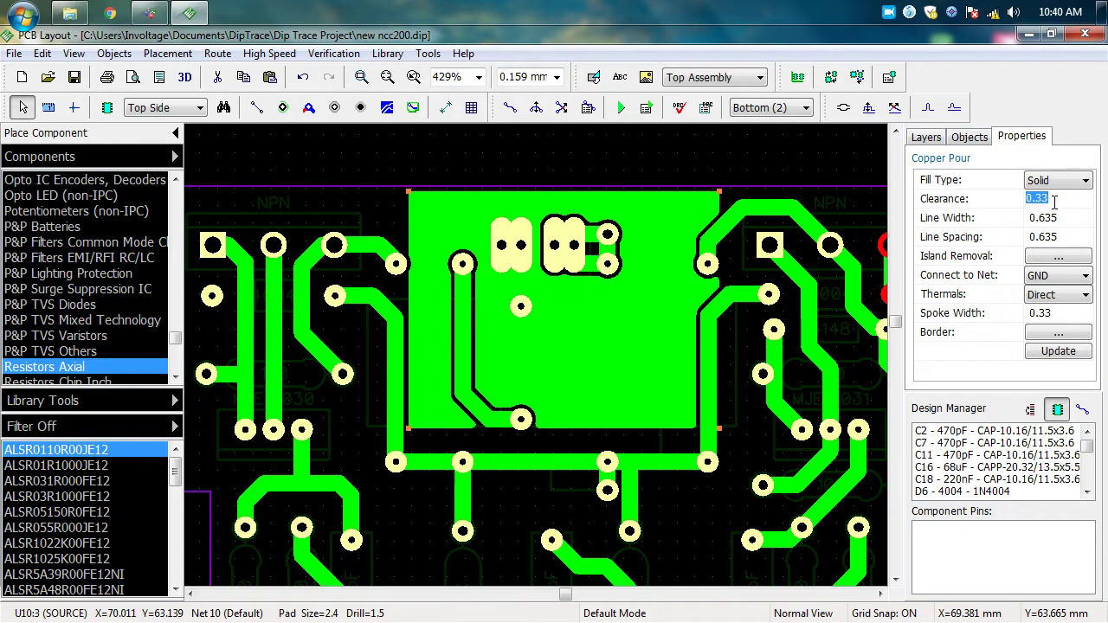
{"action": "type", "text": "1"}
{"action": "left_click", "coordinate": [1053, 354]}
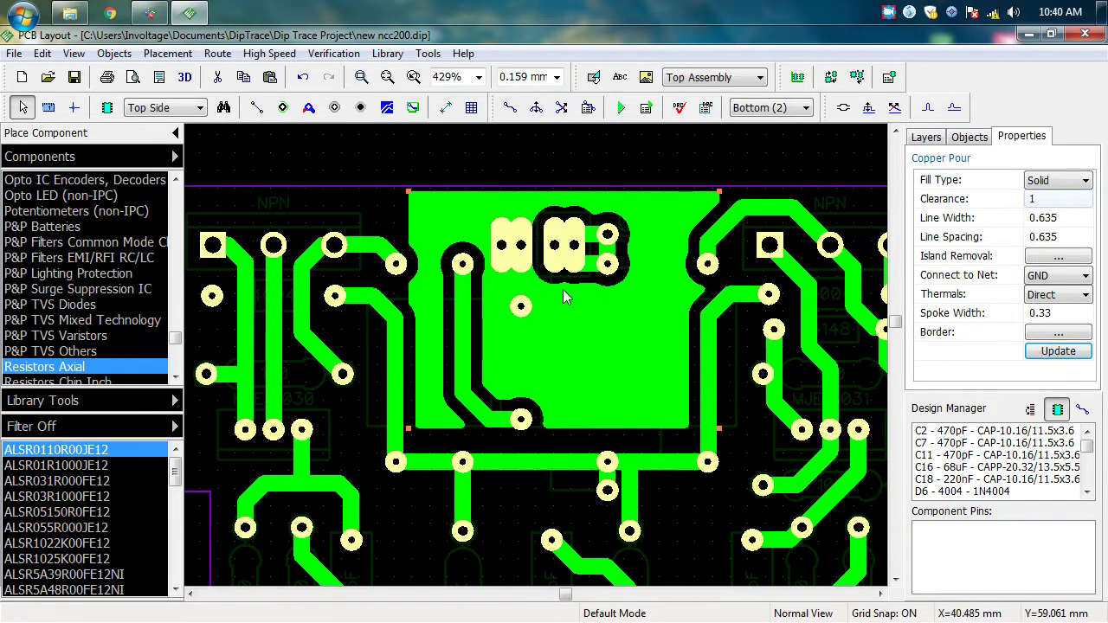
Step: Examine the updated copper pour's clearance around the enclosed pads, the neighbouring traces and the upper board edge
{"action": "scroll", "coordinate": [646, 270], "scroll_direction": "down", "scroll_amount": 3}
{"action": "scroll", "coordinate": [559, 337], "scroll_direction": "up", "scroll_amount": 2}
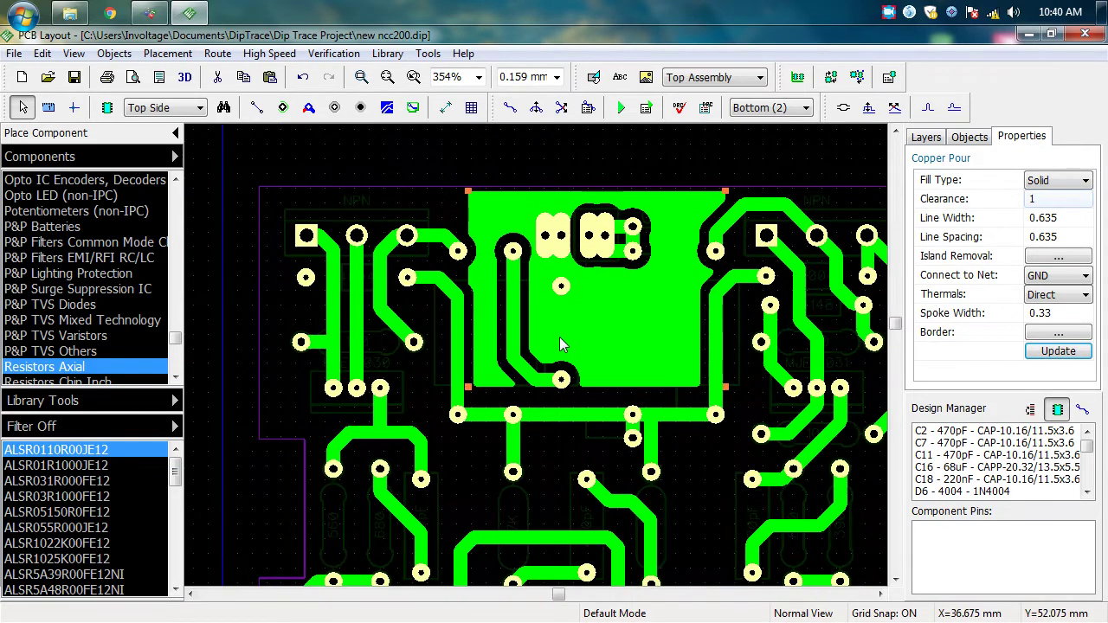
{"action": "scroll", "coordinate": [563, 165], "scroll_direction": "down", "scroll_amount": 3}
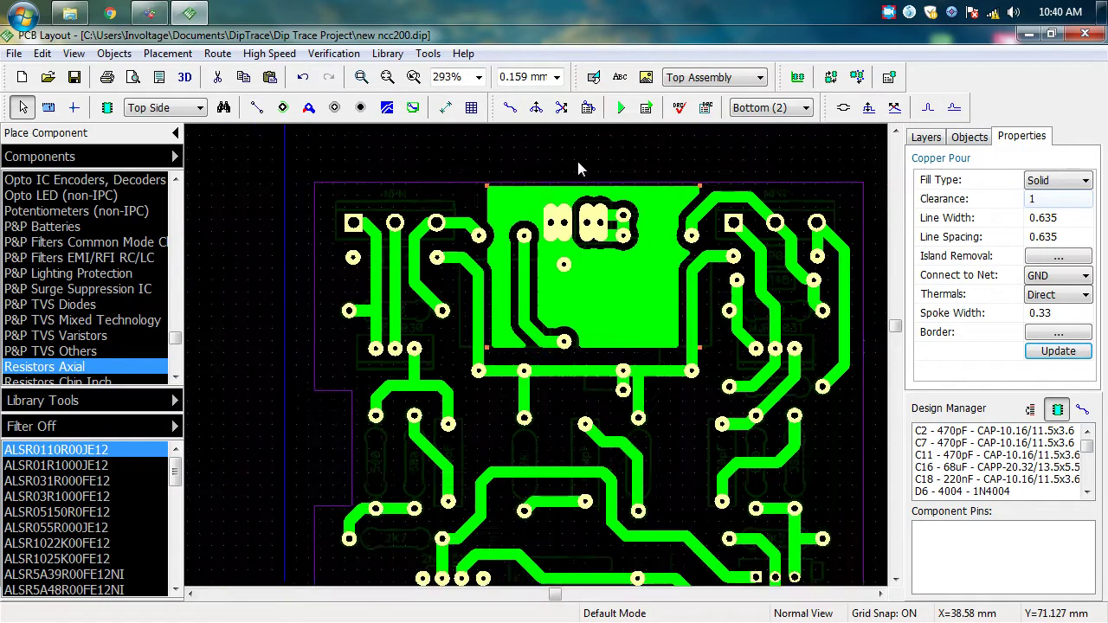
{"action": "left_click", "coordinate": [658, 153]}
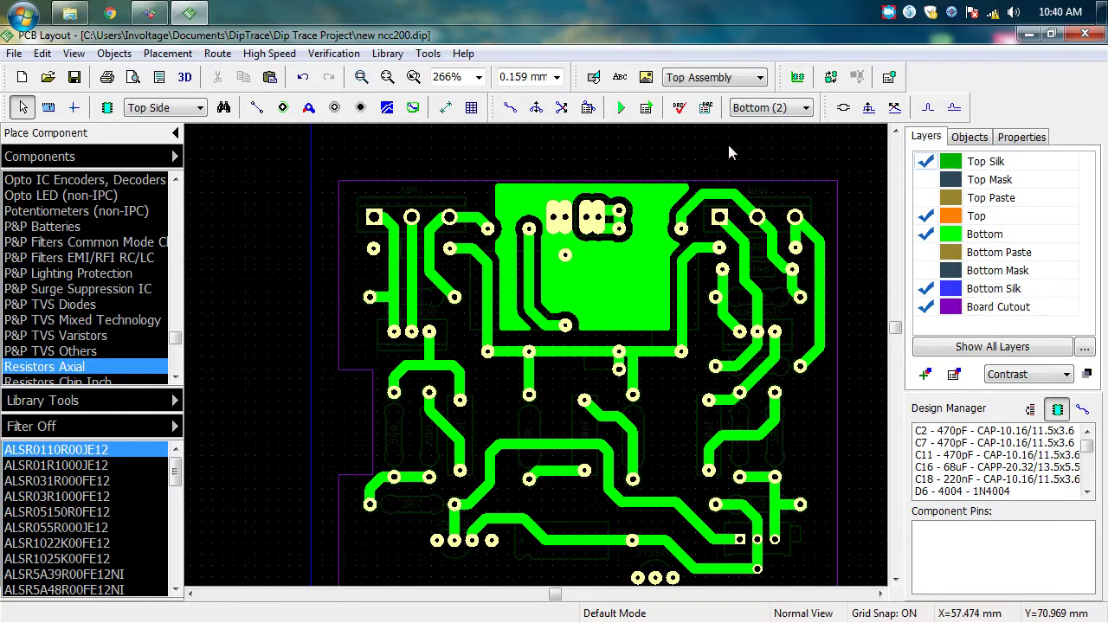
{"action": "scroll", "coordinate": [484, 293], "scroll_direction": "up", "scroll_amount": 2}
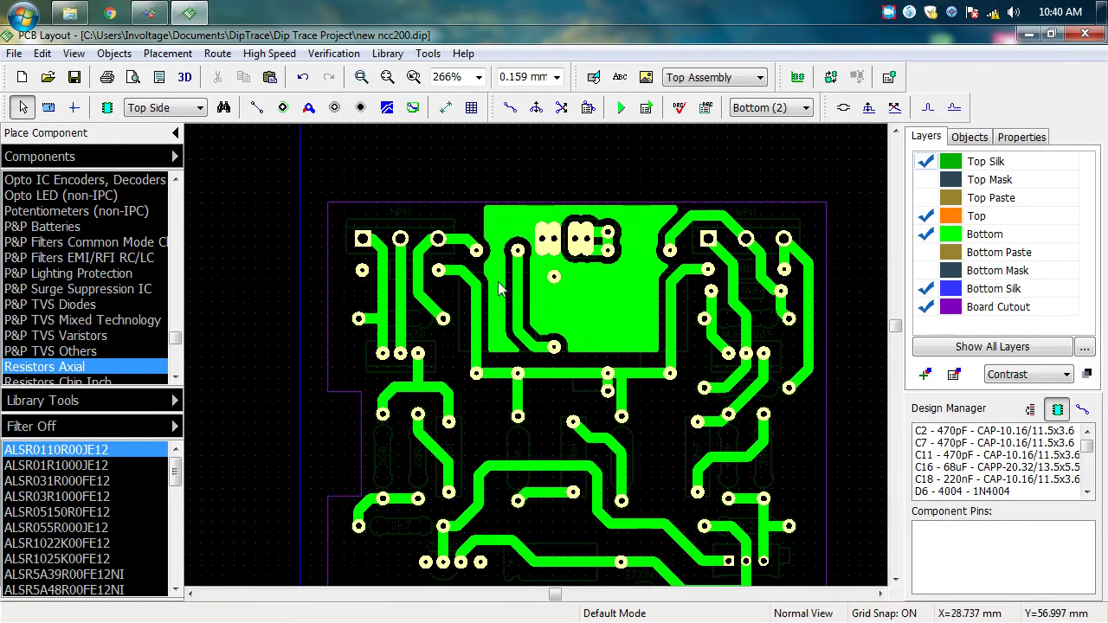
{"action": "scroll", "coordinate": [485, 292], "scroll_direction": "up", "scroll_amount": 1}
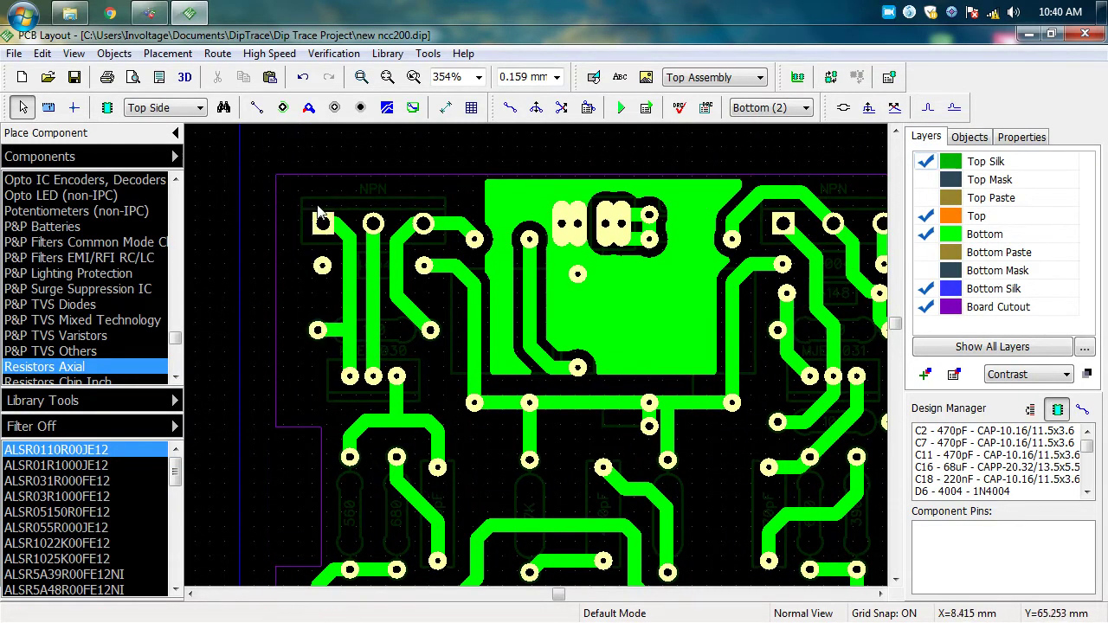
{"action": "middle_click_drag", "start_coordinate": [766, 163], "coordinate": [675, 170]}
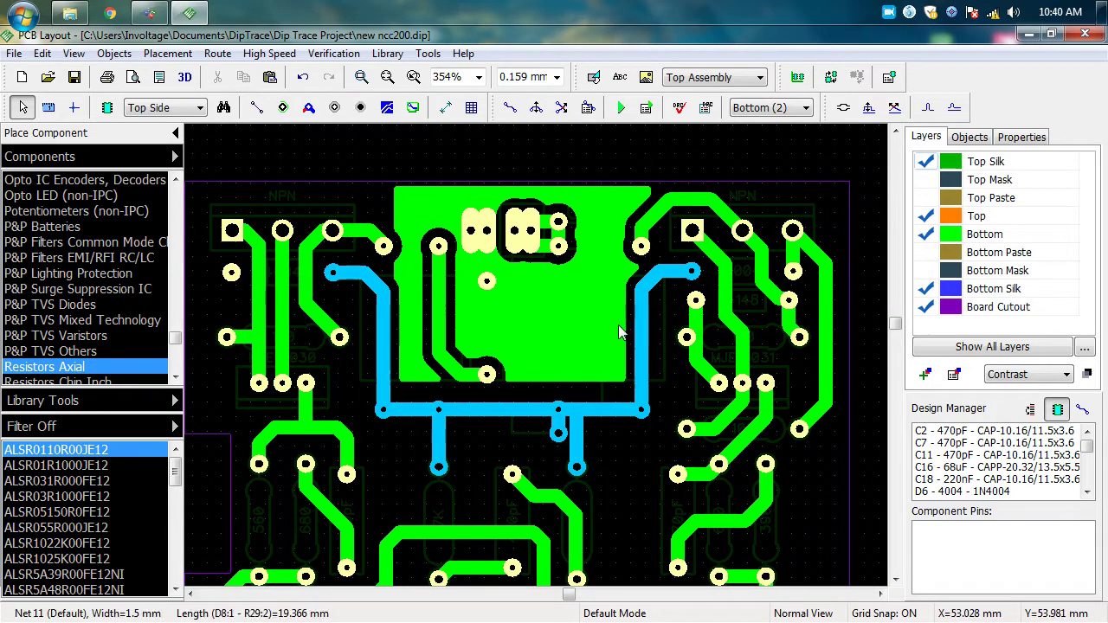
{"action": "left_click", "coordinate": [620, 388]}
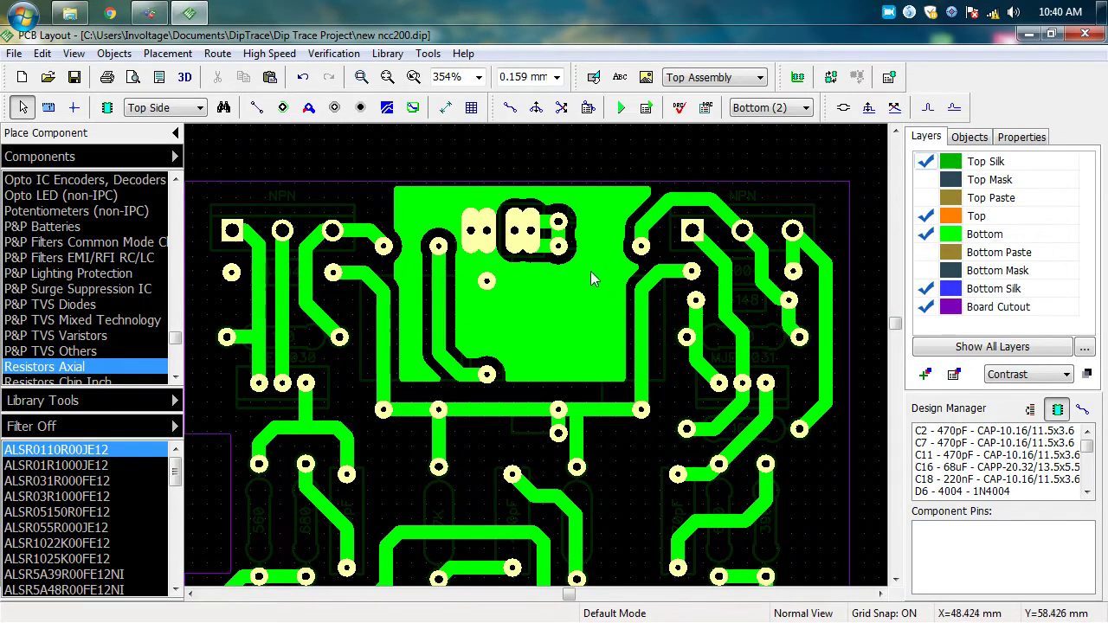
{"action": "scroll", "coordinate": [554, 227], "scroll_direction": "up", "scroll_amount": 4}
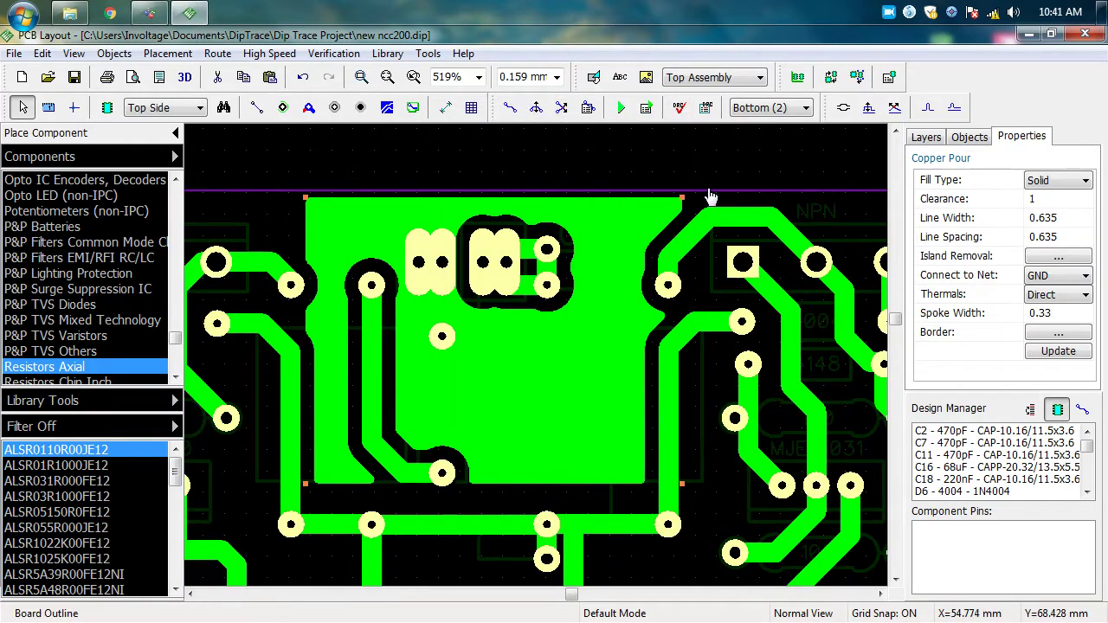
{"action": "left_click", "coordinate": [828, 203]}
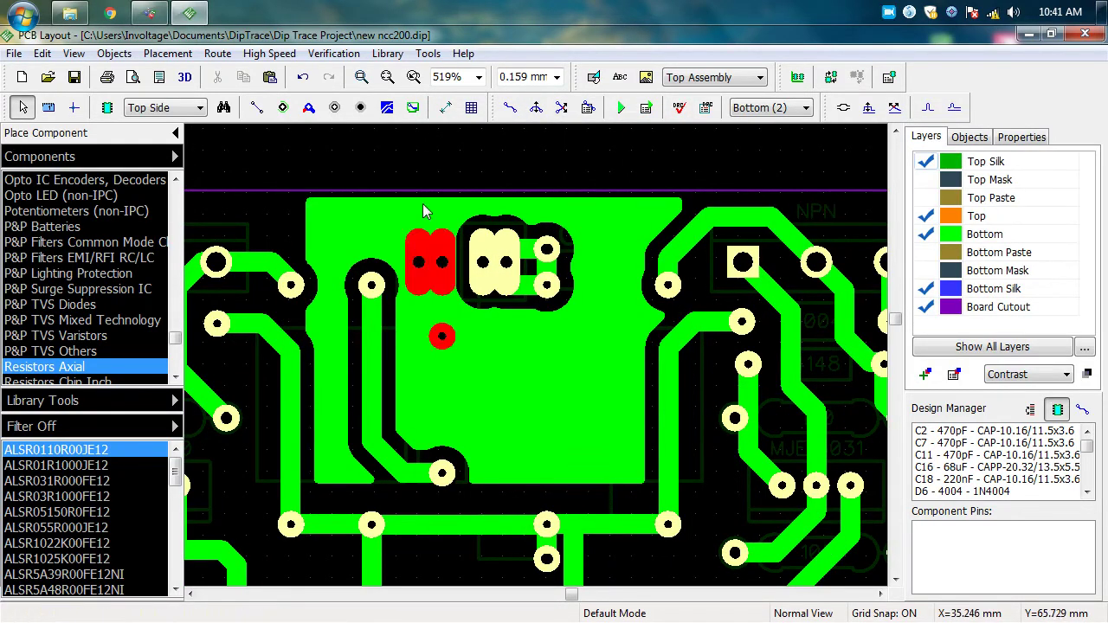
{"action": "middle_click_drag", "start_coordinate": [748, 183], "coordinate": [677, 181]}
{"action": "middle_click_drag", "start_coordinate": [648, 484], "coordinate": [658, 464]}
{"action": "scroll", "coordinate": [657, 466], "scroll_direction": "down", "scroll_amount": 2}
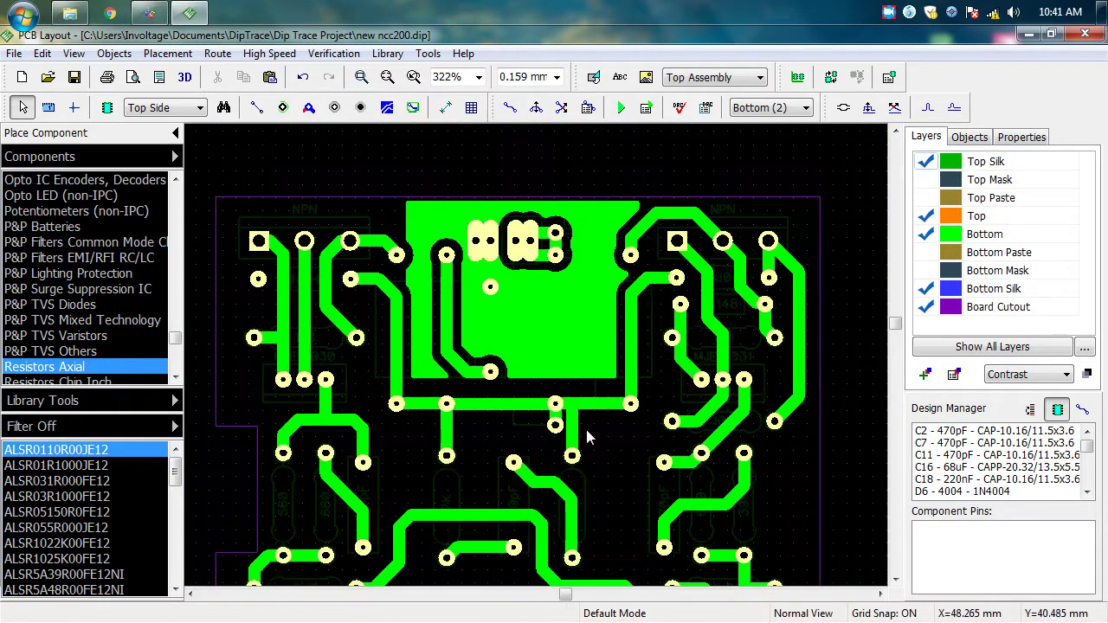
Step: Look over the whole bottom-side layout, including the lower traces, the board notch and the outline edges
{"action": "middle_click_drag", "start_coordinate": [416, 480], "coordinate": [412, 426]}
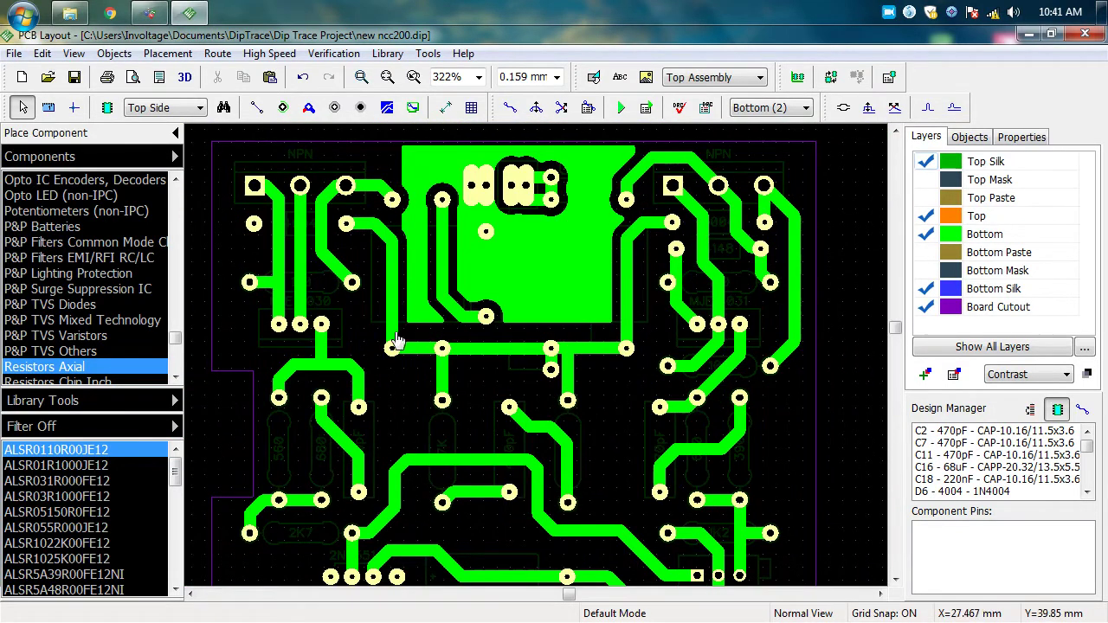
{"action": "middle_click_drag", "start_coordinate": [210, 168], "coordinate": [209, 205]}
{"action": "middle_click_drag", "start_coordinate": [845, 442], "coordinate": [848, 366]}
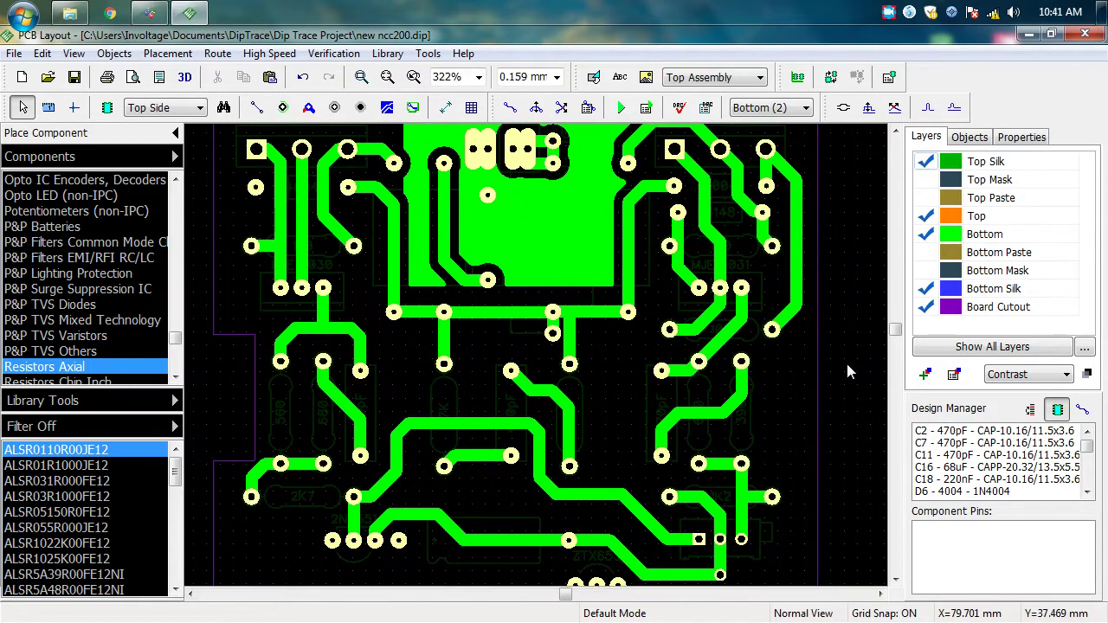
{"action": "middle_click_drag", "start_coordinate": [481, 162], "coordinate": [469, 215]}
{"action": "scroll", "coordinate": [805, 433], "scroll_direction": "down", "scroll_amount": 3}
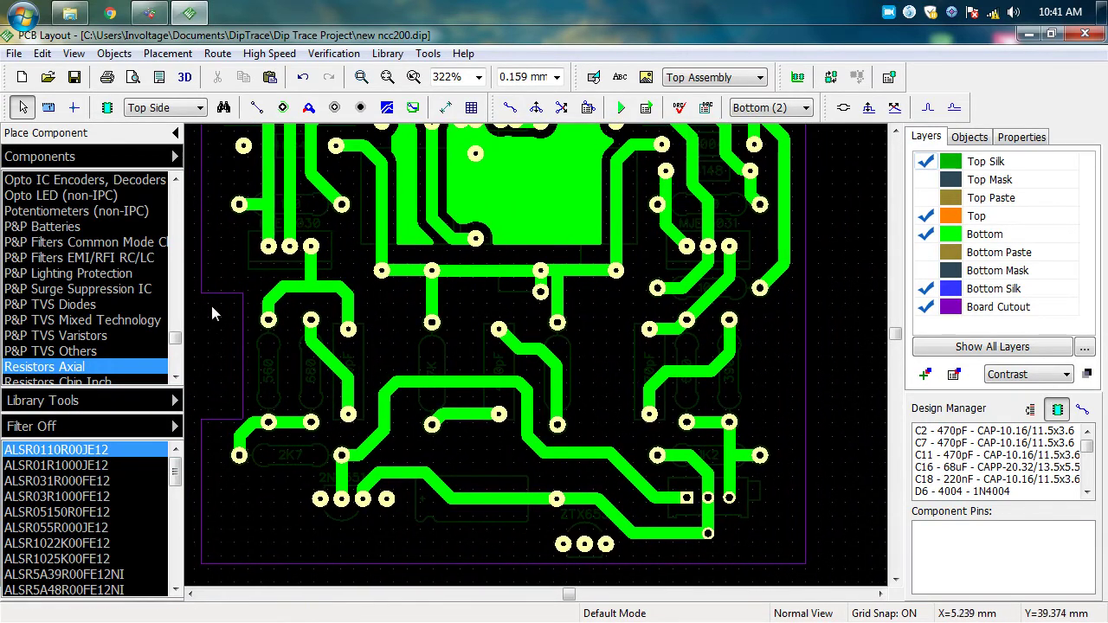
{"action": "middle_click_drag", "start_coordinate": [210, 302], "coordinate": [350, 448]}
{"action": "middle_click_drag", "start_coordinate": [805, 208], "coordinate": [690, 163]}
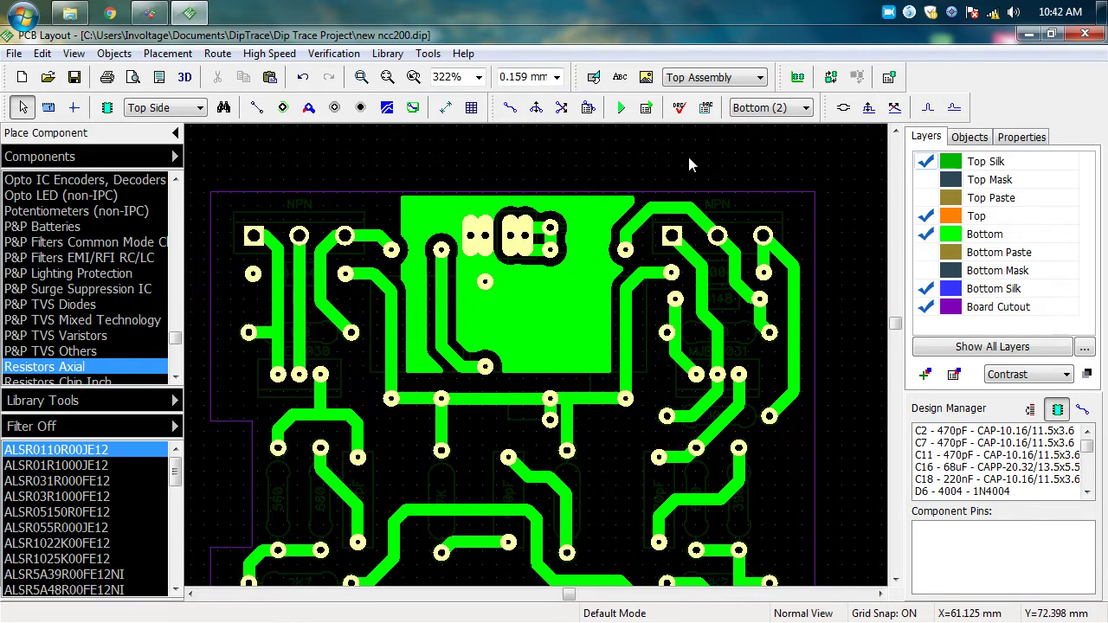
{"action": "scroll", "coordinate": [702, 206], "scroll_direction": "down", "scroll_amount": 1}
{"action": "middle_click_drag", "start_coordinate": [848, 366], "coordinate": [836, 322]}
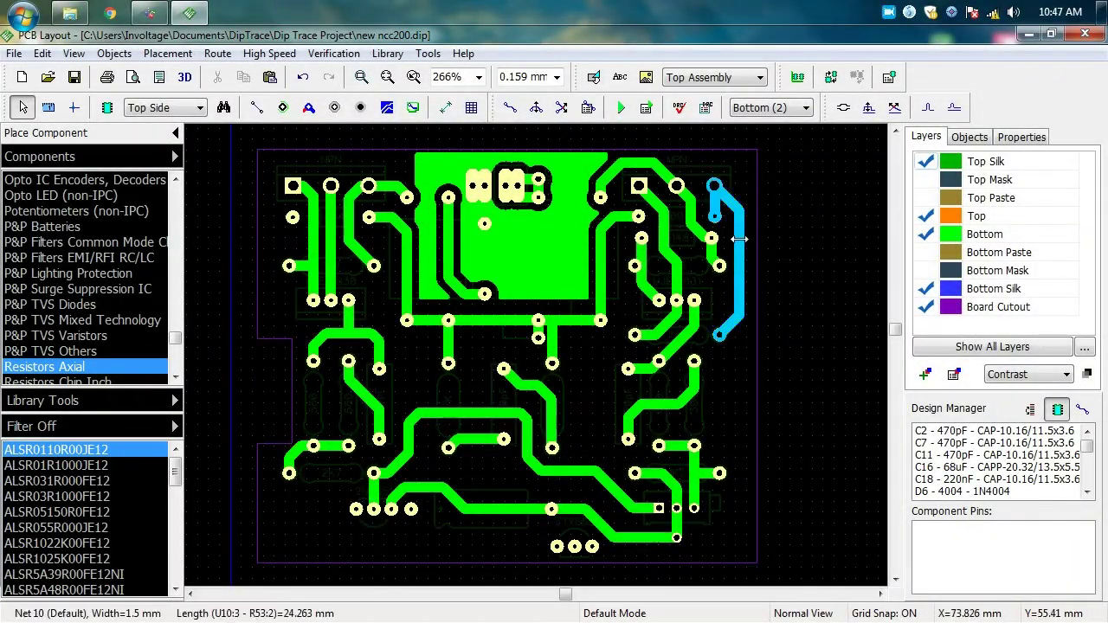
{"action": "right_click", "coordinate": [794, 207]}
{"action": "left_click", "coordinate": [815, 269]}
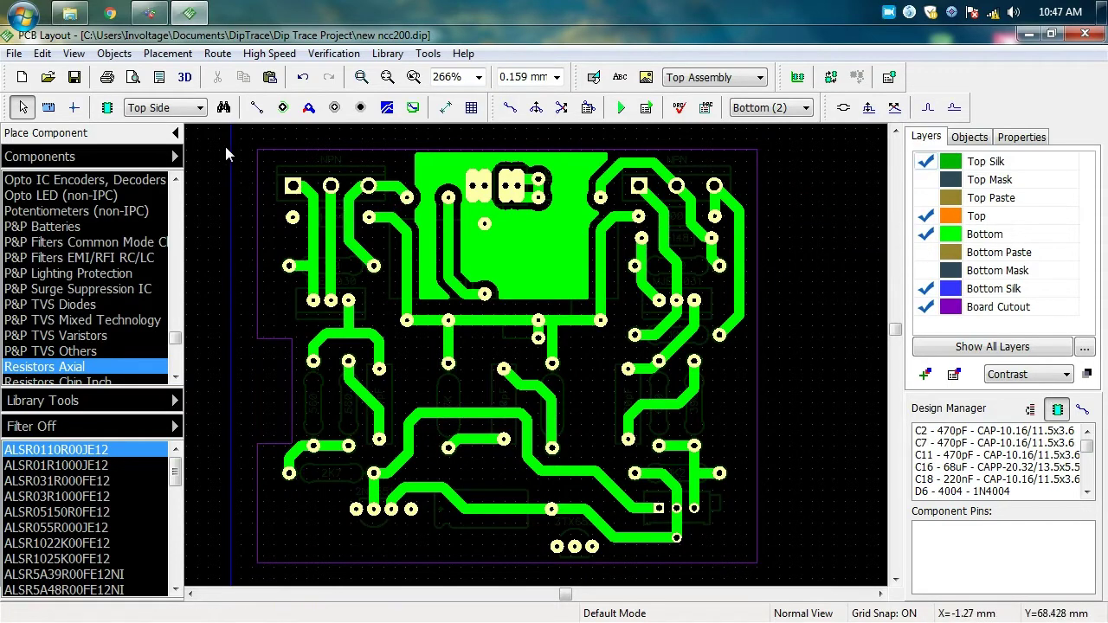
{"action": "middle_click_drag", "start_coordinate": [230, 176], "coordinate": [241, 189]}
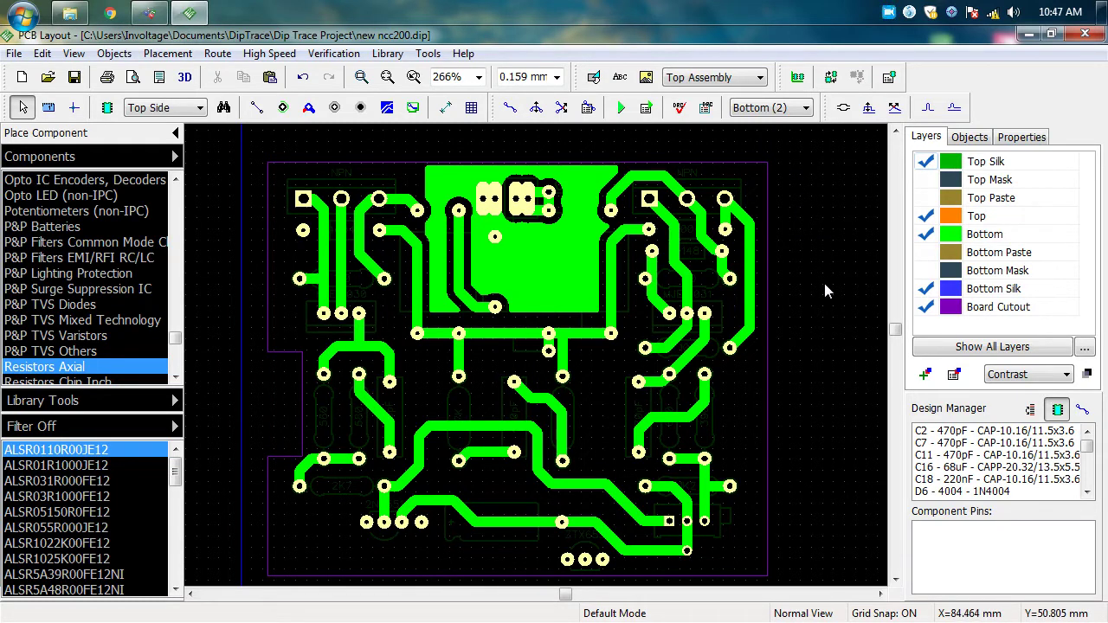
{"action": "mouse_move", "coordinate": [814, 399]}
{"action": "middle_mouse_down"}
{"action": "mouse_move", "coordinate": [802, 365]}
{"action": "mouse_move", "coordinate": [816, 388]}
{"action": "middle_mouse_up"}
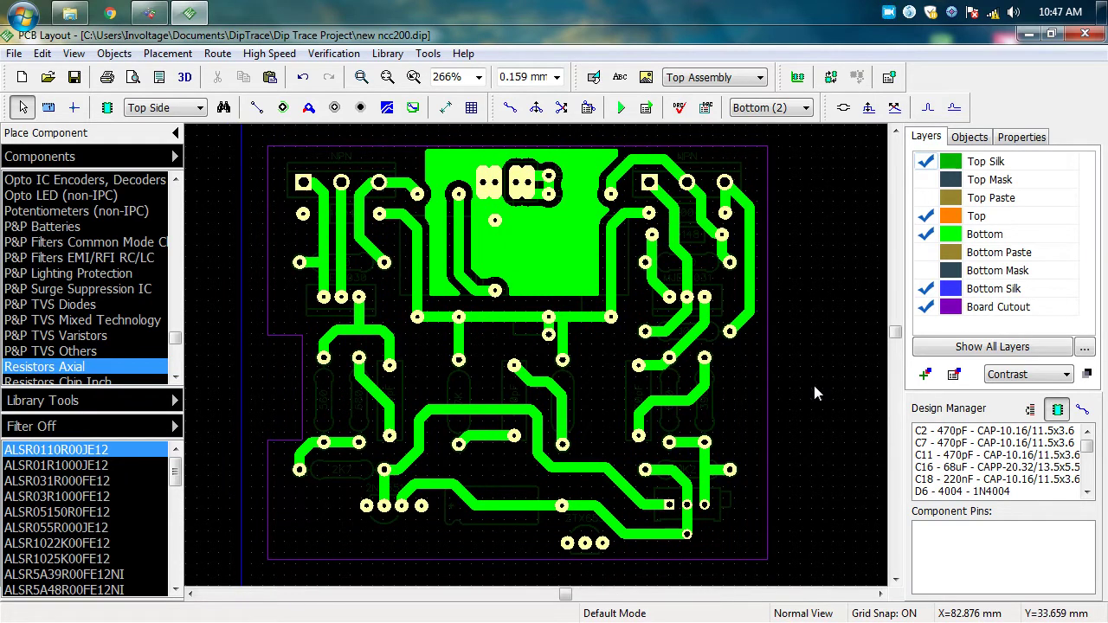
Step: Add a layer of type Signal to the board, keeping the suggested name Inner 1 and its default color
{"action": "left_click", "coordinate": [925, 376]}
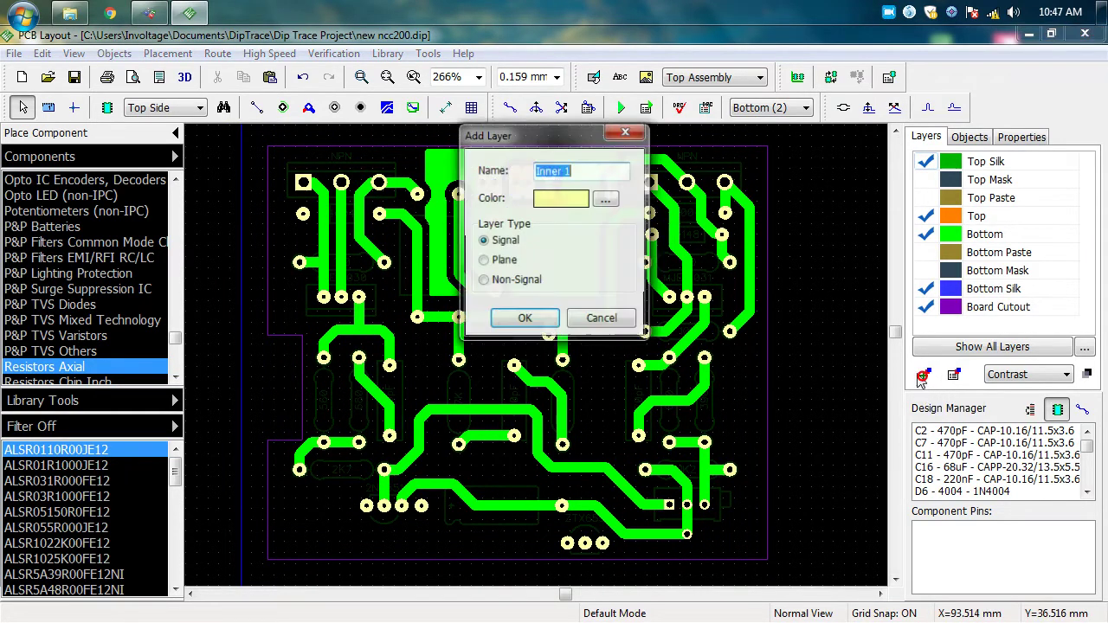
{"action": "left_click", "coordinate": [560, 174]}
{"action": "left_click_drag", "start_coordinate": [585, 174], "coordinate": [538, 174]}
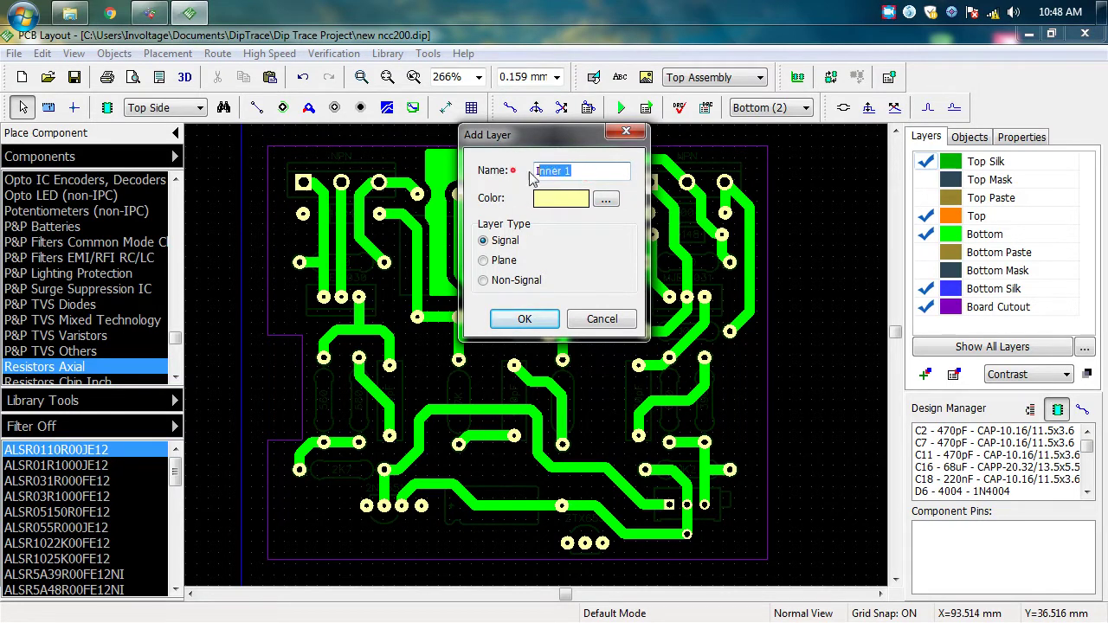
{"action": "left_click", "coordinate": [580, 171]}
{"action": "left_click", "coordinate": [606, 201]}
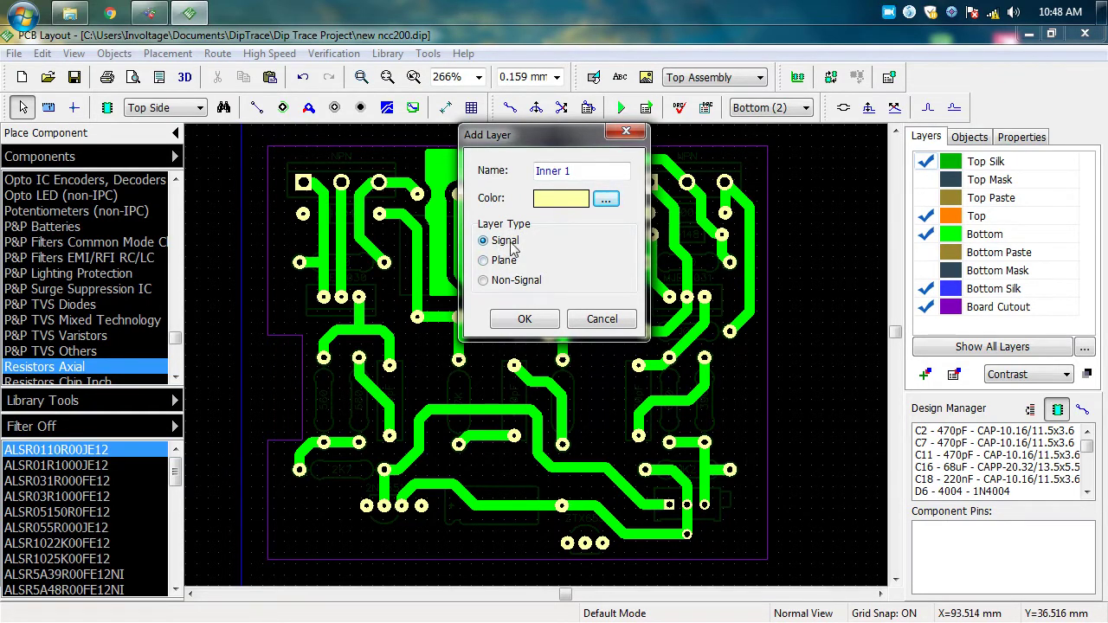
{"action": "left_click", "coordinate": [525, 320]}
Step: Review the board with Top, Inner 1 and Bottom as the active layer in turn, ending on Inner 1
{"action": "left_click", "coordinate": [751, 109]}
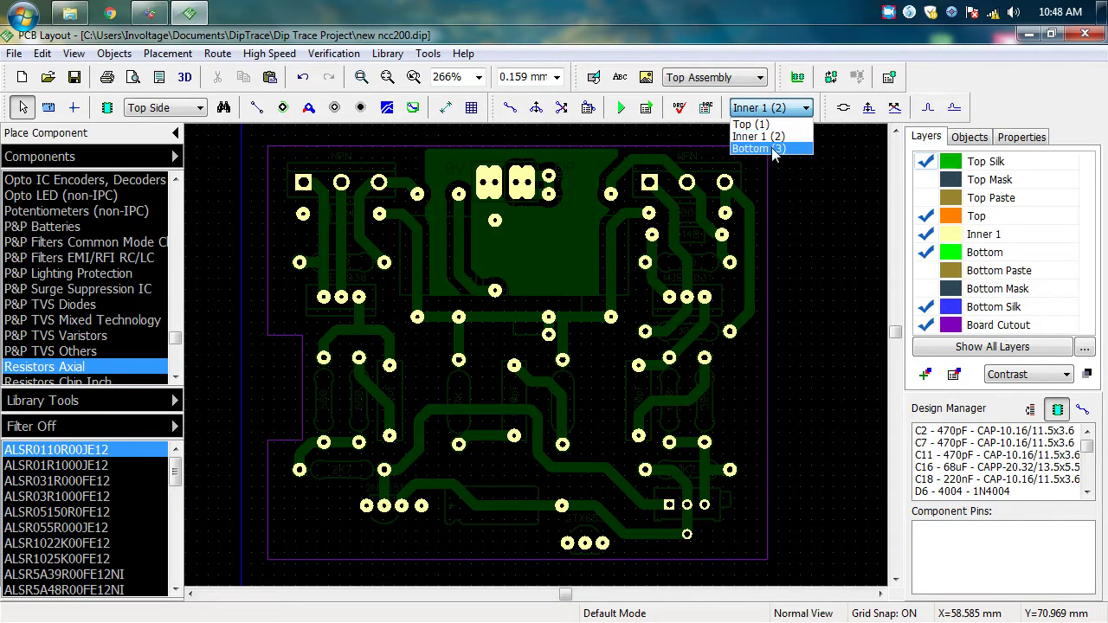
{"action": "left_click", "coordinate": [830, 164]}
{"action": "key", "text": "t"}
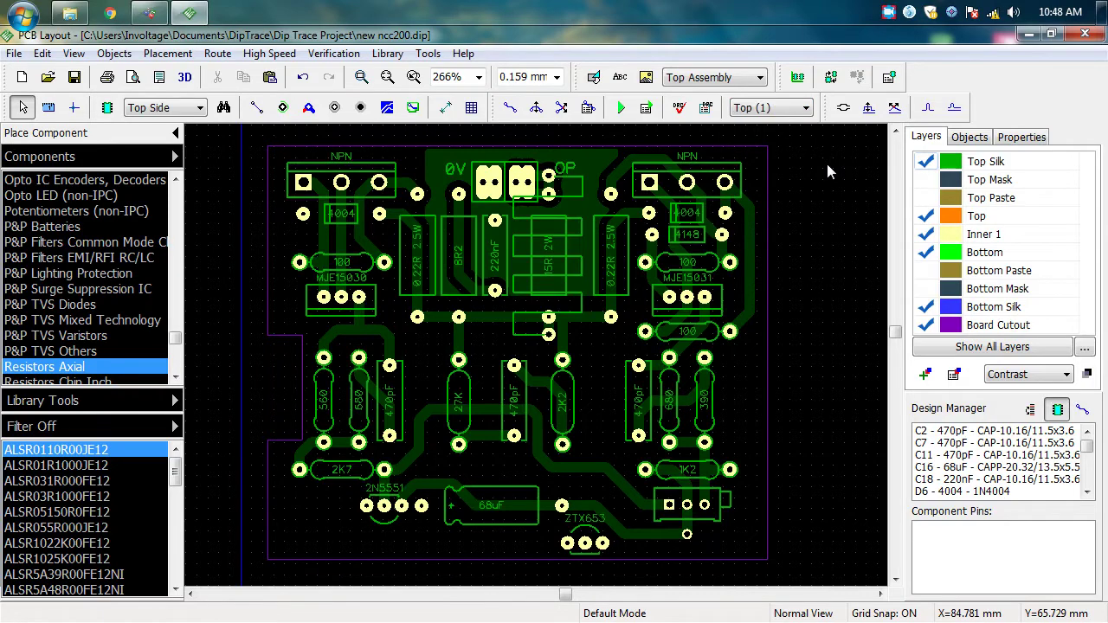
{"action": "key", "text": "2"}
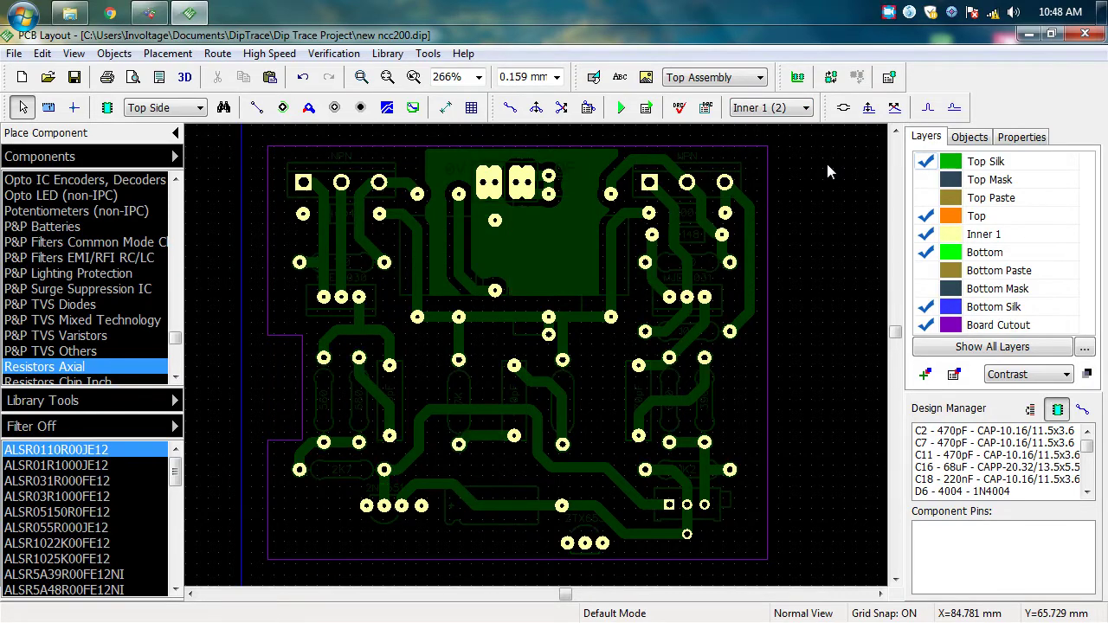
{"action": "key", "text": "3"}
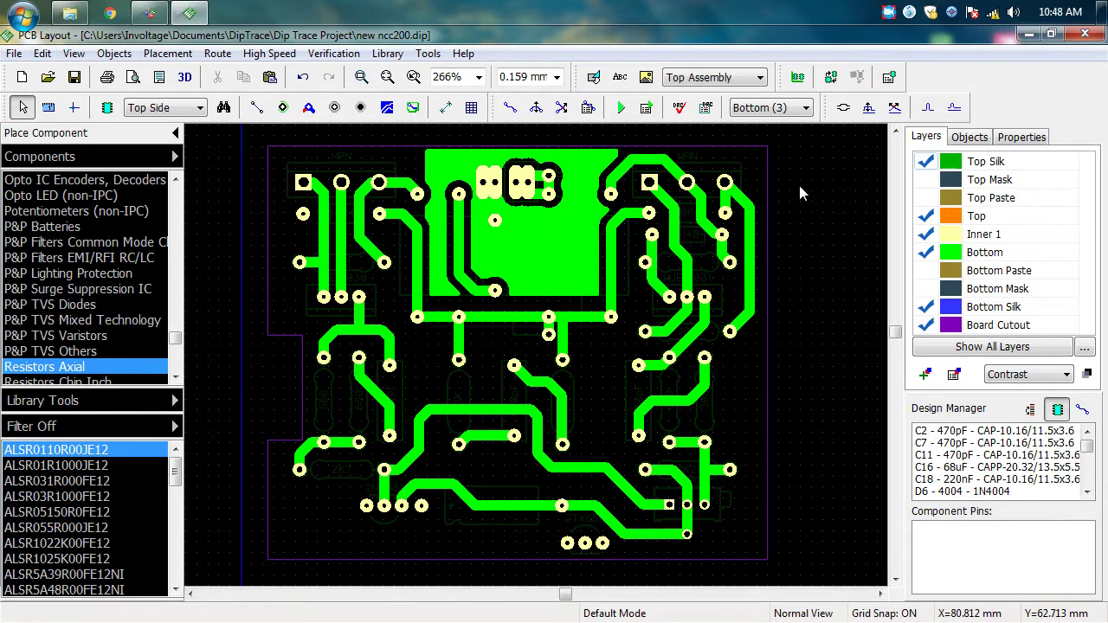
{"action": "key", "text": "2"}
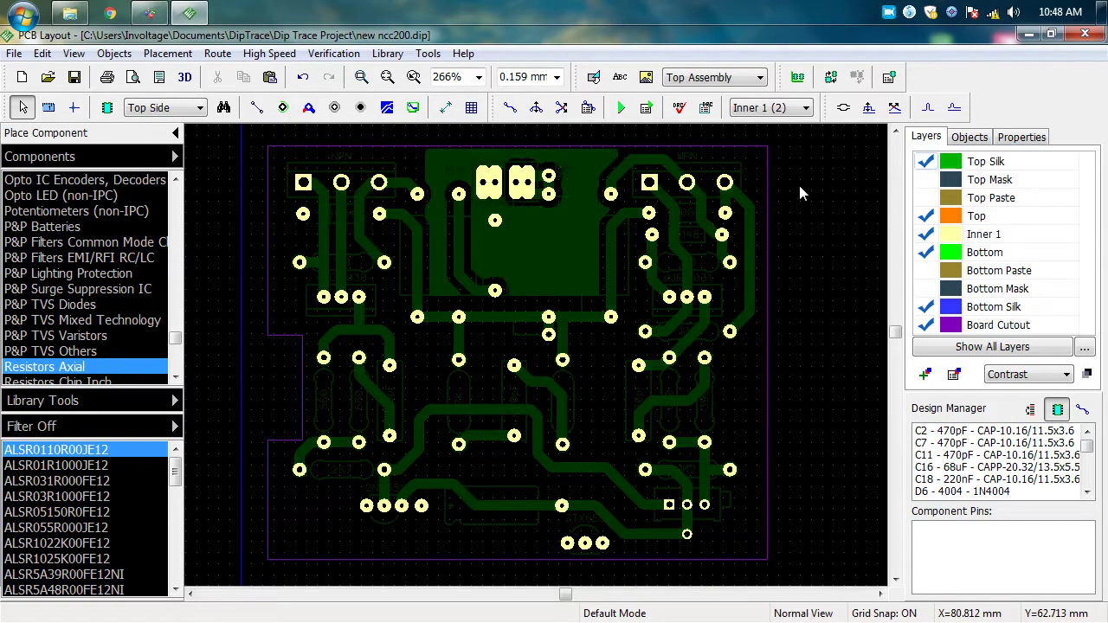
Step: Place three default-style static vias: one beside the upper-left 470pF capacitor and two between the 2K2 resistor and the right 470pF capacitor
{"action": "left_click", "coordinate": [310, 110]}
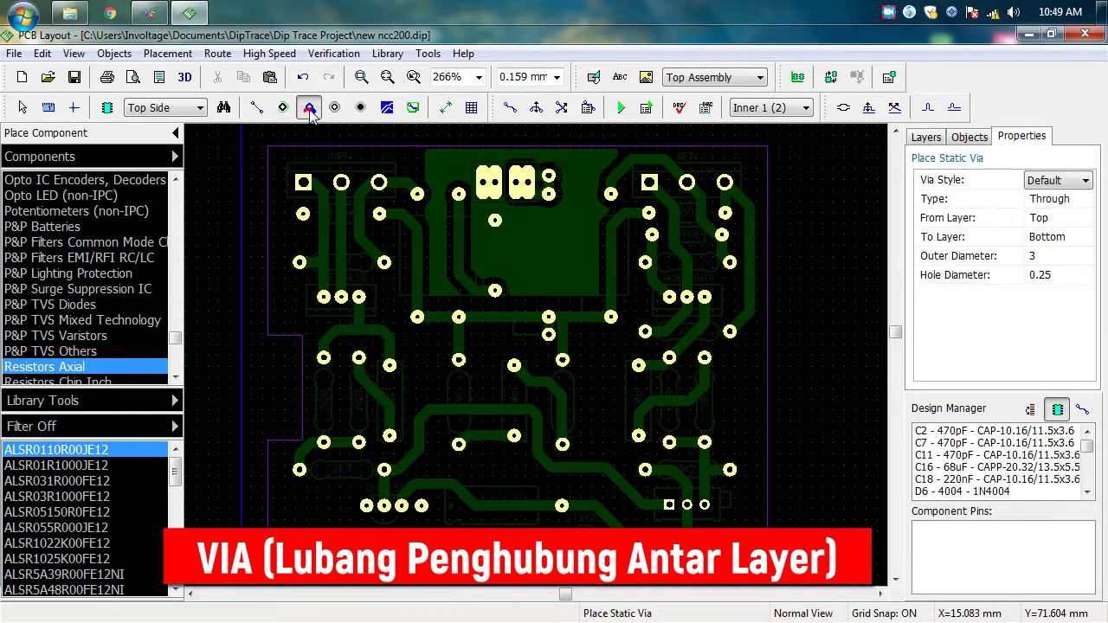
{"action": "left_click", "coordinate": [420, 361]}
{"action": "left_click", "coordinate": [609, 384]}
{"action": "left_click", "coordinate": [598, 429]}
Step: Route a trace on the Top layer from the first via up to the lower pad of the left 0.22R resistor
{"action": "left_click", "coordinate": [809, 107]}
{"action": "left_click", "coordinate": [764, 122]}
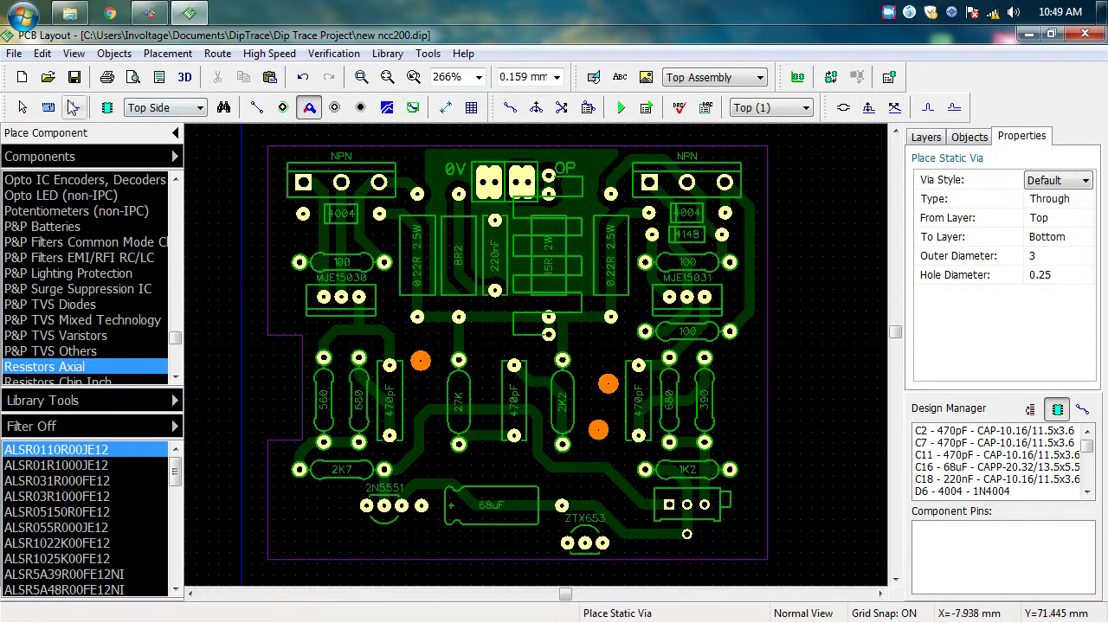
{"action": "left_click", "coordinate": [24, 106]}
{"action": "left_click", "coordinate": [512, 108]}
{"action": "left_click", "coordinate": [421, 361]}
{"action": "left_click", "coordinate": [418, 317]}
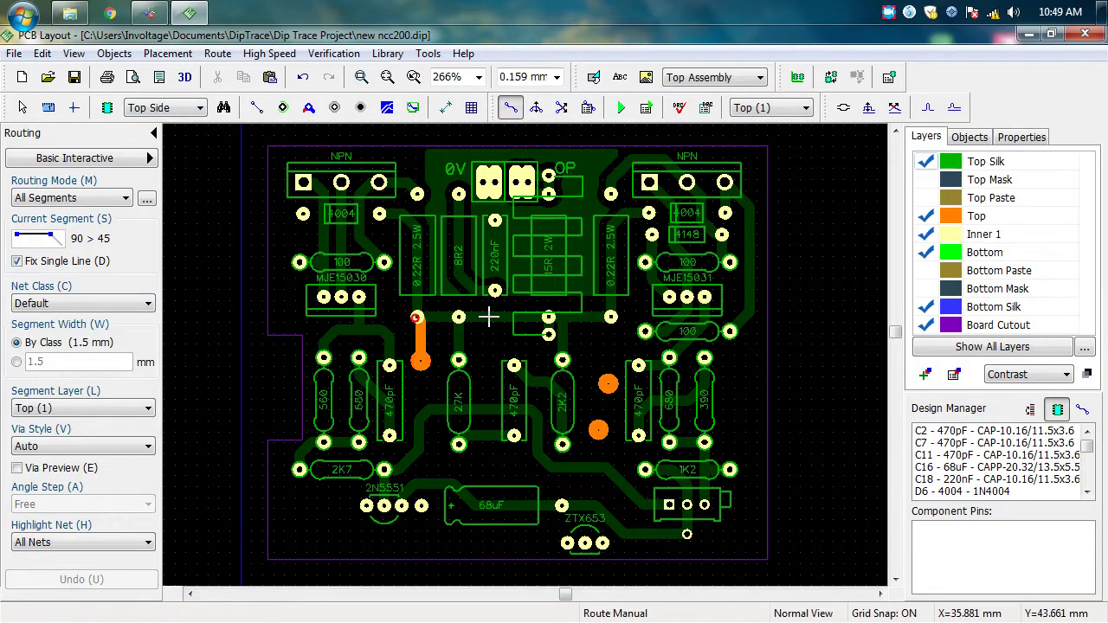
Step: Route a trace on the Inner 1 layer from the first via across to the upper of the two other vias
{"action": "left_click", "coordinate": [762, 108]}
{"action": "left_click", "coordinate": [764, 136]}
{"action": "left_click", "coordinate": [421, 361]}
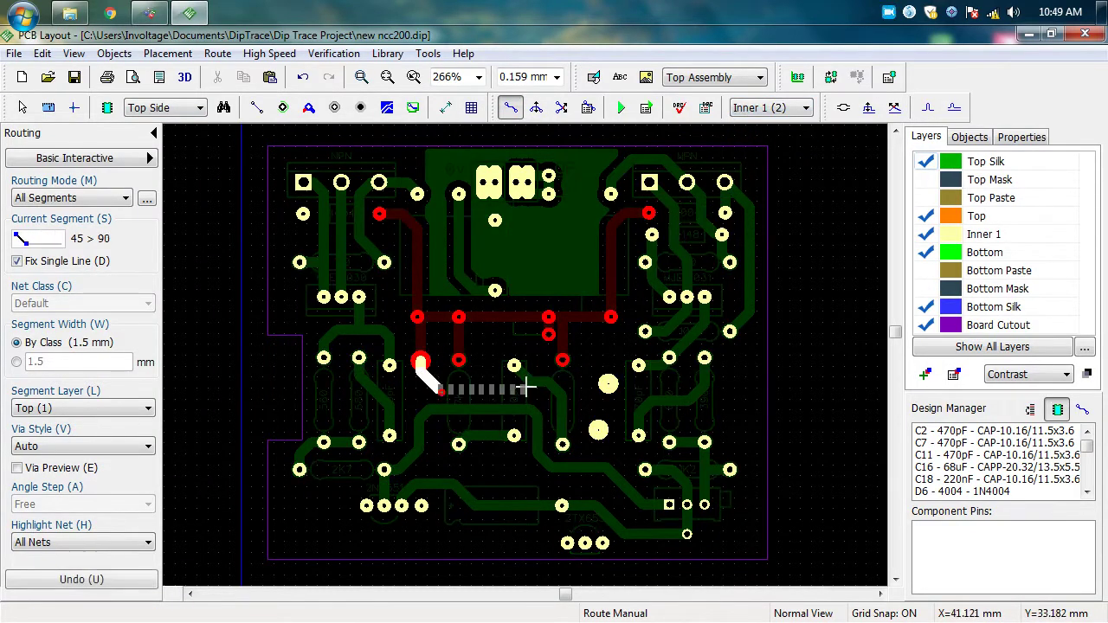
{"action": "left_click", "coordinate": [608, 383]}
Step: Route a Bottom-layer trace from the second via through the third to pad C11:1, merging Net 11 and Net 17
{"action": "left_click", "coordinate": [748, 110]}
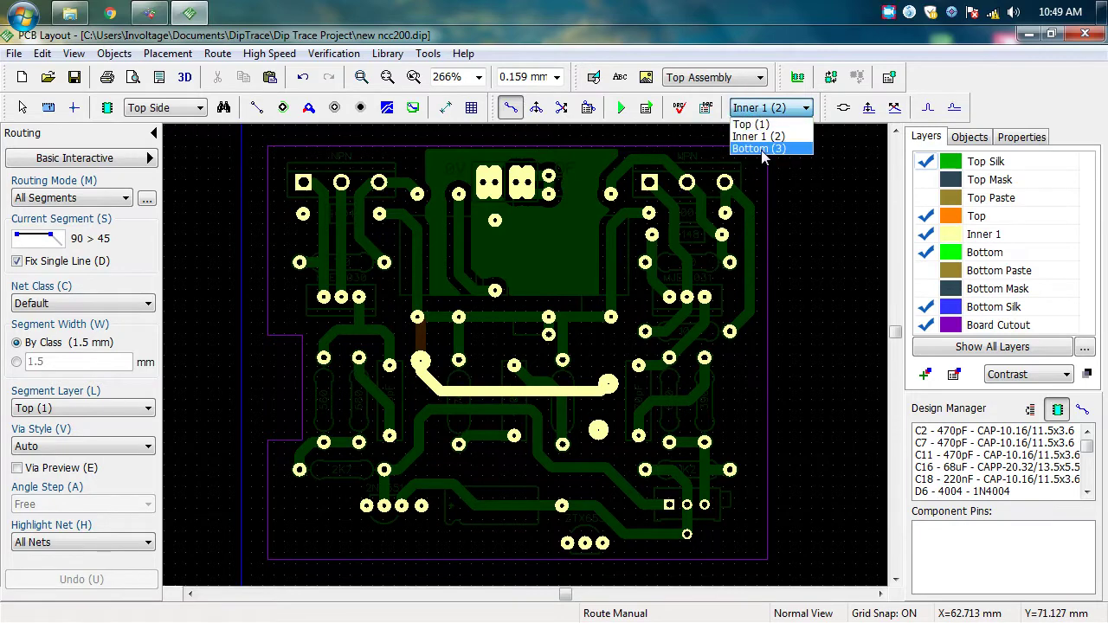
{"action": "left_click", "coordinate": [760, 149]}
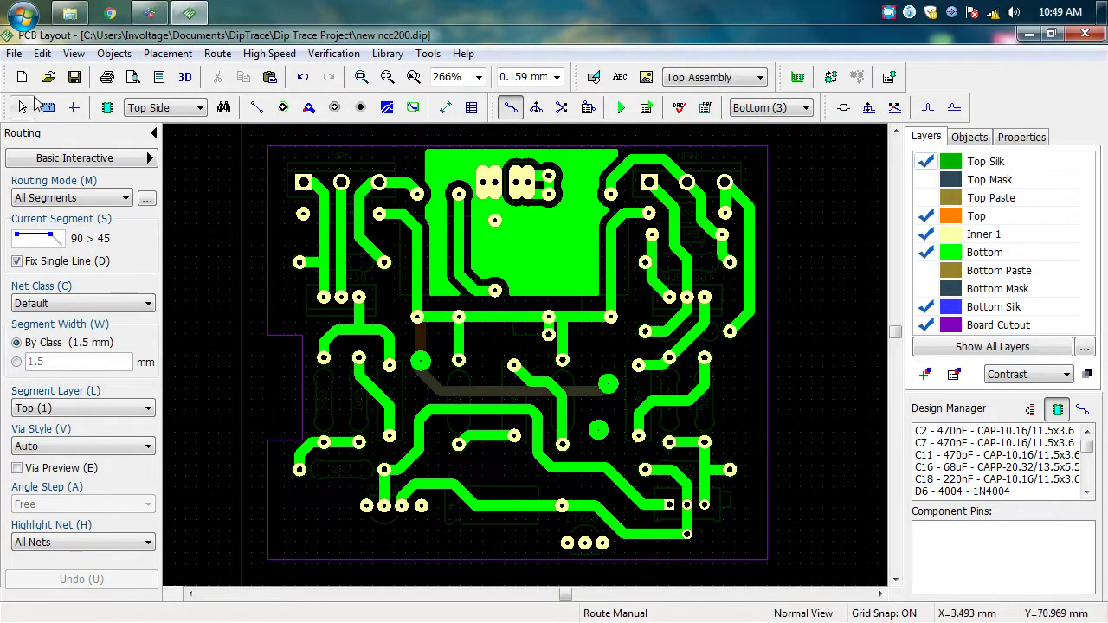
{"action": "left_click", "coordinate": [612, 383]}
{"action": "left_click", "coordinate": [600, 430]}
{"action": "left_click", "coordinate": [639, 434]}
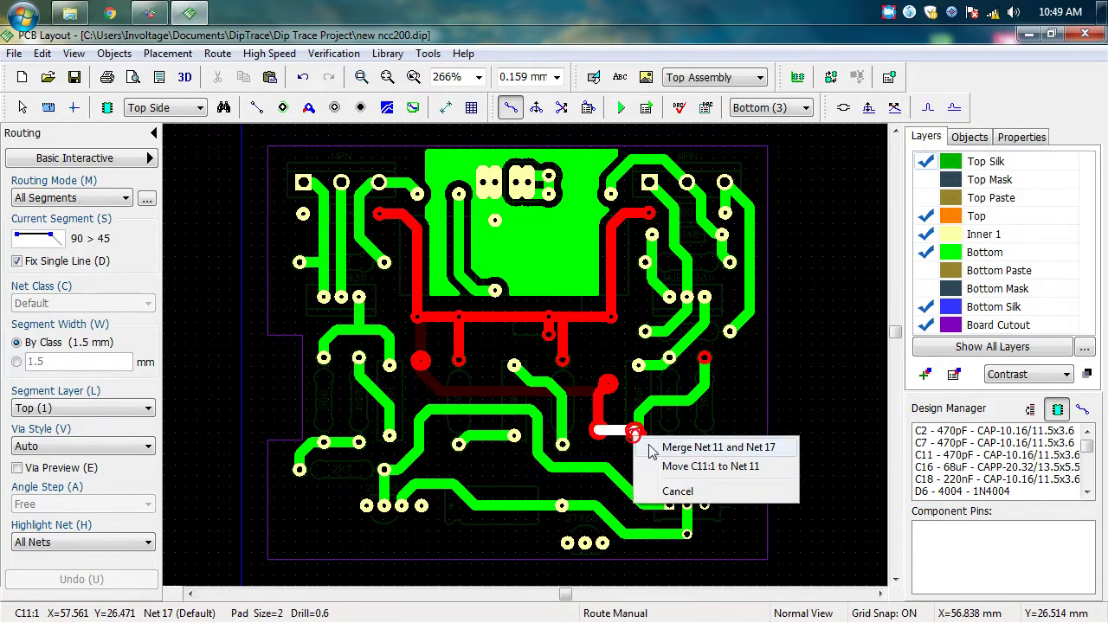
{"action": "left_click", "coordinate": [660, 448]}
{"action": "left_click", "coordinate": [24, 108]}
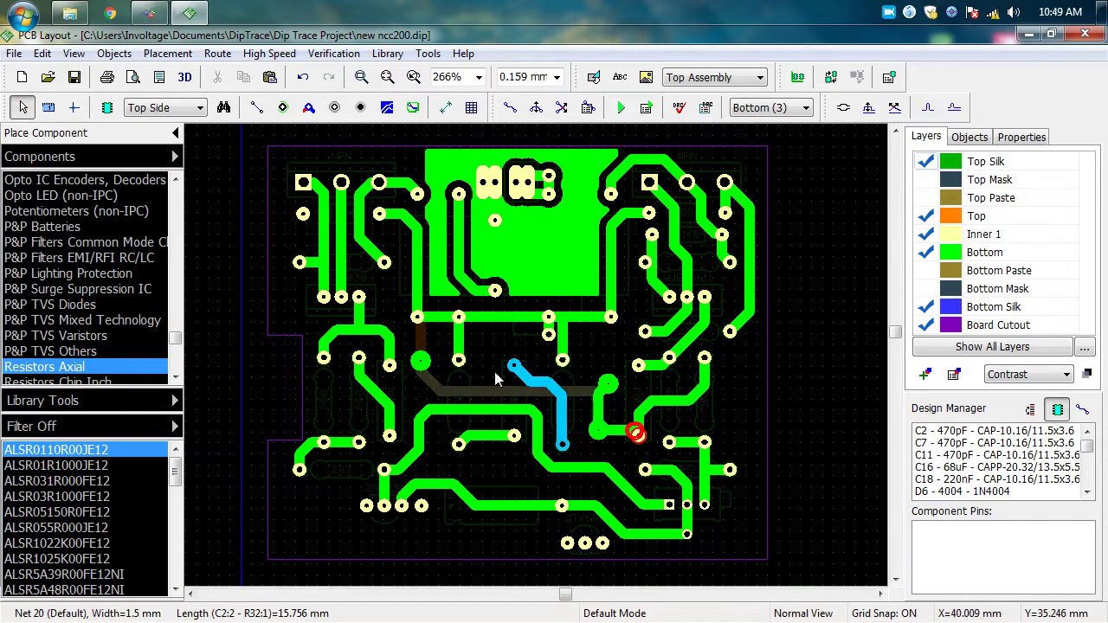
Step: Examine the via connection's trace segments on the Top, Inner 1 and Bottom layers
{"action": "left_click", "coordinate": [780, 108]}
{"action": "left_click", "coordinate": [754, 125]}
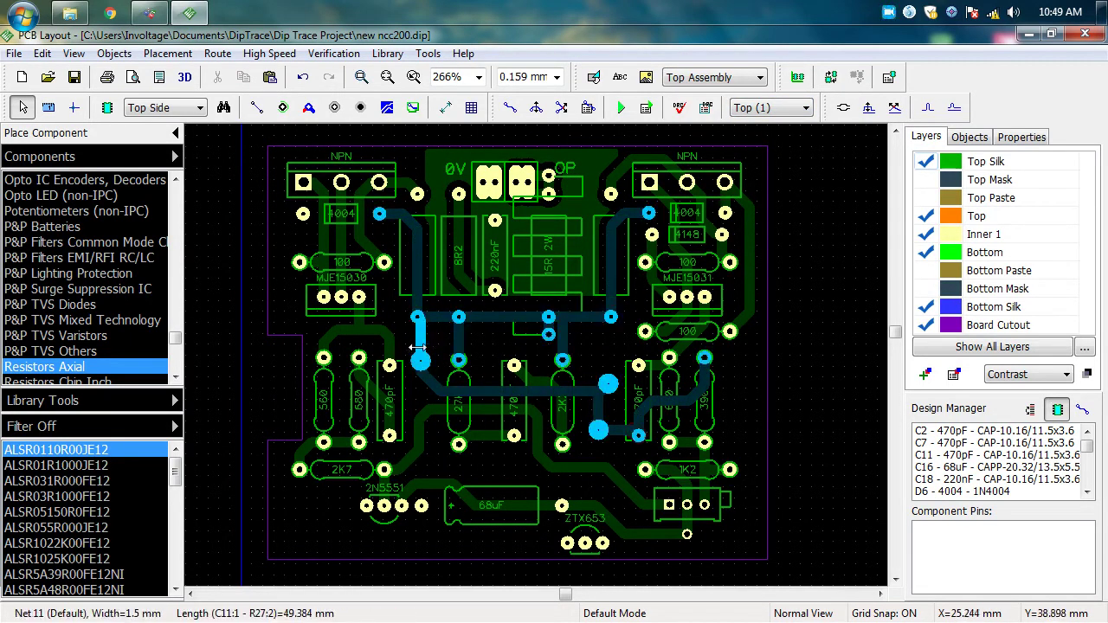
{"action": "left_click", "coordinate": [784, 107]}
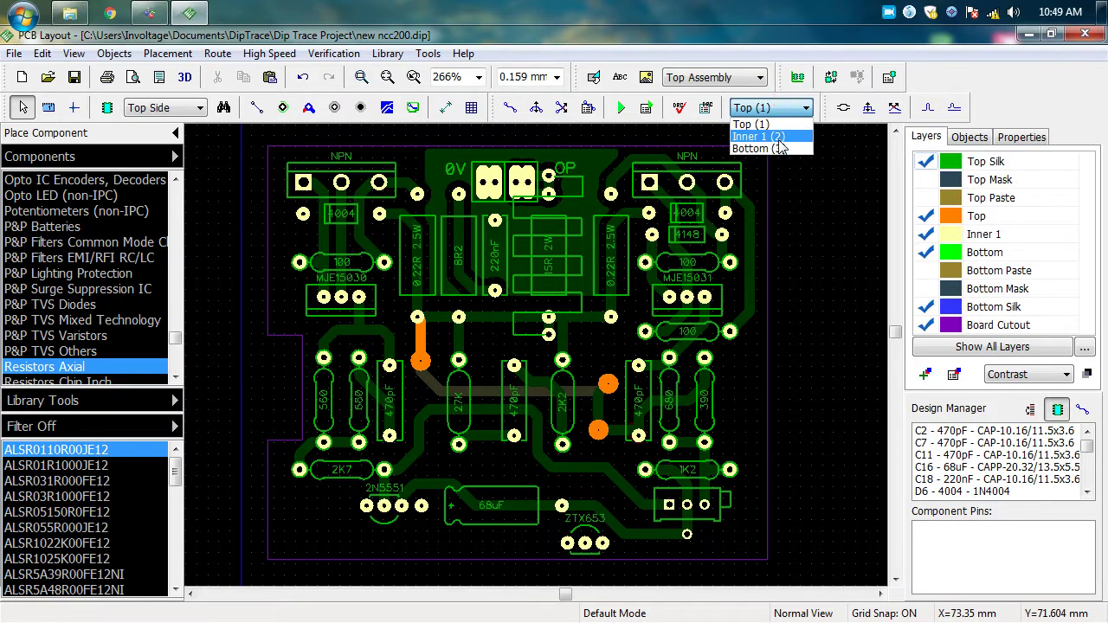
{"action": "left_click", "coordinate": [783, 136]}
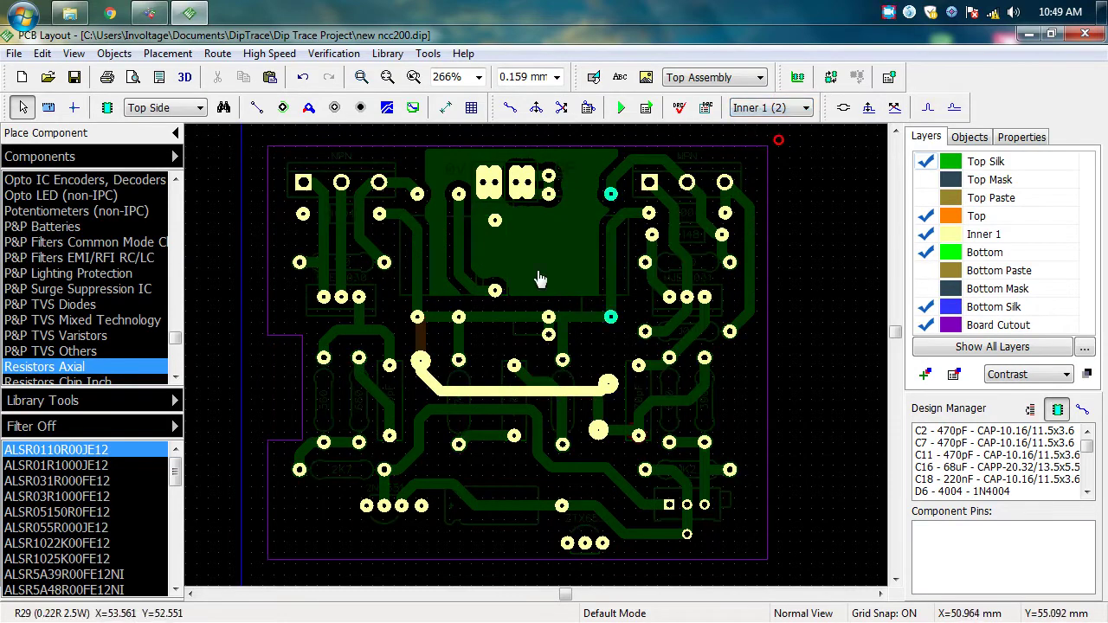
{"action": "left_click", "coordinate": [477, 392]}
{"action": "left_click", "coordinate": [784, 107]}
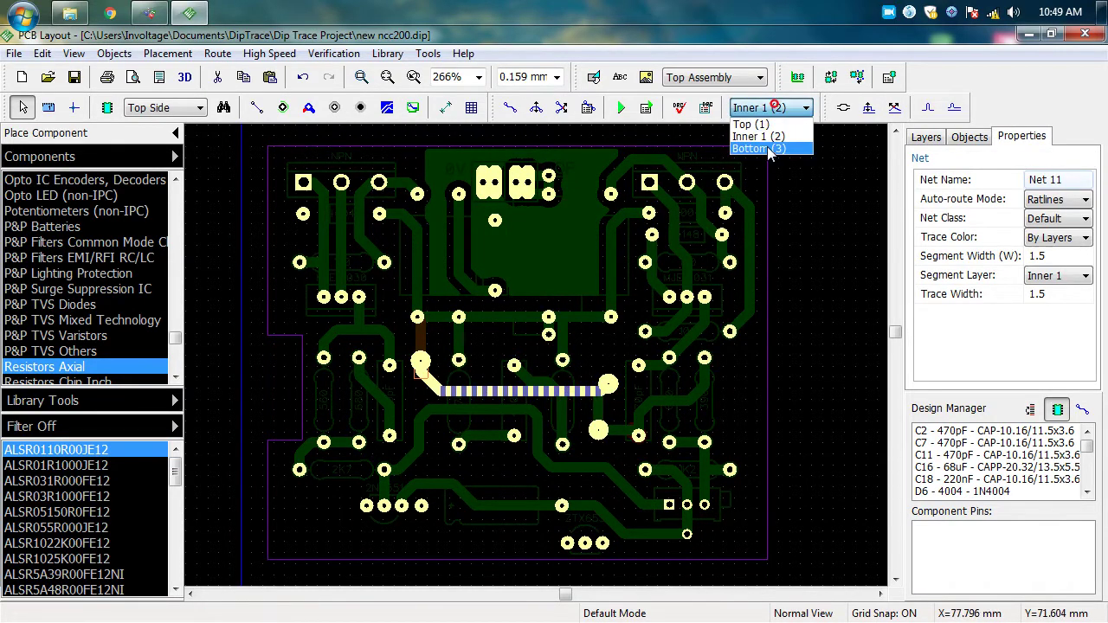
{"action": "left_click", "coordinate": [777, 148]}
{"action": "left_click", "coordinate": [717, 409]}
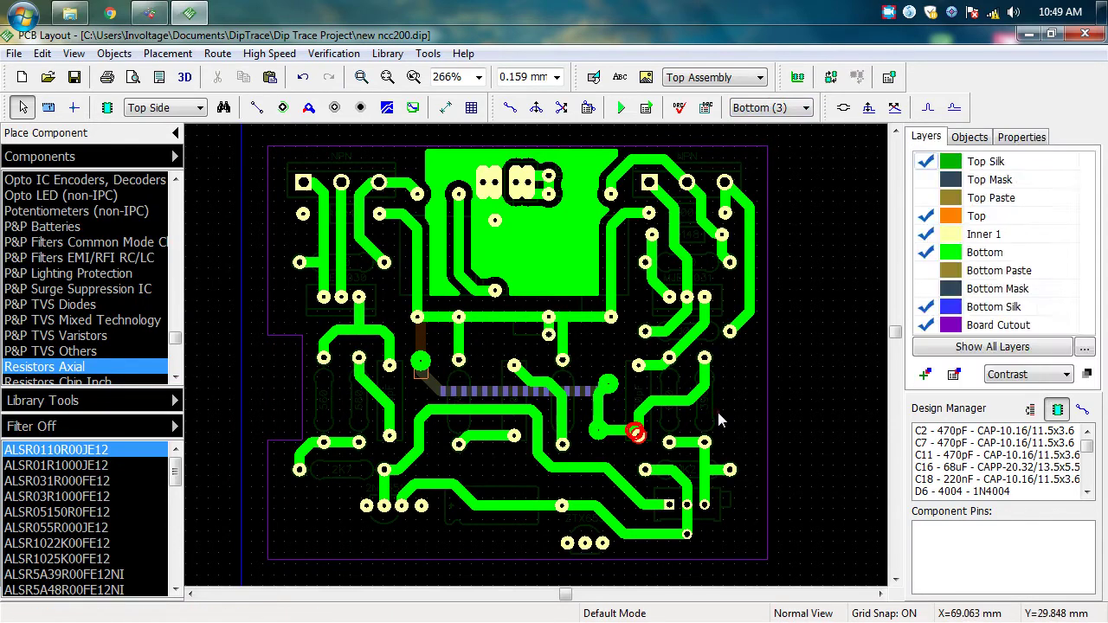
{"action": "left_click", "coordinate": [623, 433]}
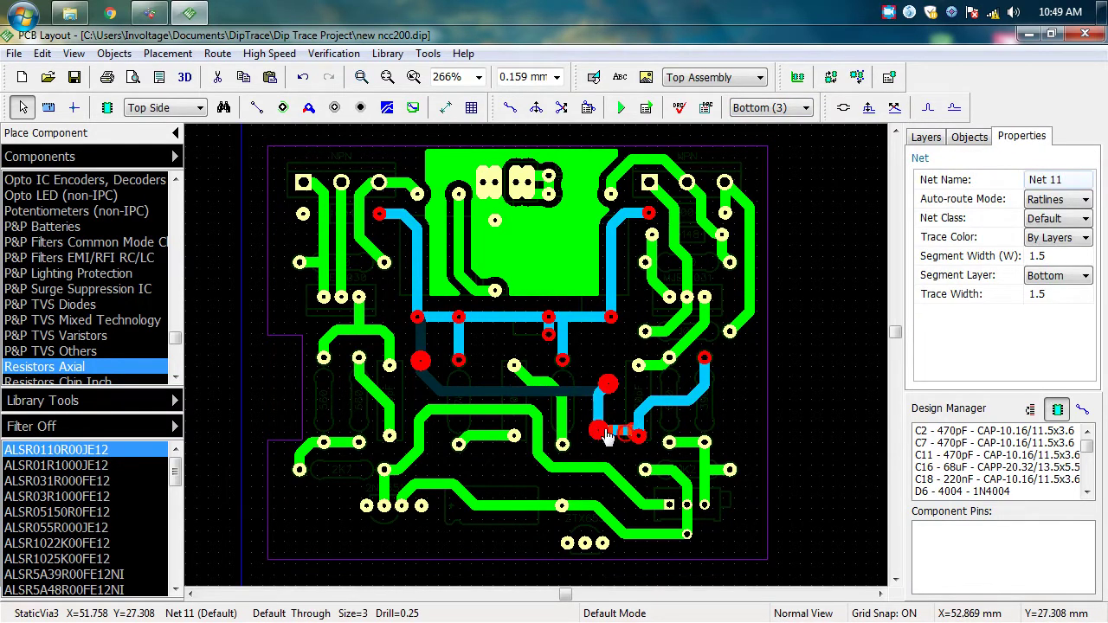
{"action": "key", "text": "Delete"}
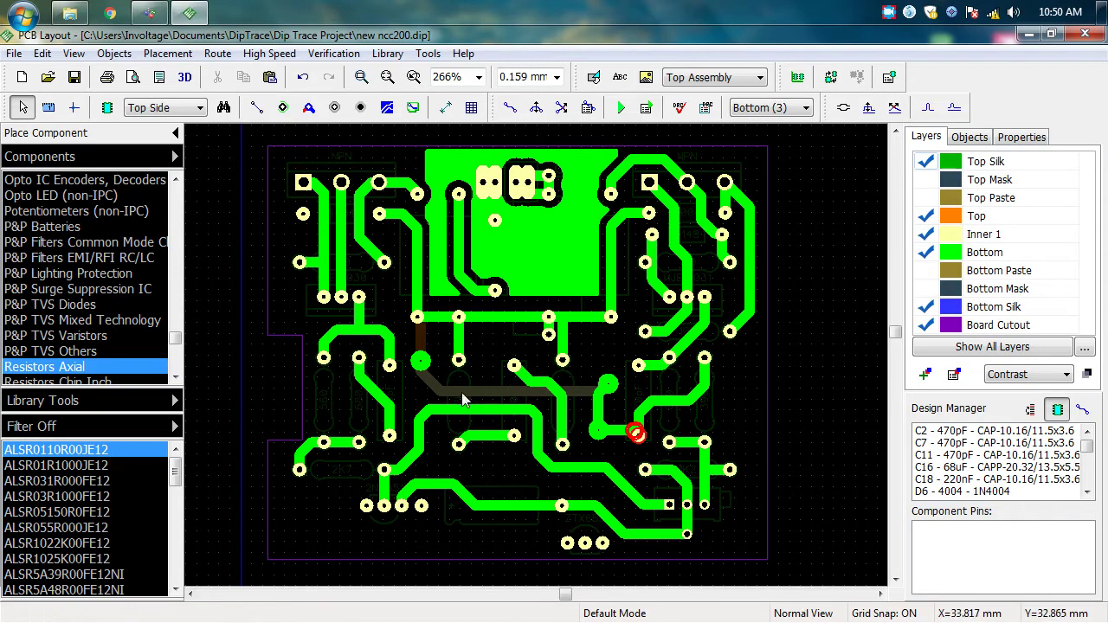
Step: Make Top the active layer and shift the trace segment between the first via and the 0.22R resistor pad slightly sideways
{"action": "left_click", "coordinate": [773, 107]}
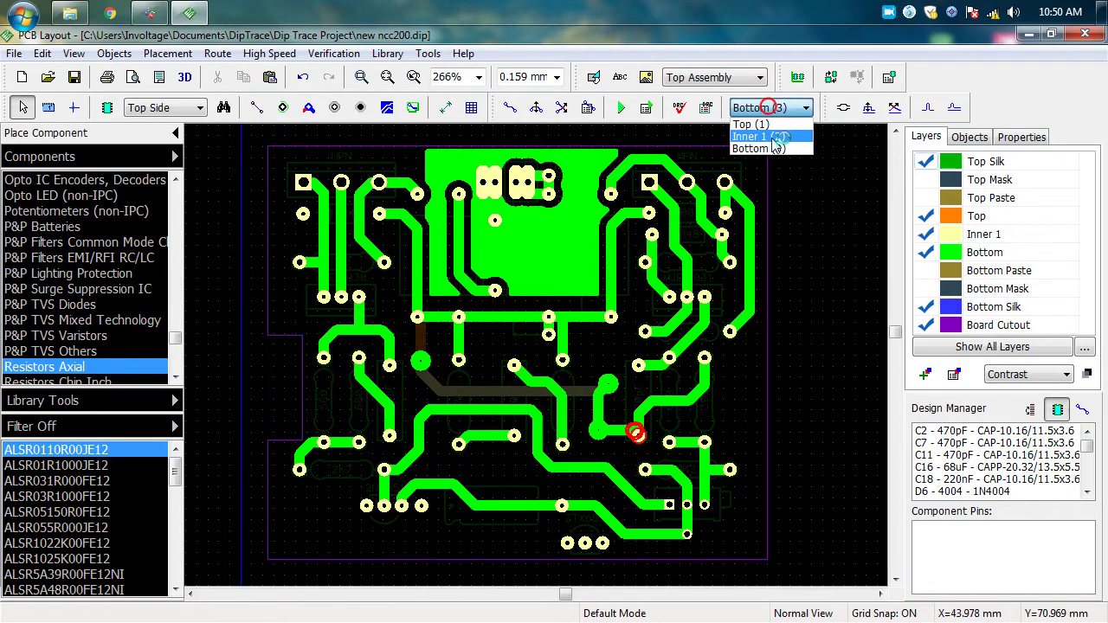
{"action": "left_click", "coordinate": [774, 126]}
{"action": "left_click_drag", "start_coordinate": [421, 344], "coordinate": [416, 338]}
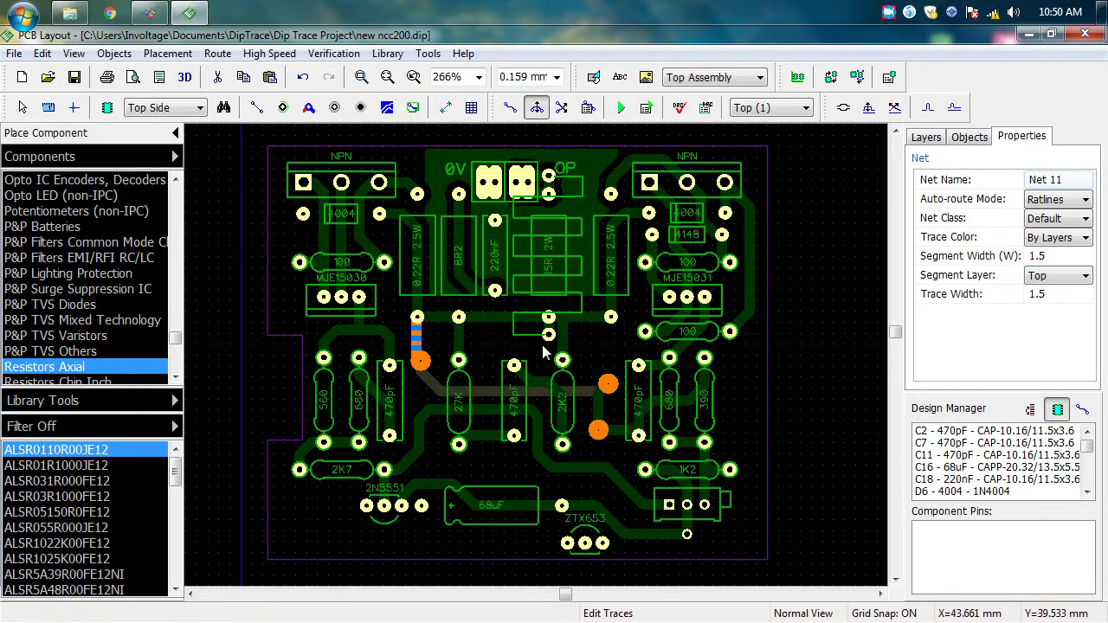
{"action": "left_click", "coordinate": [607, 350]}
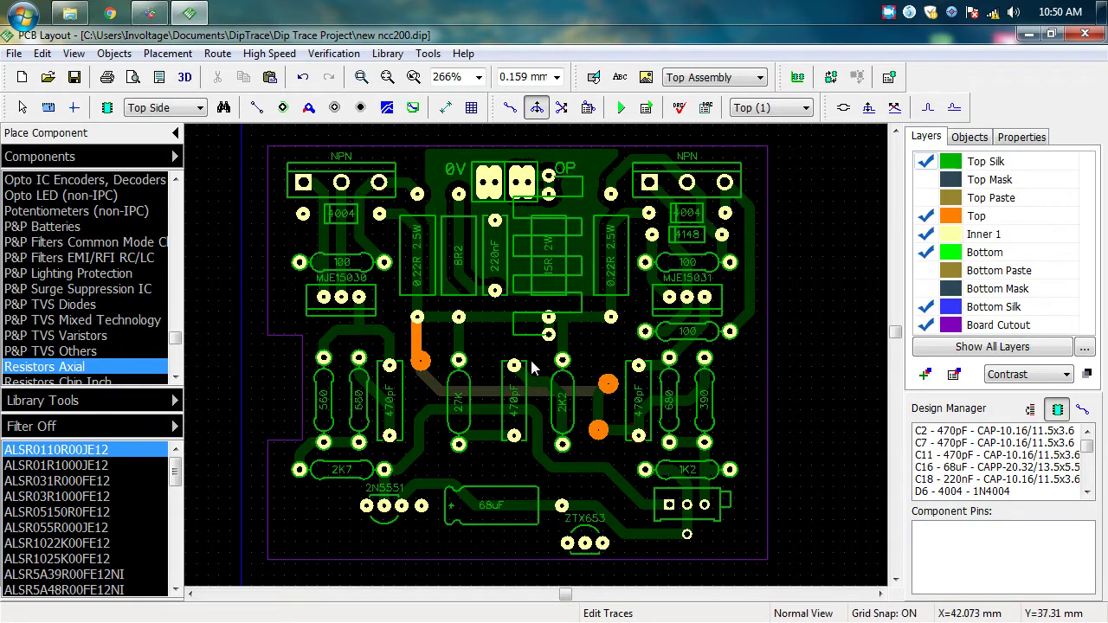
{"action": "left_click", "coordinate": [415, 338]}
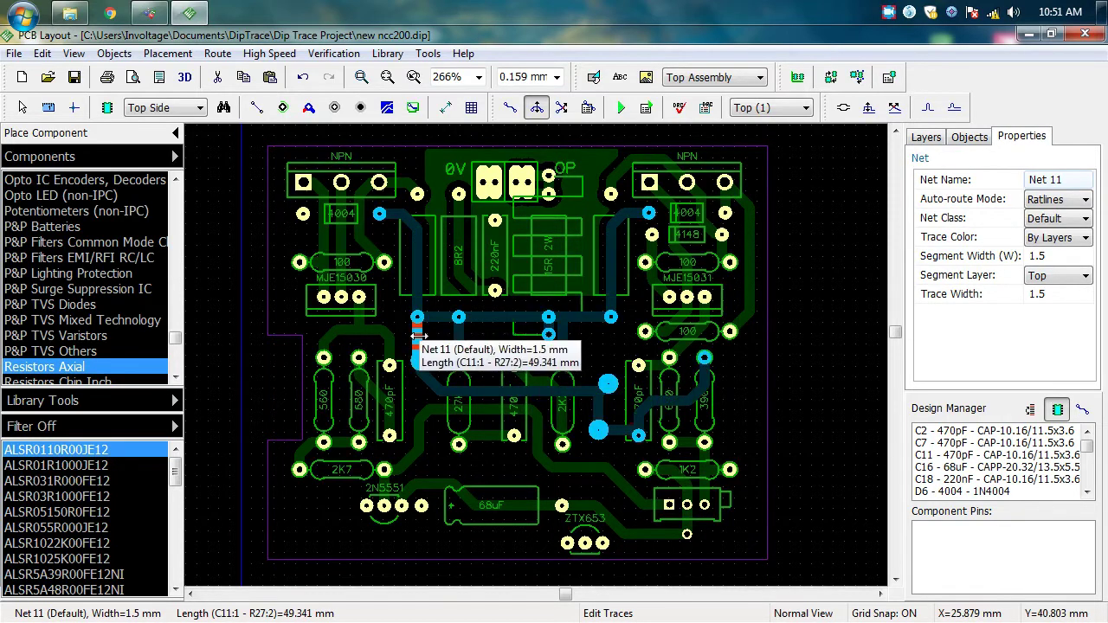
{"action": "left_click", "coordinate": [592, 347]}
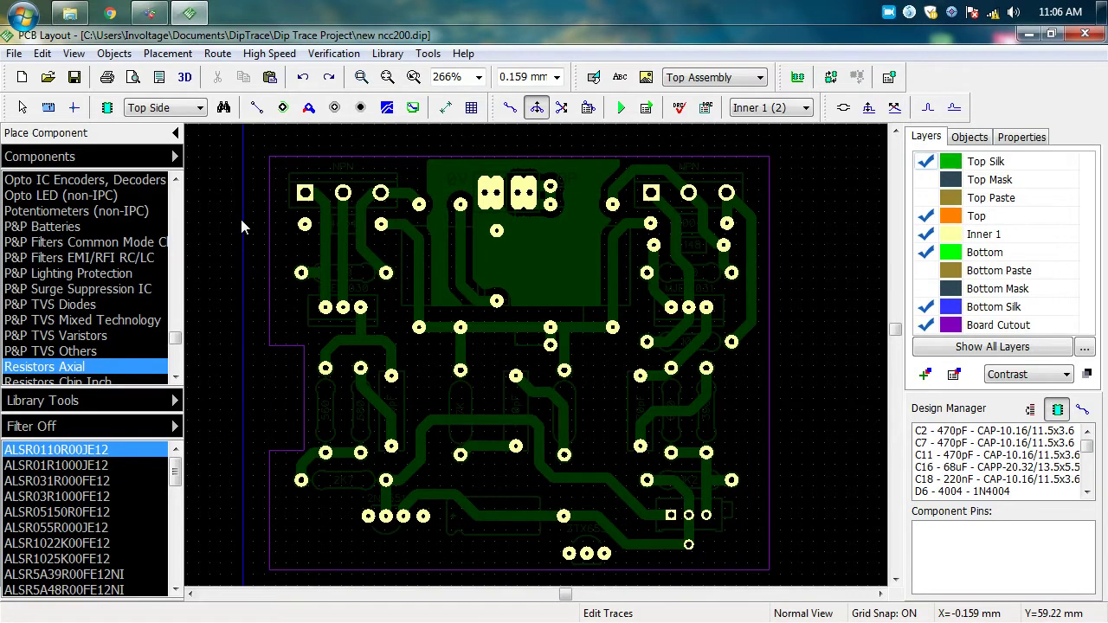
Step: Open the NCC200 board file from the Dip Trace Project folder
{"action": "mouse_move", "coordinate": [247, 206]}
{"action": "middle_mouse_down"}
{"action": "mouse_move", "coordinate": [235, 179]}
{"action": "mouse_move", "coordinate": [249, 203]}
{"action": "middle_mouse_up"}
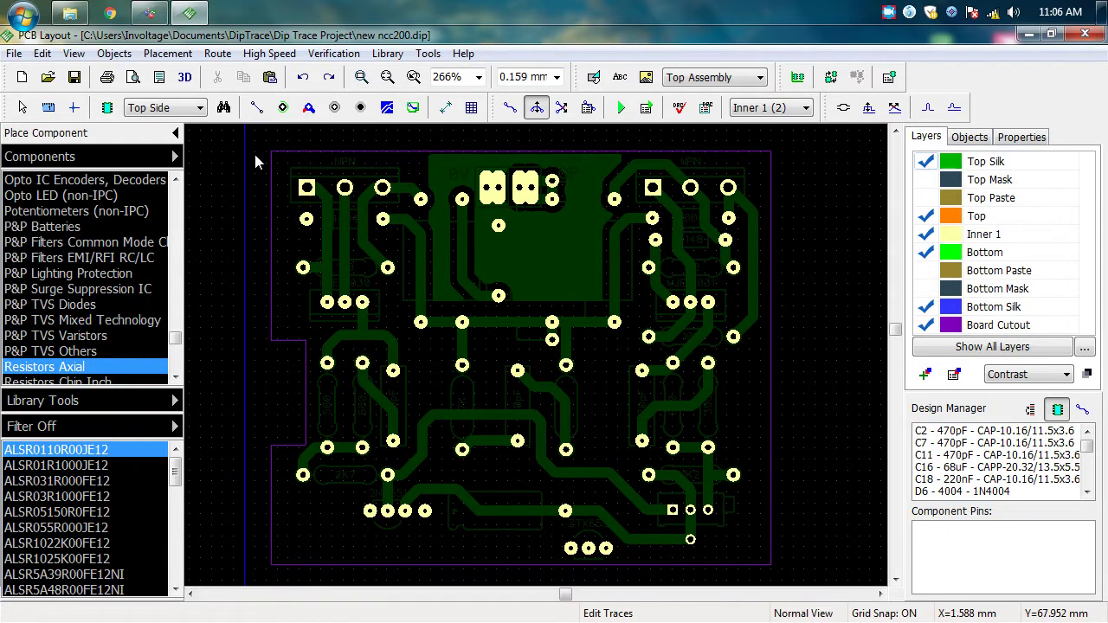
{"action": "mouse_move", "coordinate": [269, 140]}
{"action": "middle_mouse_down"}
{"action": "mouse_move", "coordinate": [259, 147]}
{"action": "mouse_move", "coordinate": [262, 138]}
{"action": "middle_mouse_up"}
{"action": "key", "text": "ctrl+o"}
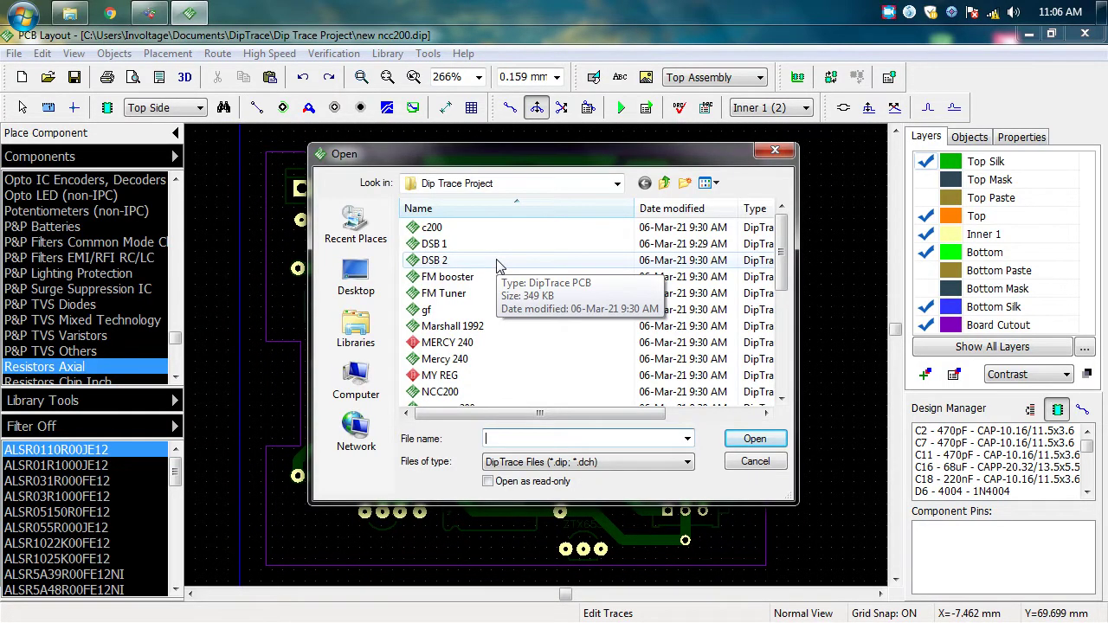
{"action": "left_click", "coordinate": [500, 333]}
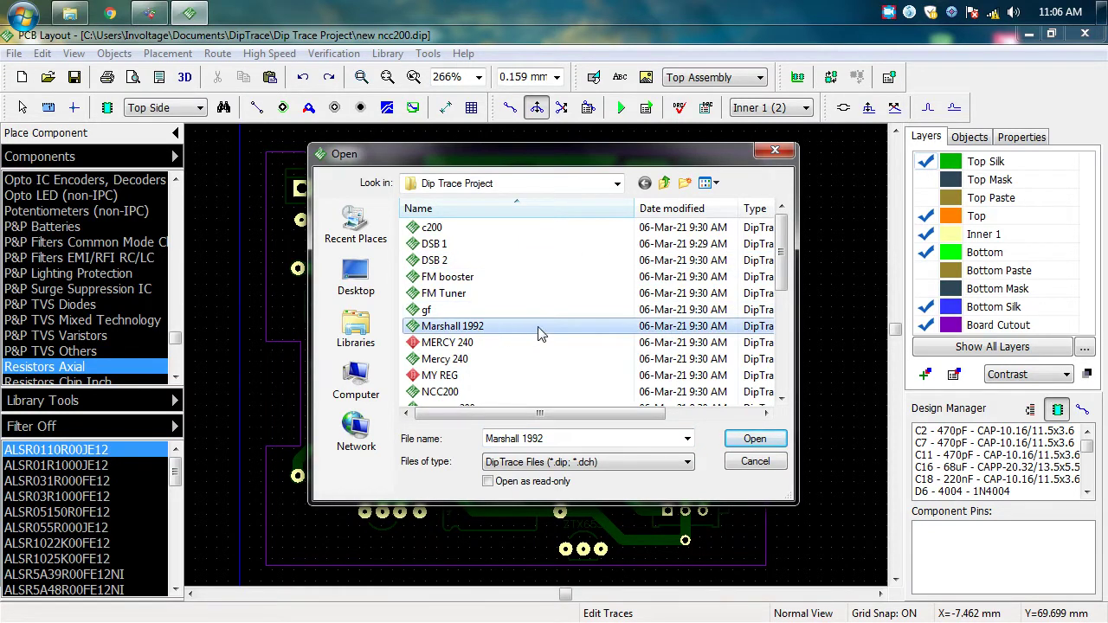
{"action": "scroll", "coordinate": [539, 335], "scroll_direction": "down", "scroll_amount": 2}
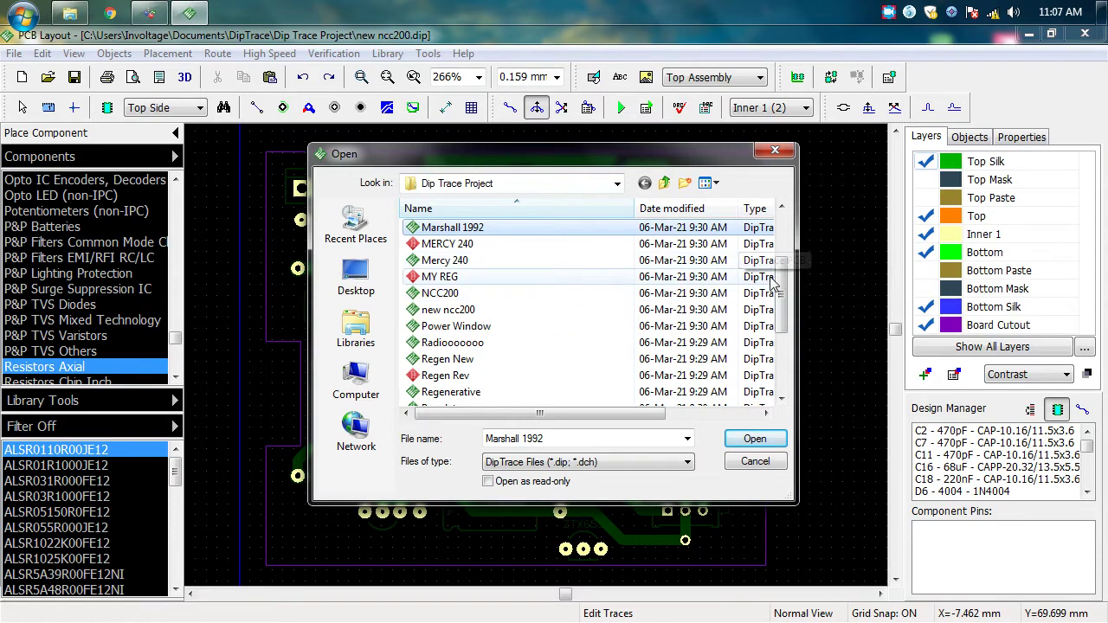
{"action": "mouse_move", "coordinate": [783, 290]}
{"action": "left_mouse_down"}
{"action": "mouse_move", "coordinate": [789, 253]}
{"action": "mouse_move", "coordinate": [783, 282]}
{"action": "left_mouse_up"}
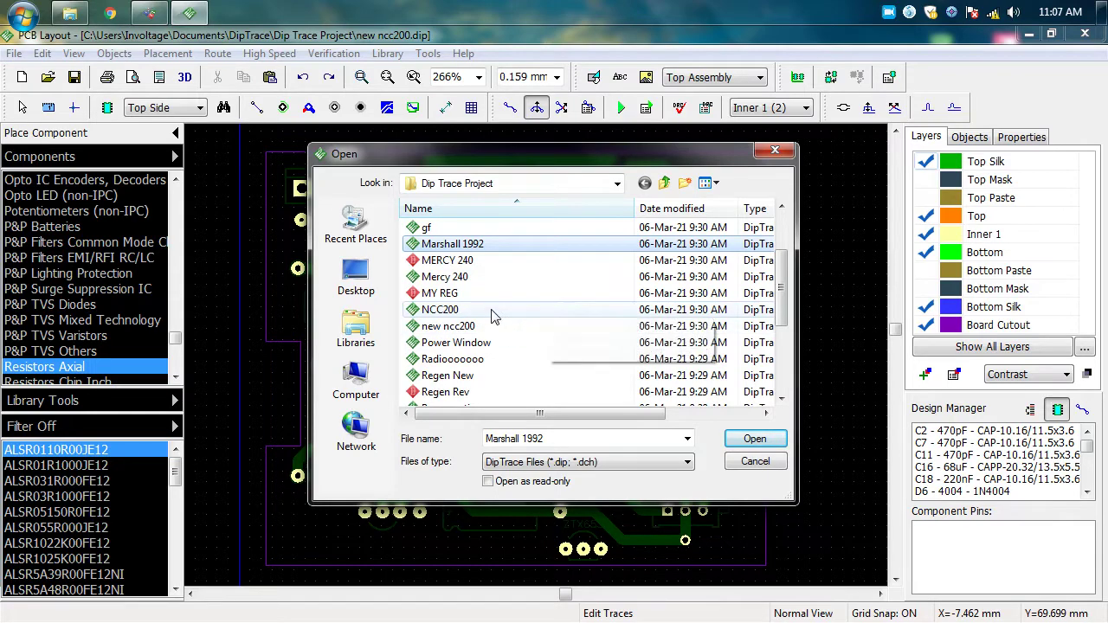
{"action": "double_click", "coordinate": [544, 310]}
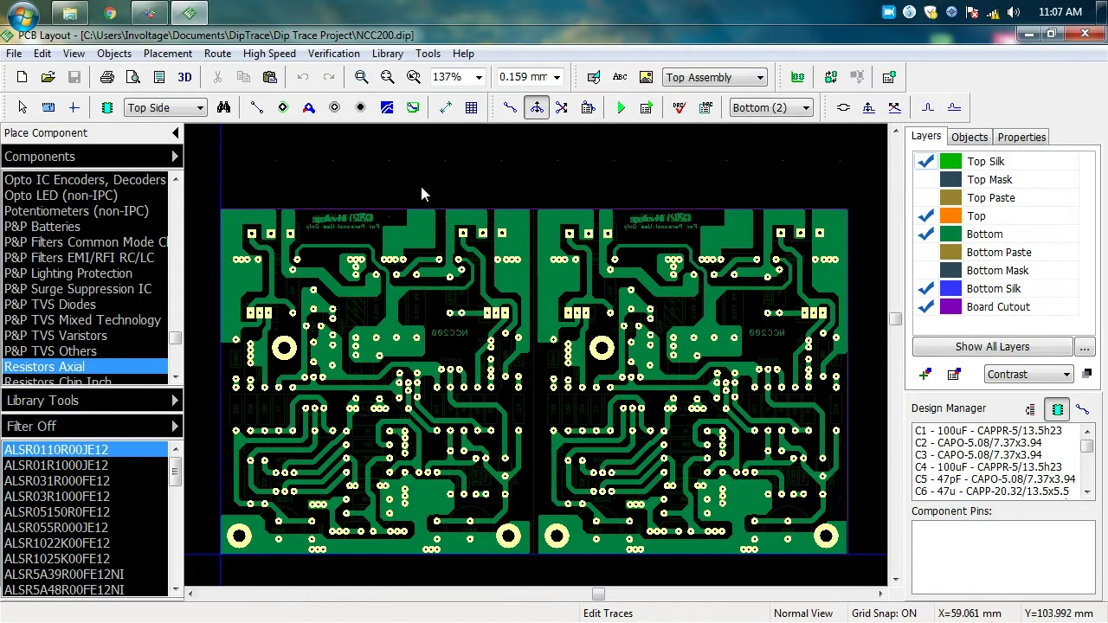
Step: Look over the two-board NCC200 layout and open its 3D preview
{"action": "scroll", "coordinate": [424, 186], "scroll_direction": "up", "scroll_amount": 1}
{"action": "scroll", "coordinate": [419, 183], "scroll_direction": "down", "scroll_amount": 1}
{"action": "middle_click_drag", "start_coordinate": [419, 177], "coordinate": [435, 168]}
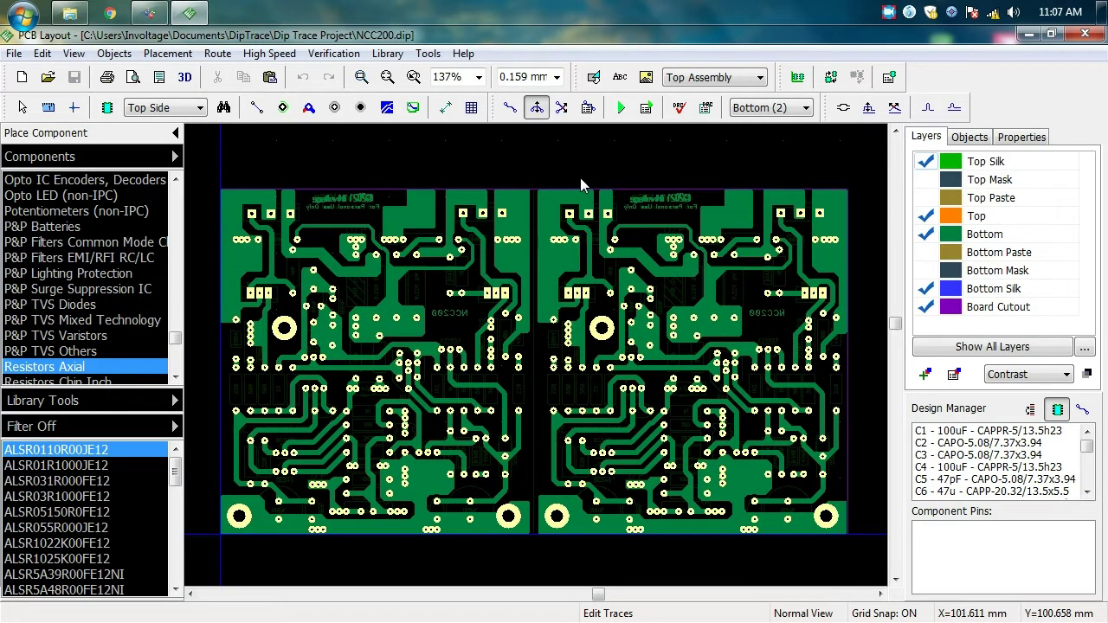
{"action": "scroll", "coordinate": [450, 167], "scroll_direction": "down", "scroll_amount": 2}
{"action": "scroll", "coordinate": [450, 173], "scroll_direction": "up", "scroll_amount": 2}
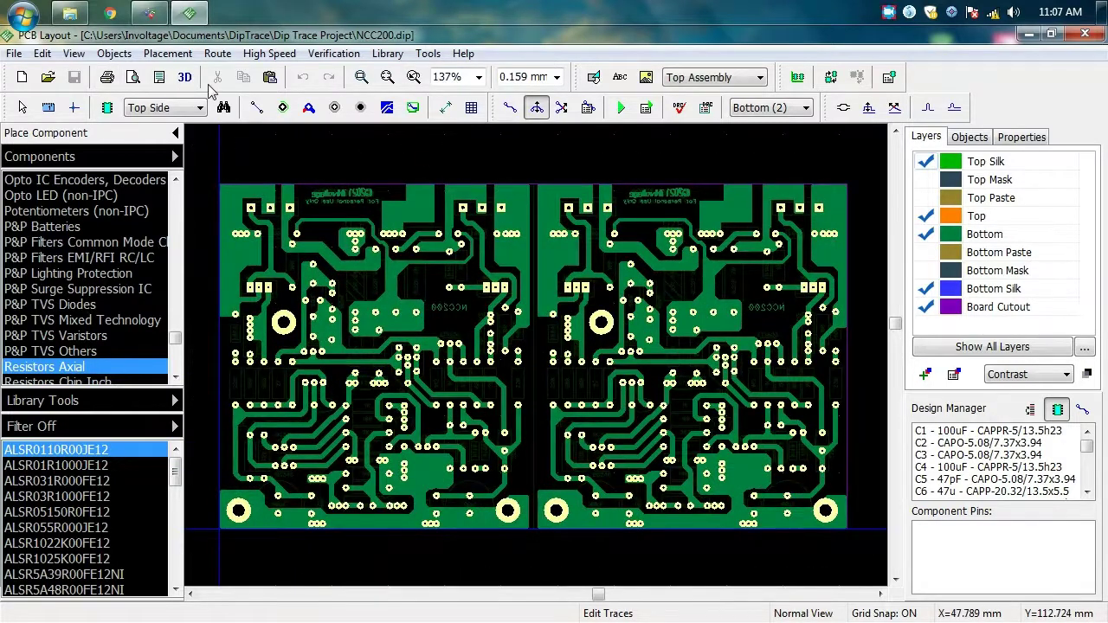
{"action": "left_click", "coordinate": [183, 77]}
{"action": "left_click", "coordinate": [704, 453]}
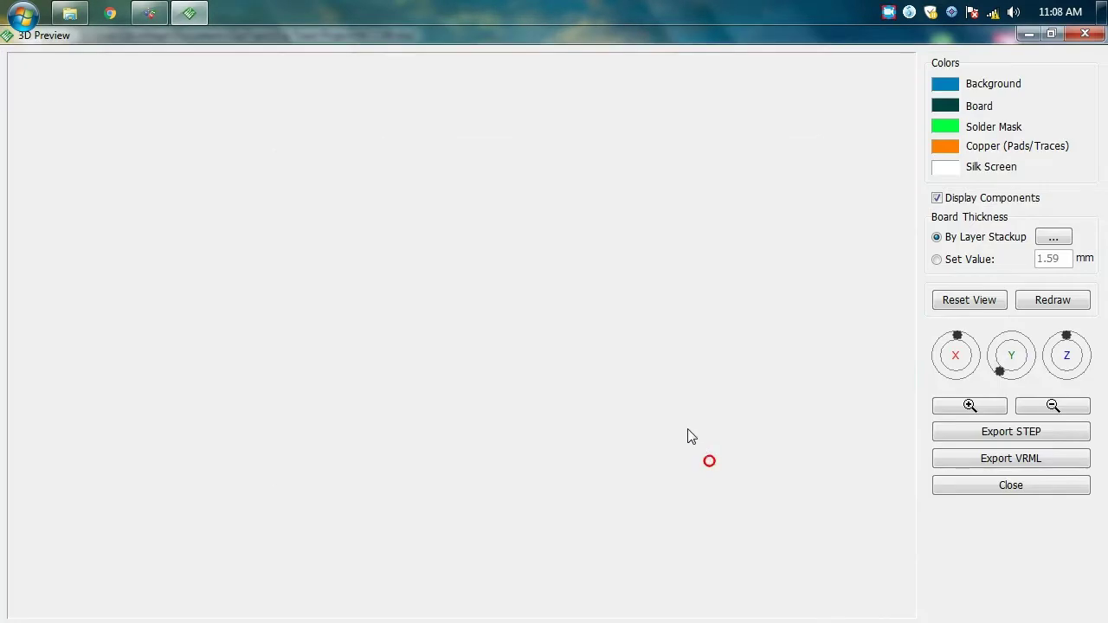